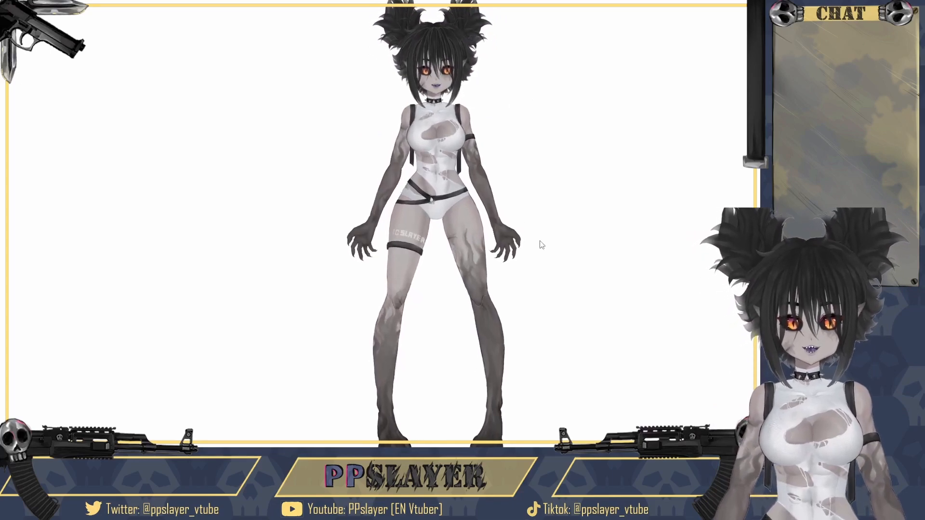
{"action": "scroll", "coordinate": [492, 228], "scroll_direction": "up", "scroll_amount": 2}
{"action": "scroll", "coordinate": [492, 229], "scroll_direction": "up", "scroll_amount": 5}
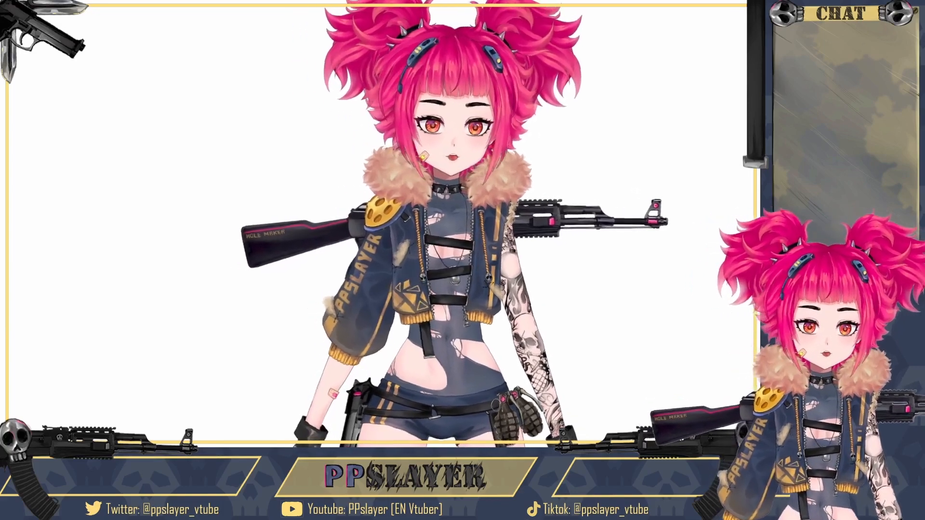
- Switch to the ppslayer artwork in Clip Studio Paint and toggle the slayer body folder on and off to compare both outfits
{"action": "left_click", "coordinate": [218, 355]}
{"action": "left_click", "coordinate": [477, 424]}
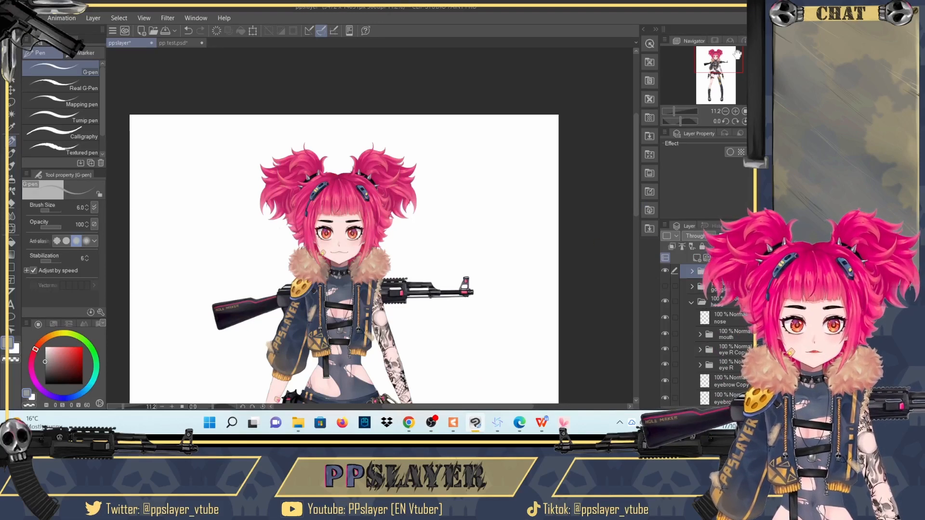
{"action": "left_click_drag", "start_coordinate": [737, 60], "coordinate": [736, 70]}
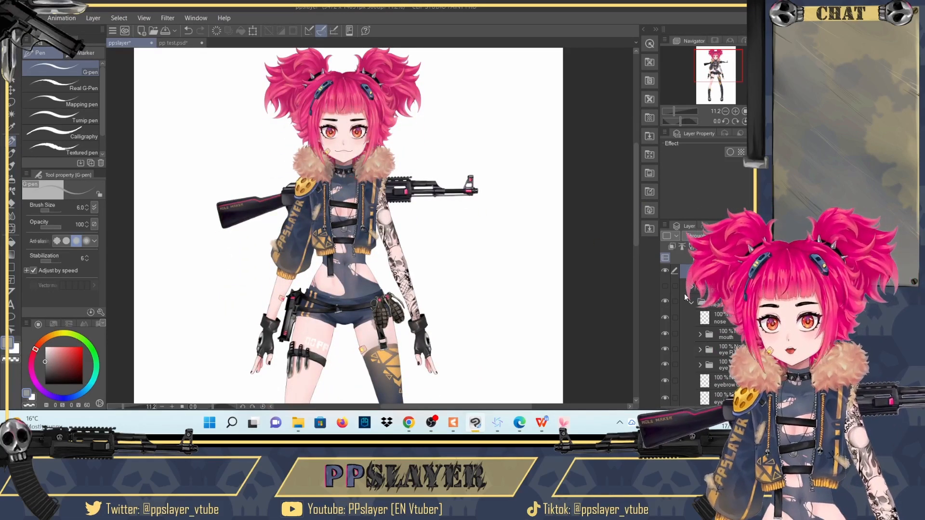
{"action": "scroll", "coordinate": [720, 321], "scroll_direction": "up", "scroll_amount": 5}
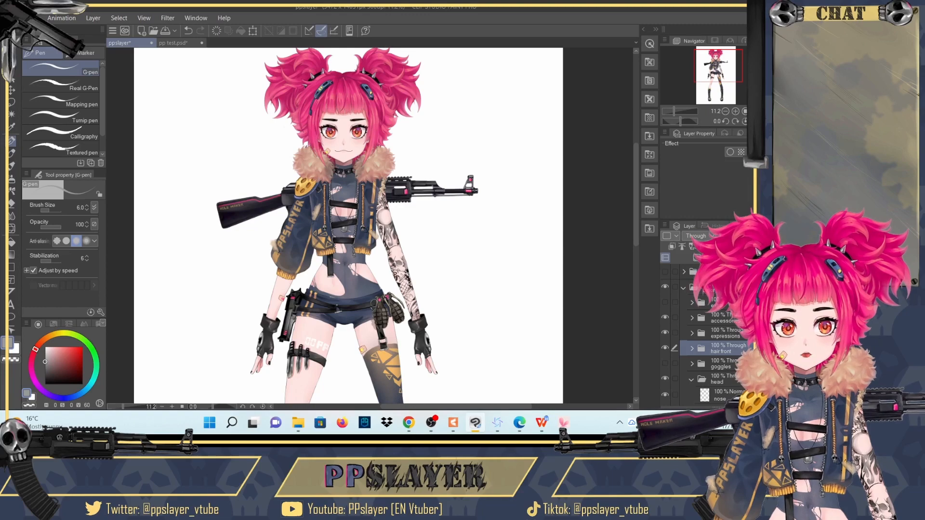
{"action": "left_click", "coordinate": [666, 272]}
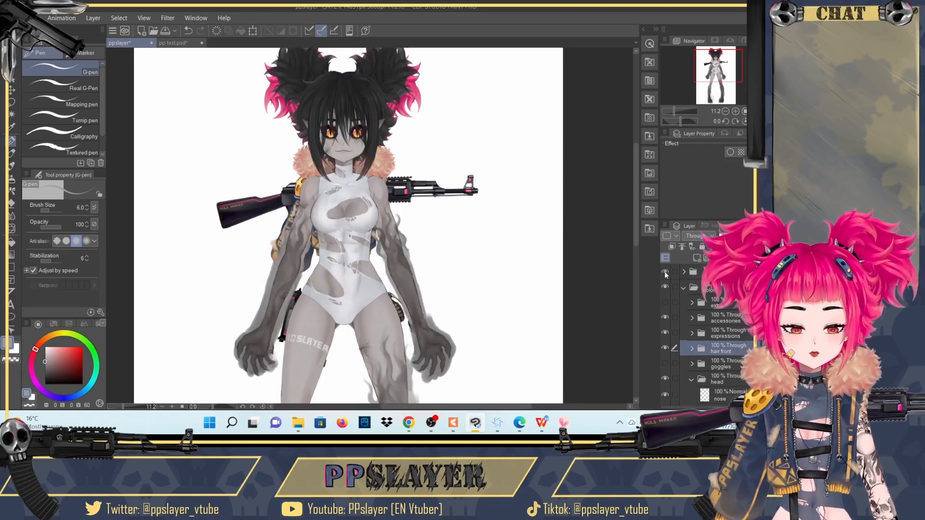
{"action": "left_click", "coordinate": [665, 272]}
- Toggle the hair front and head folders off and on to check how the regular outfit's layers are grouped
{"action": "left_click", "coordinate": [707, 302]}
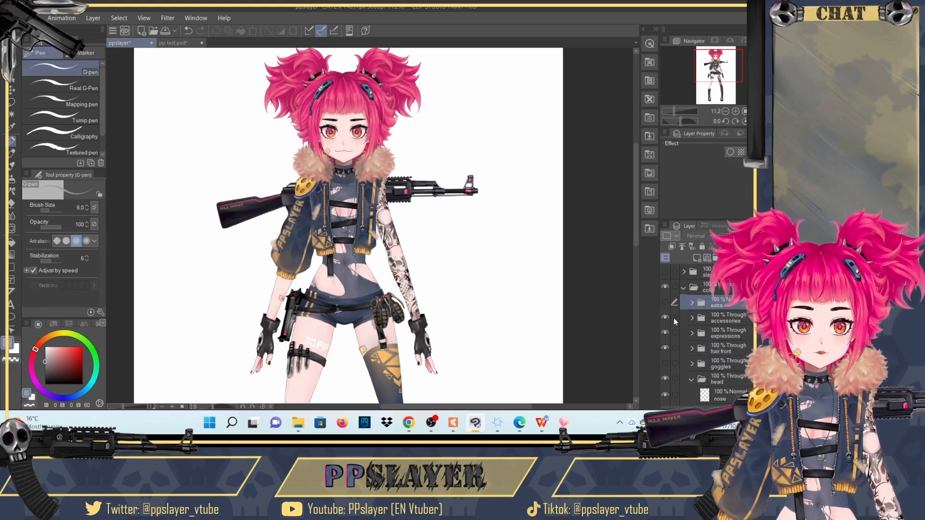
{"action": "scroll", "coordinate": [692, 317], "scroll_direction": "down", "scroll_amount": 3}
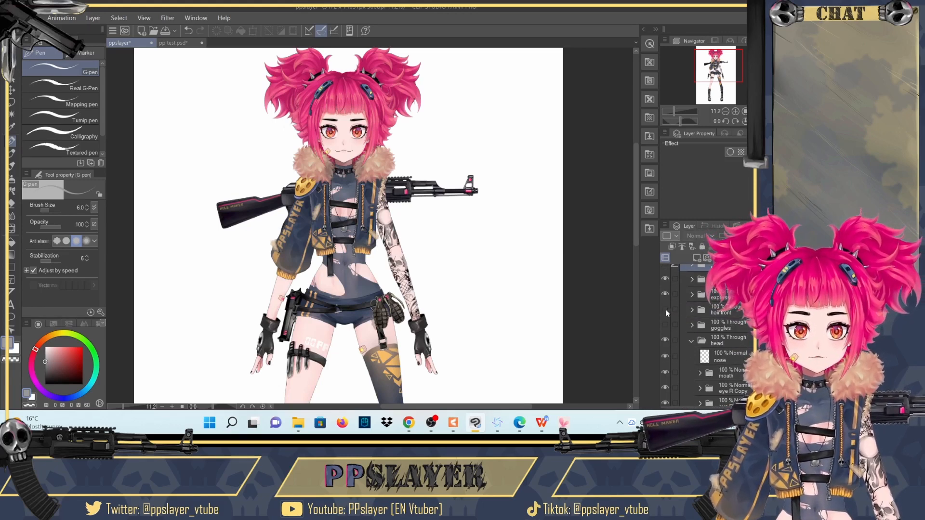
{"action": "left_click", "coordinate": [666, 310]}
{"action": "left_click", "coordinate": [665, 310]}
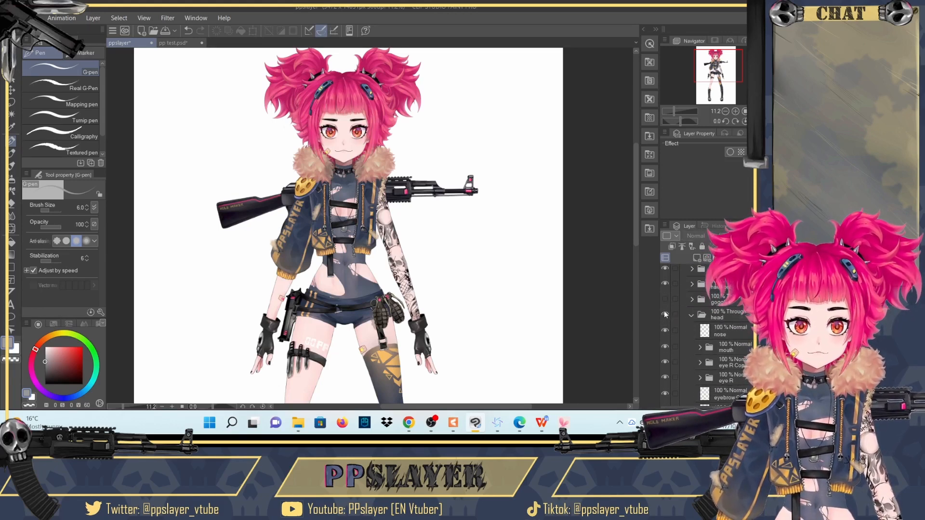
{"action": "left_click", "coordinate": [665, 311]}
{"action": "left_click", "coordinate": [665, 311]}
{"action": "scroll", "coordinate": [683, 305], "scroll_direction": "up", "scroll_amount": 3}
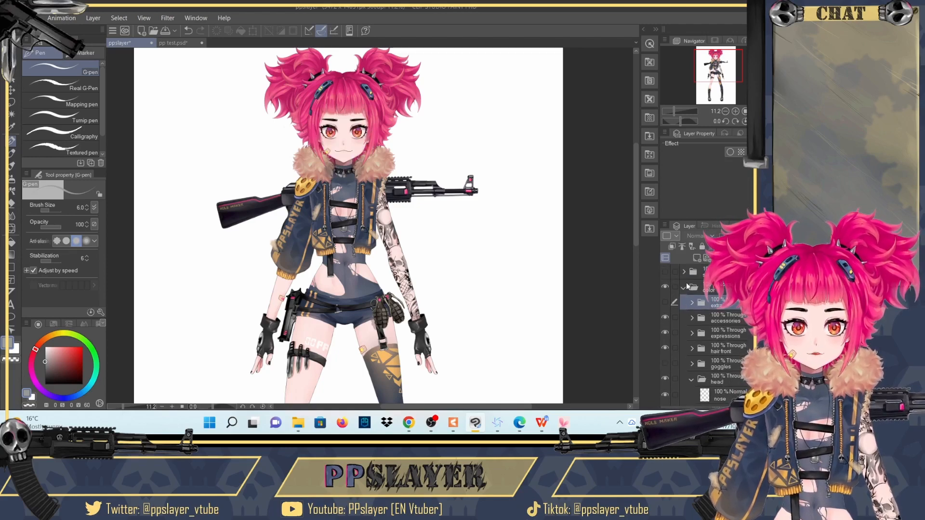
- Show and expand the slayer body folder, and toggle its head Copy and hair back slayer subfolders off and on
{"action": "left_click", "coordinate": [665, 271]}
{"action": "left_click", "coordinate": [684, 273]}
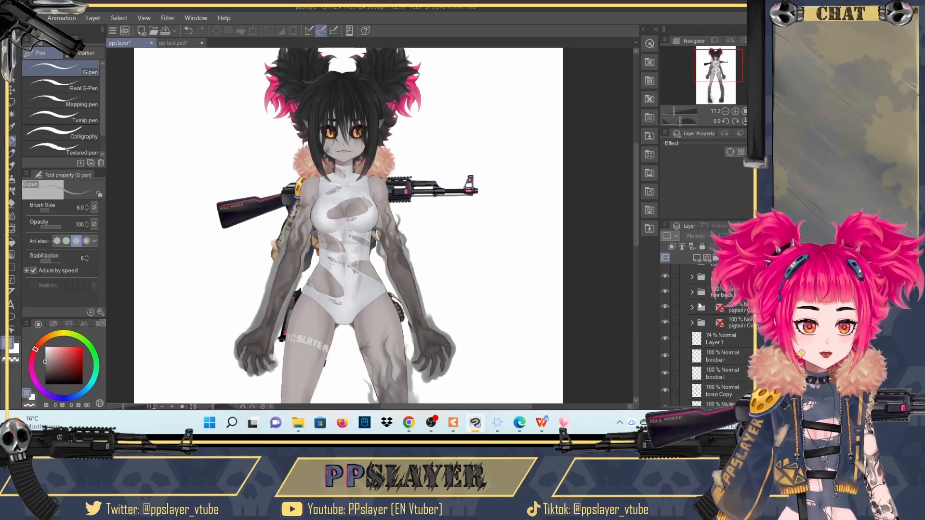
{"action": "scroll", "coordinate": [701, 282], "scroll_direction": "down", "scroll_amount": 1}
{"action": "left_click", "coordinate": [665, 289]}
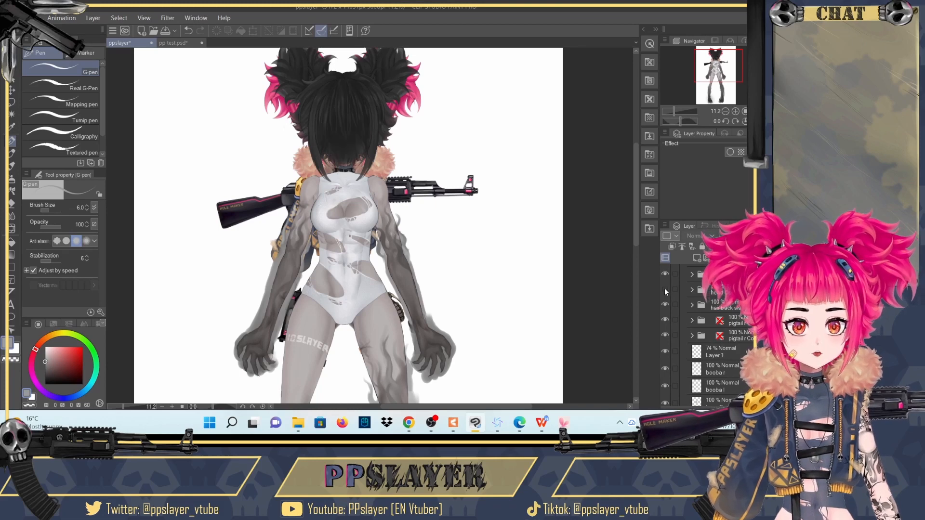
{"action": "left_click", "coordinate": [665, 288]}
{"action": "left_click", "coordinate": [665, 304]}
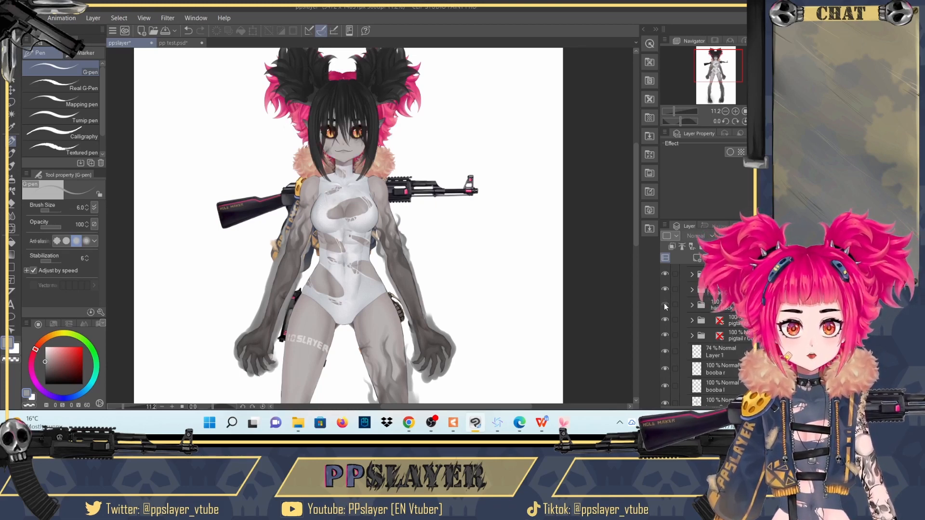
{"action": "left_click", "coordinate": [665, 305]}
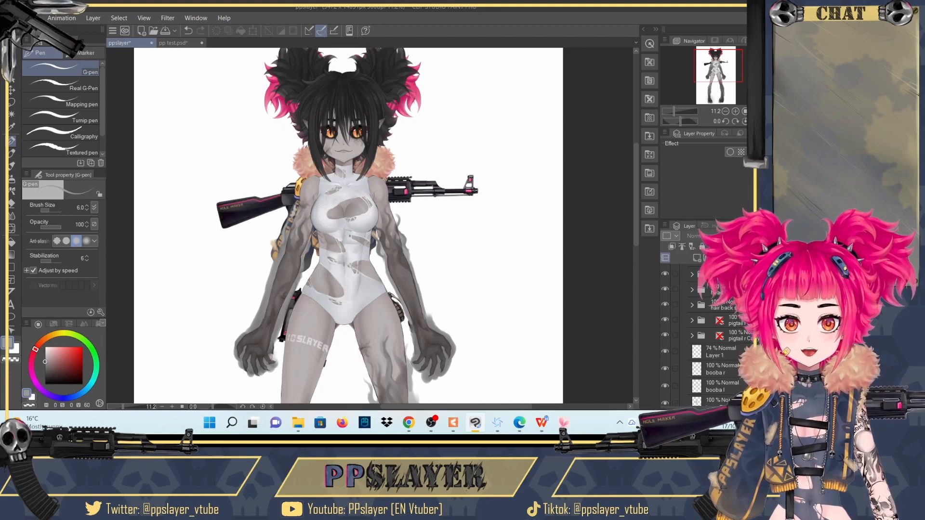
- Select the slayer body folder and vary its opacity as a demonstration, leaving it at 100%
{"action": "scroll", "coordinate": [737, 333], "scroll_direction": "up", "scroll_amount": 1}
{"action": "left_click", "coordinate": [723, 272]}
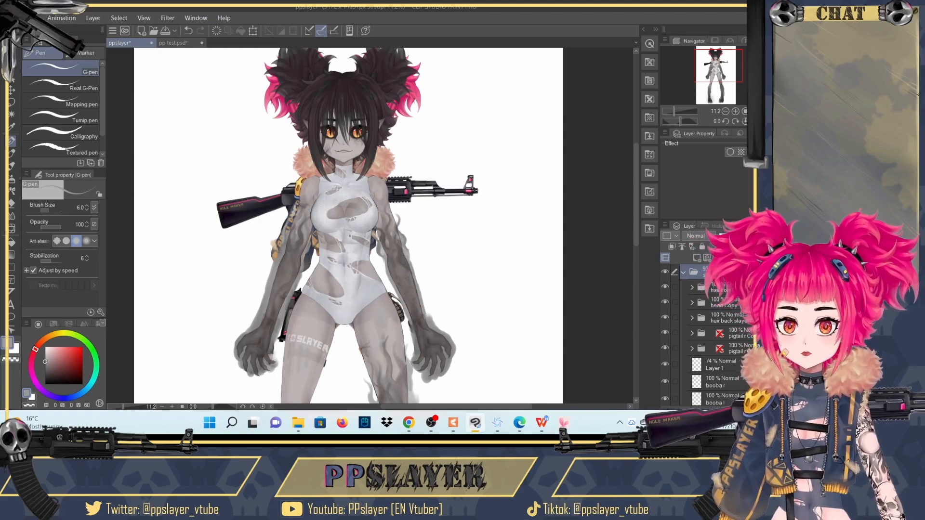
{"action": "left_click_drag", "start_coordinate": [749, 236], "coordinate": [725, 236]}
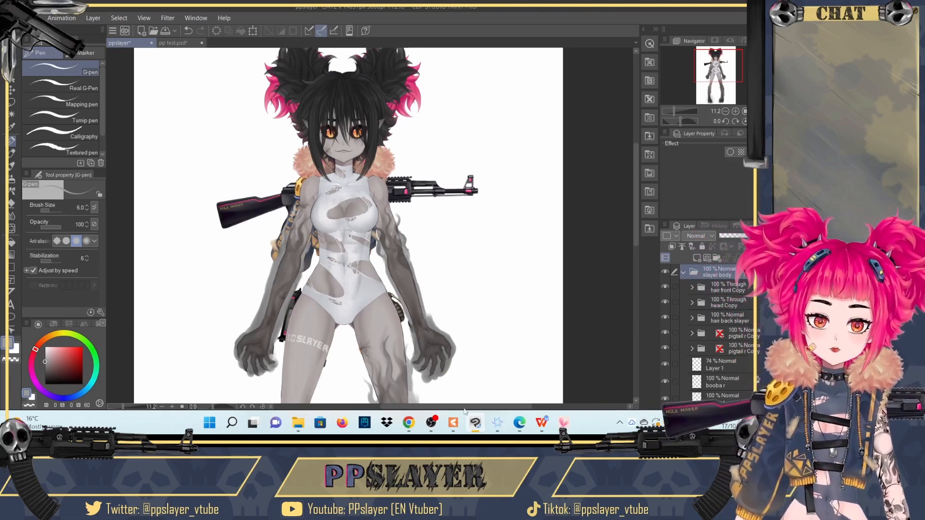
- Switch to the ppslayer model in Live2D Cubism Editor and expand the body bounce and body z deformers
{"action": "mouse_move", "coordinate": [458, 428]}
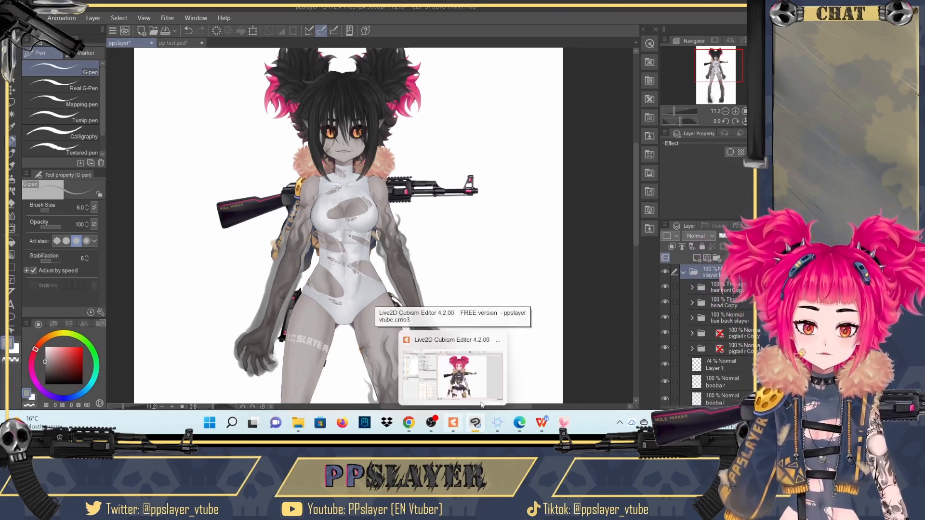
{"action": "left_click", "coordinate": [455, 427]}
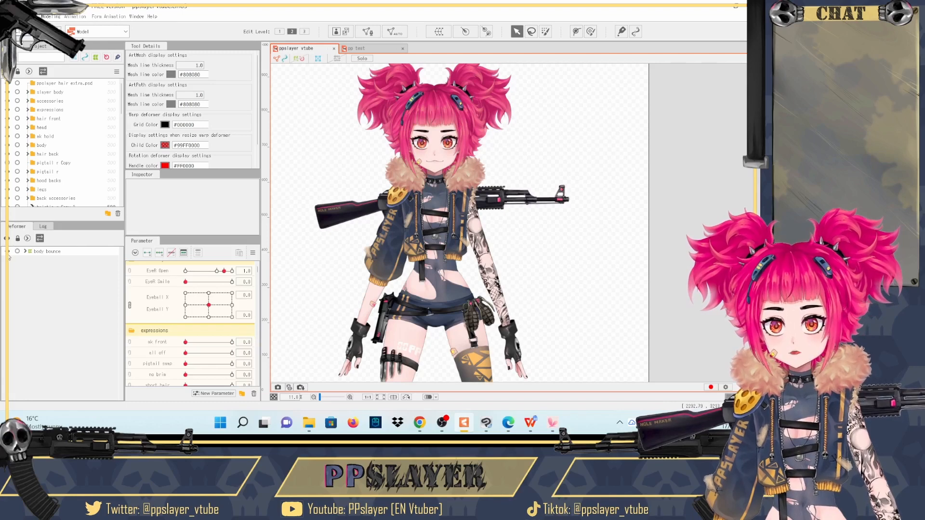
{"action": "left_click", "coordinate": [24, 252]}
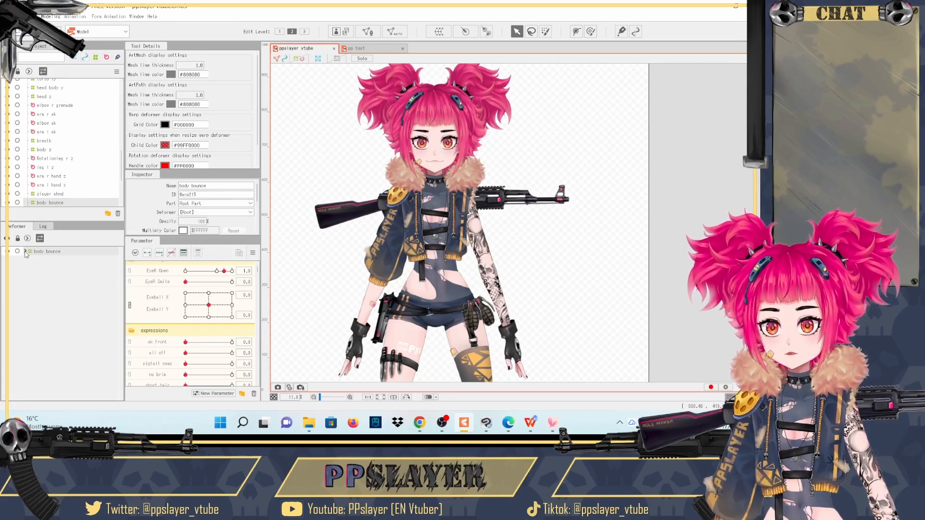
{"action": "left_click", "coordinate": [28, 261]}
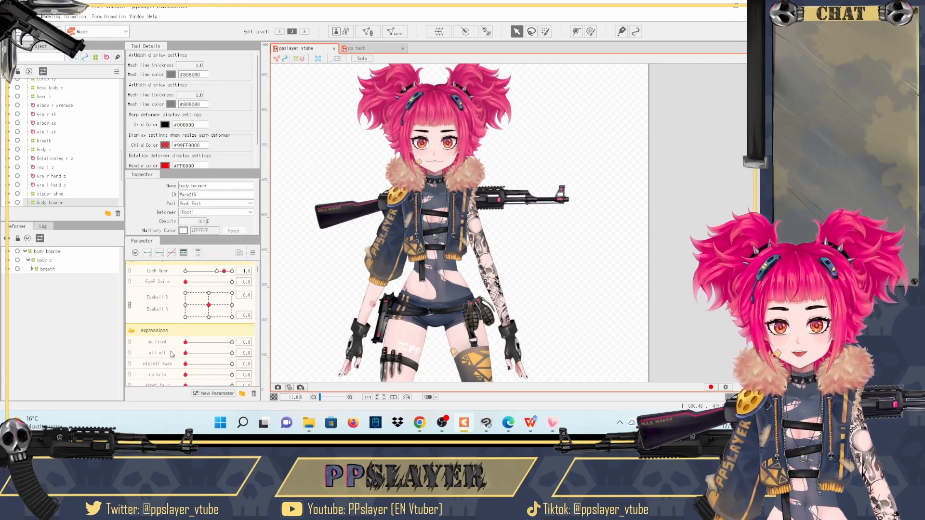
- Preview the outfit change by moving the slayer expression parameter to 1.0 and back to 0
{"action": "scroll", "coordinate": [157, 326], "scroll_direction": "down", "scroll_amount": 5}
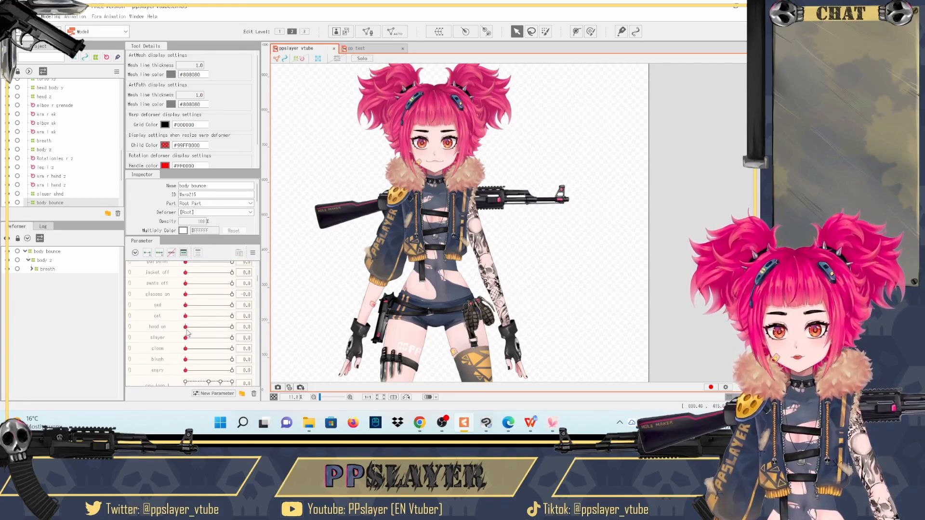
{"action": "mouse_move", "coordinate": [186, 327]}
{"action": "left_mouse_down"}
{"action": "mouse_move", "coordinate": [243, 329]}
{"action": "mouse_move", "coordinate": [182, 334]}
{"action": "mouse_move", "coordinate": [189, 318]}
{"action": "left_mouse_up"}
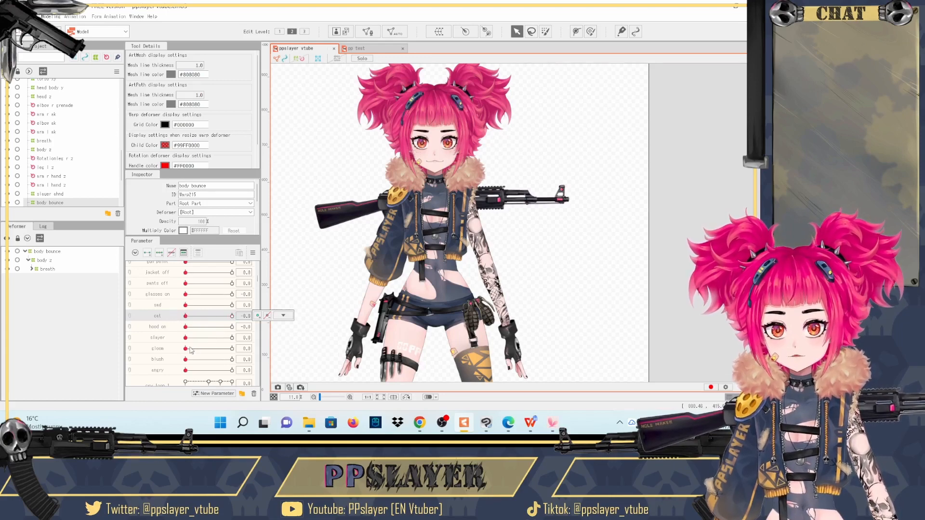
{"action": "left_click_drag", "start_coordinate": [186, 337], "coordinate": [272, 344]}
{"action": "left_click_drag", "start_coordinate": [185, 338], "coordinate": [359, 329]}
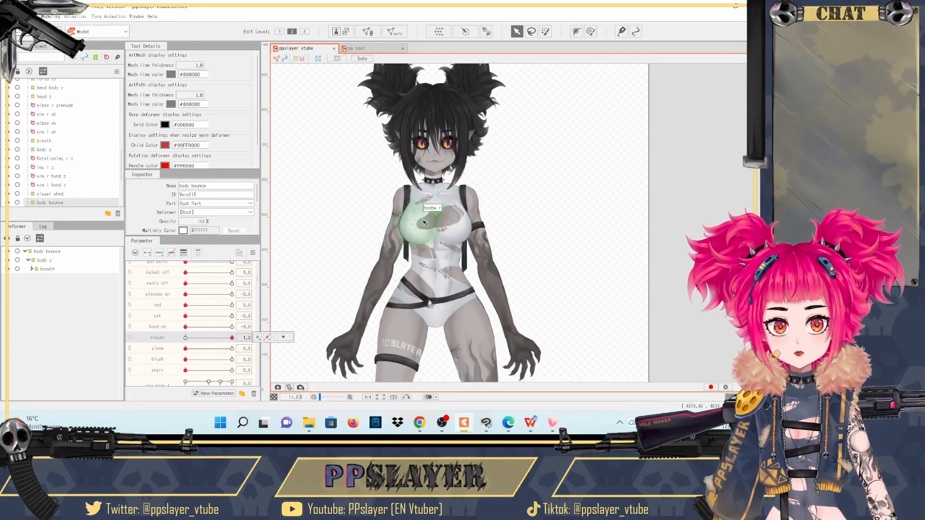
{"action": "left_click_drag", "start_coordinate": [228, 340], "coordinate": [158, 337]}
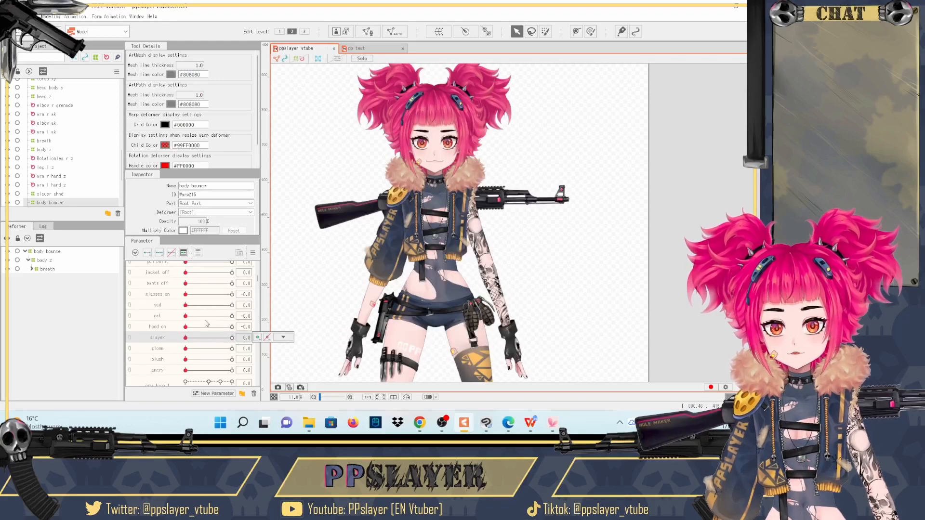
- Select the torso Copy and hairfront R meshes on the model in turn to inspect their keys on the slayer parameter
{"action": "left_click", "coordinate": [422, 202]}
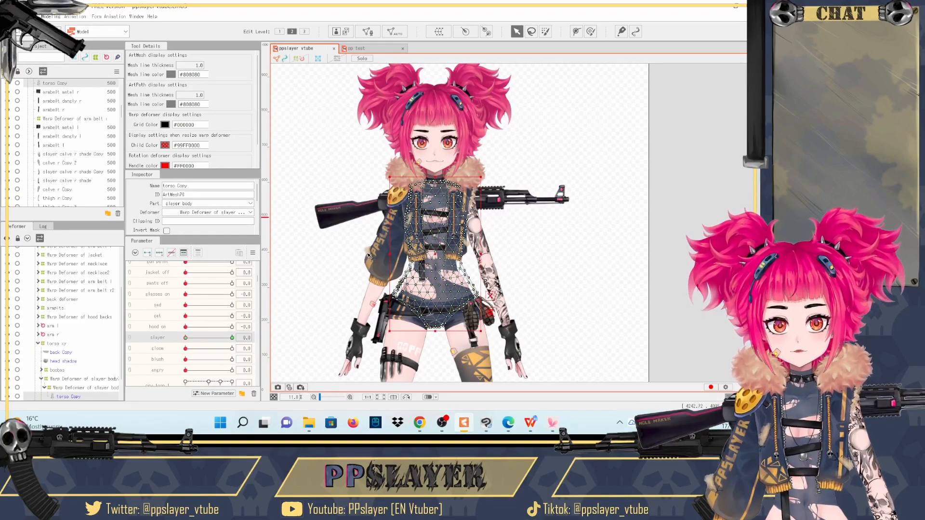
{"action": "left_click", "coordinate": [408, 128]}
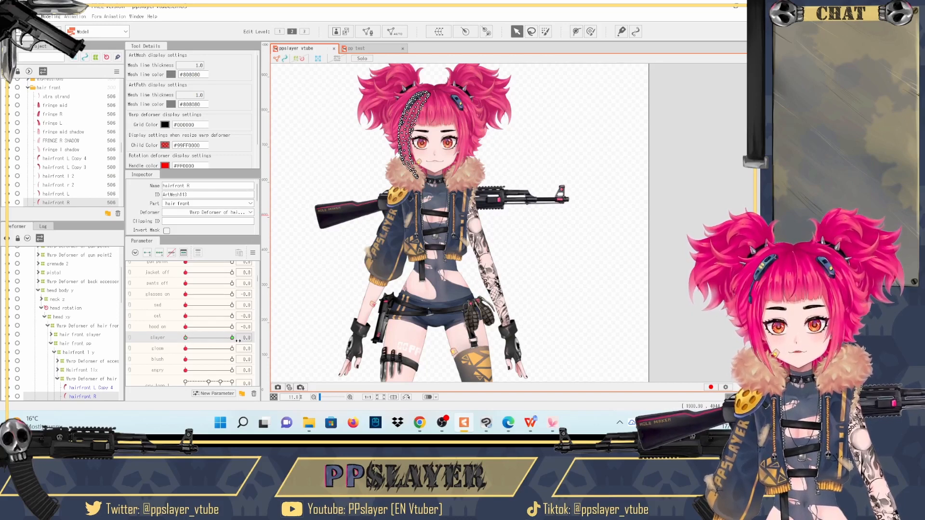
{"action": "left_click", "coordinate": [432, 316]}
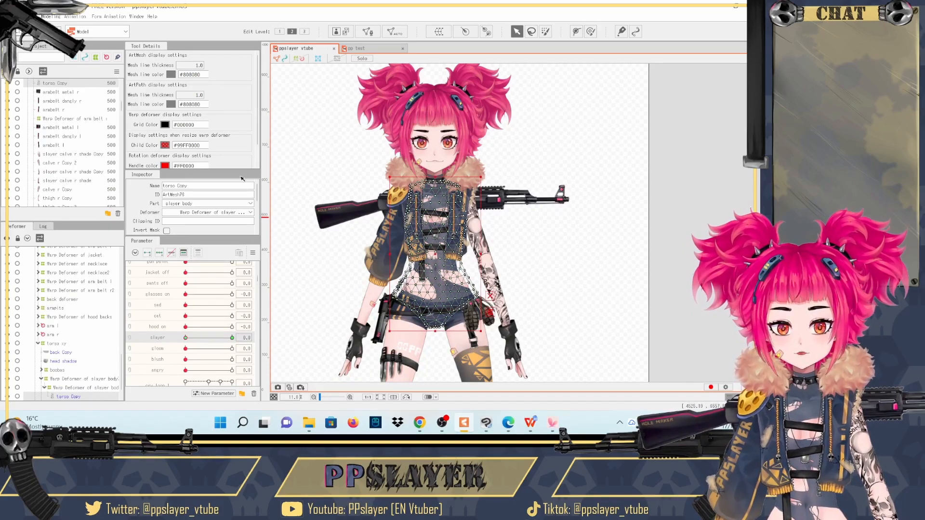
- Extend the selection from the torso Copy mesh through the last warp deformer in the slayer body part
{"action": "scroll", "coordinate": [68, 87], "scroll_direction": "down", "scroll_amount": 10}
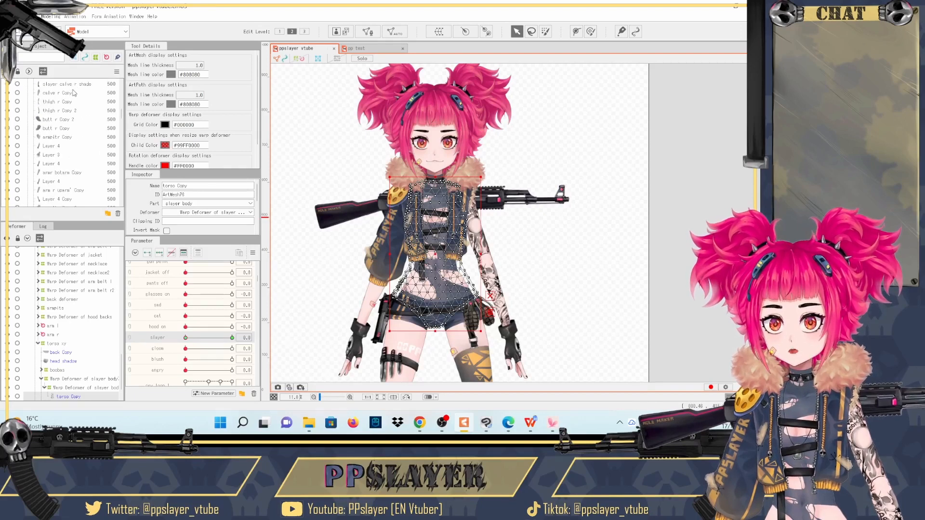
{"action": "left_click", "coordinate": [63, 176], "text": "shift"}
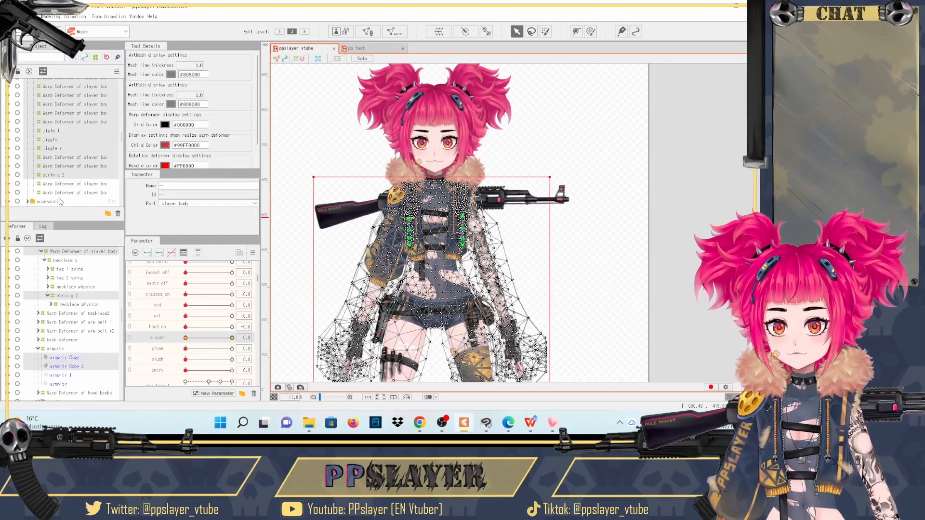
{"action": "left_click", "coordinate": [58, 193], "text": "shift"}
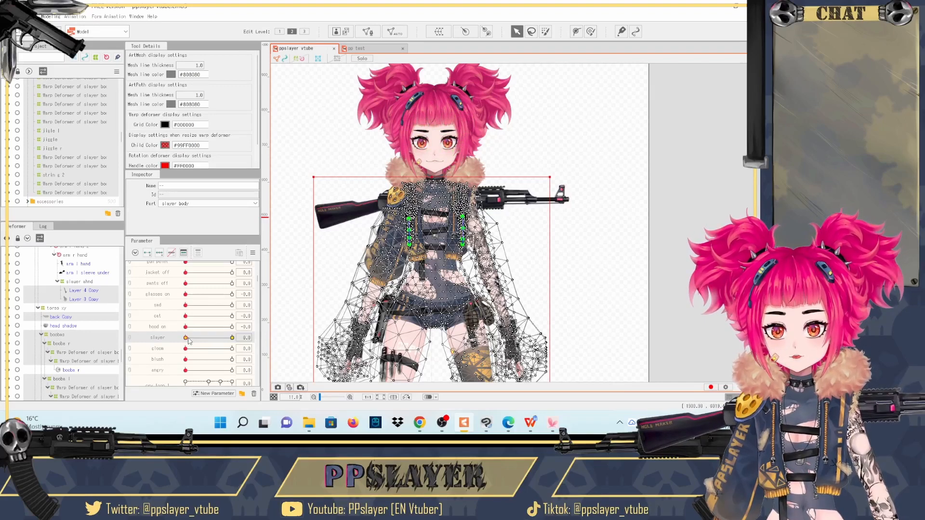
- Move the slayer parameter to 1.0, about midway and back to 0 to preview the cross-fade, and clear the selection
{"action": "left_click_drag", "start_coordinate": [189, 340], "coordinate": [233, 339]}
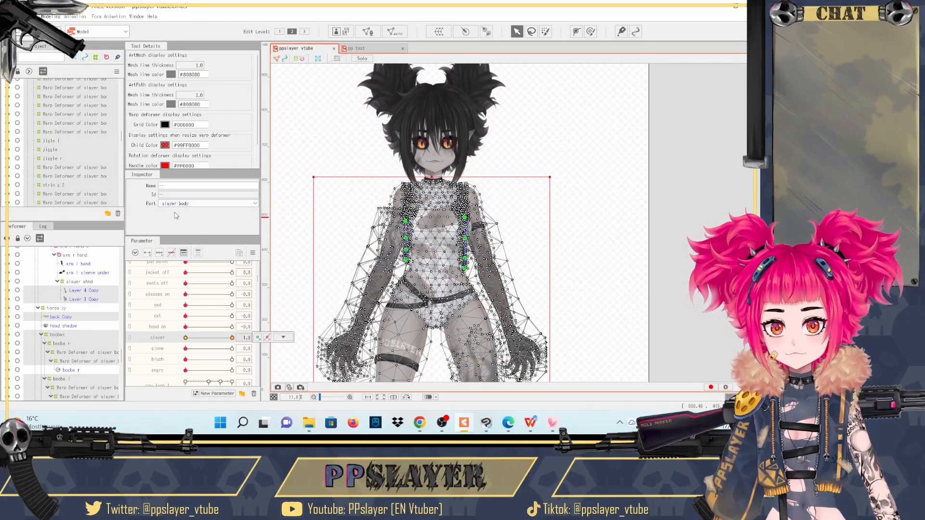
{"action": "mouse_move", "coordinate": [206, 338]}
{"action": "left_mouse_down"}
{"action": "mouse_move", "coordinate": [185, 338]}
{"action": "mouse_move", "coordinate": [205, 338]}
{"action": "left_mouse_up"}
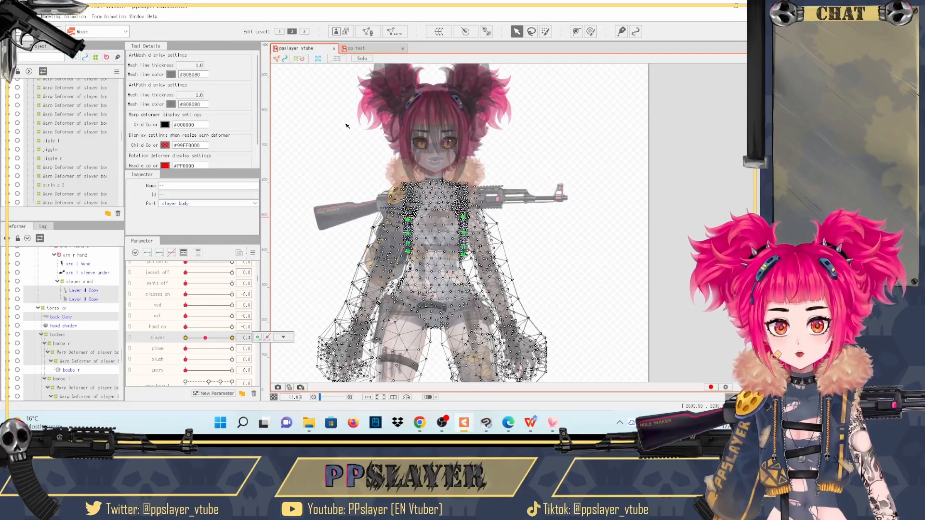
{"action": "left_click", "coordinate": [185, 338]}
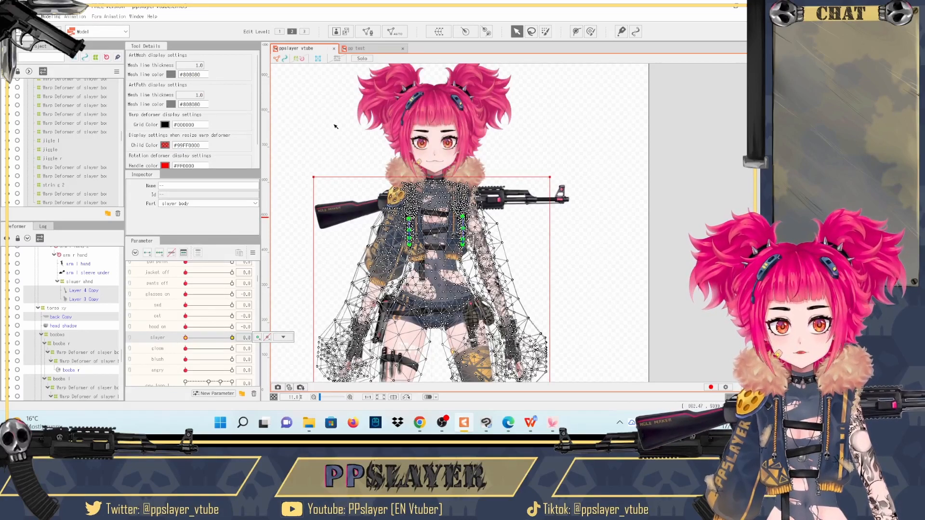
{"action": "left_click", "coordinate": [336, 126]}
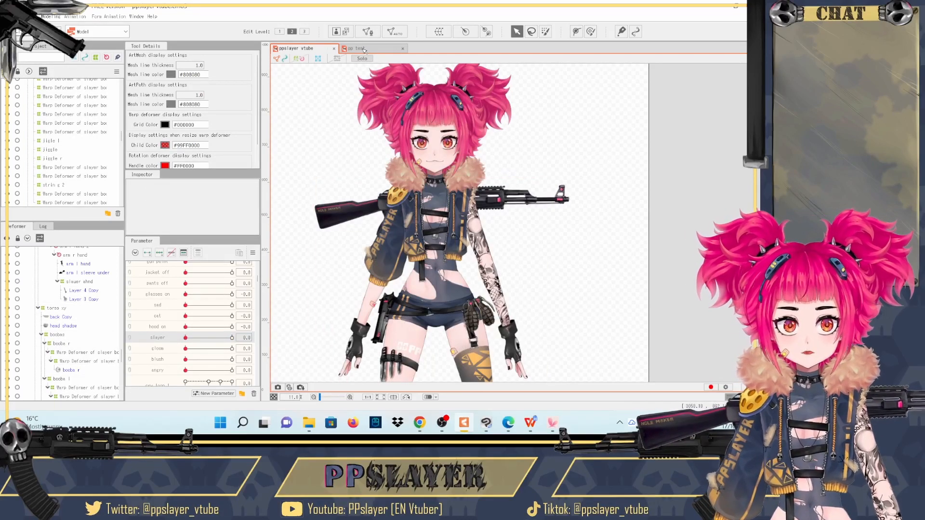
- In the pp test model, add a parameter named transfromeats with ID Param, default 0 and a range from 0 to 1
{"action": "left_click", "coordinate": [358, 48]}
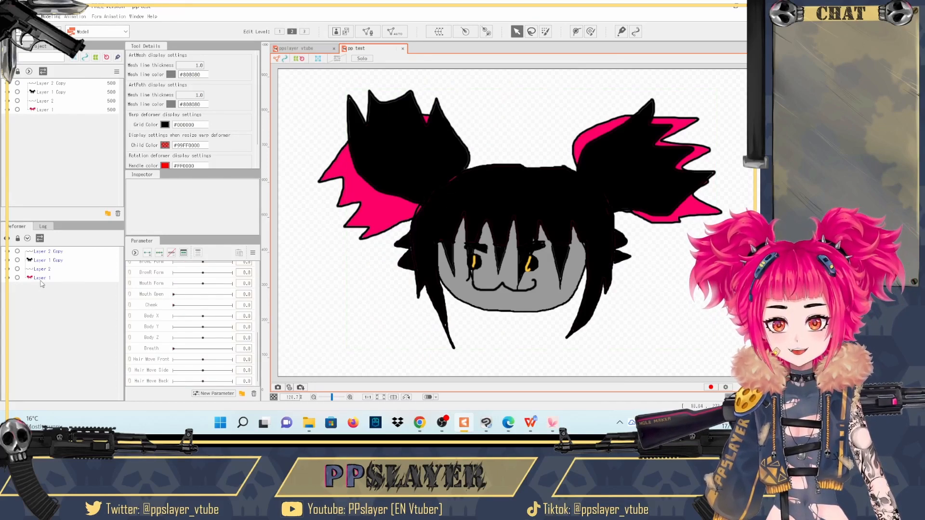
{"action": "scroll", "coordinate": [164, 321], "scroll_direction": "up", "scroll_amount": 5}
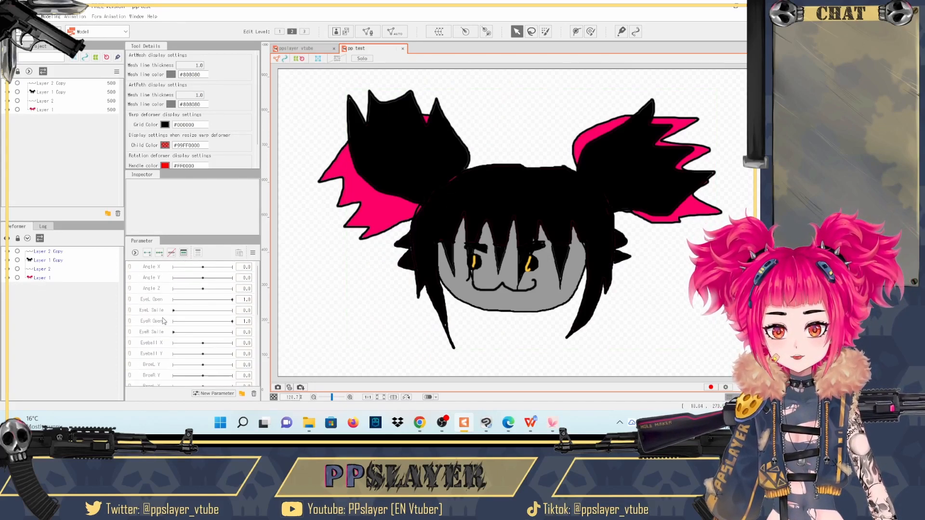
{"action": "left_click", "coordinate": [161, 265]}
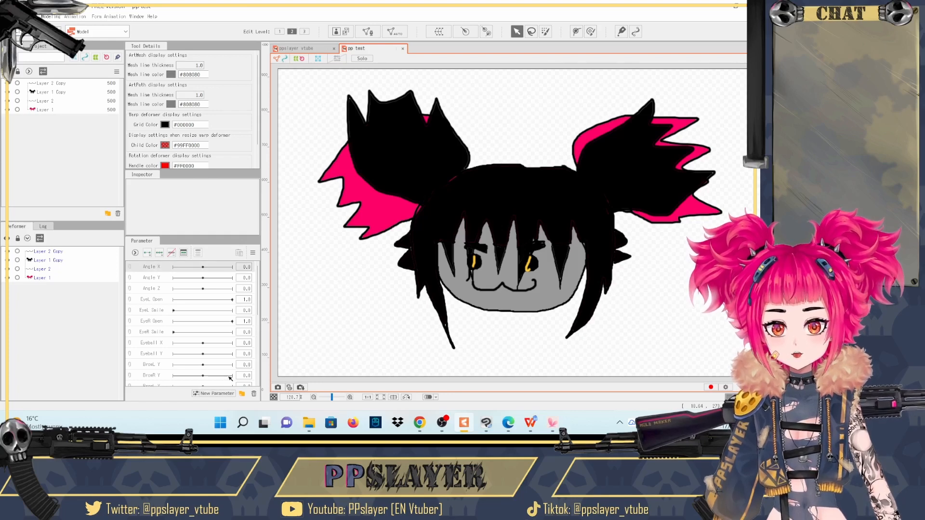
{"action": "left_click", "coordinate": [214, 394]}
{"action": "left_click", "coordinate": [387, 218]}
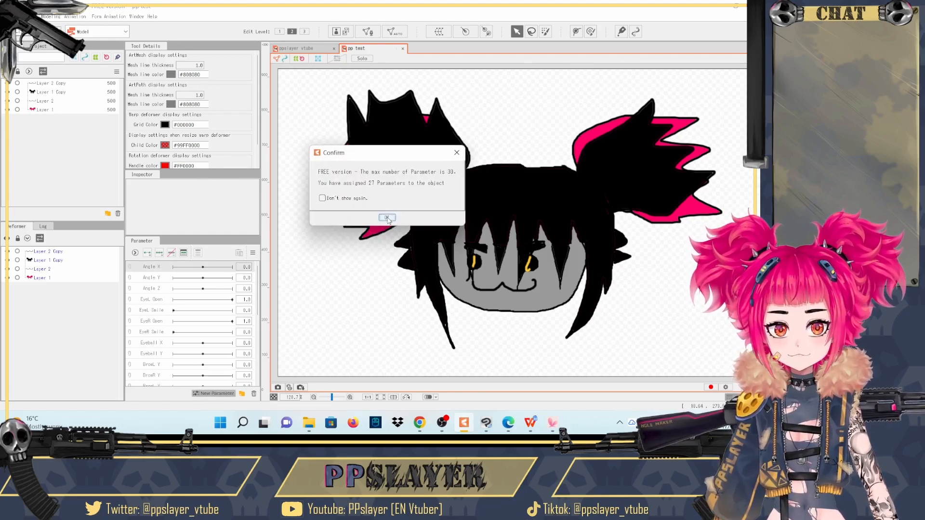
{"action": "type", "text": "transfromeats"}
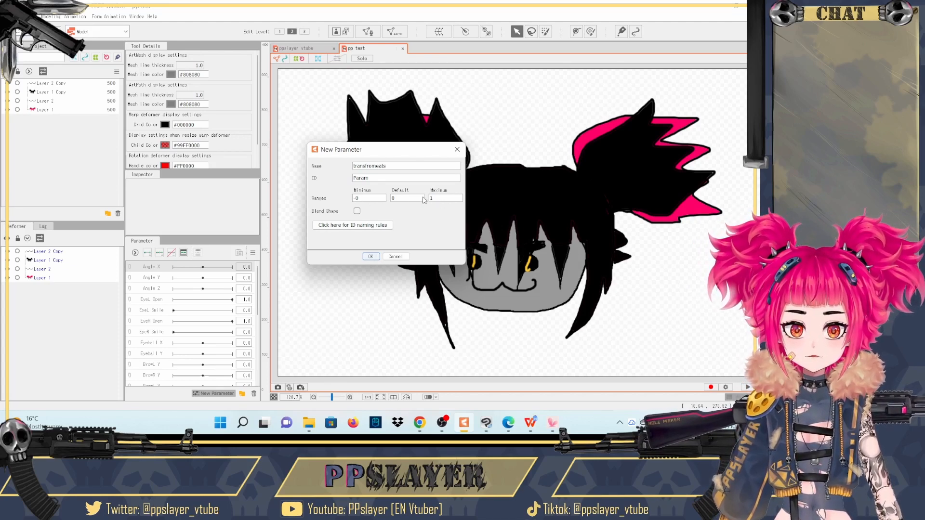
{"action": "left_click", "coordinate": [370, 257]}
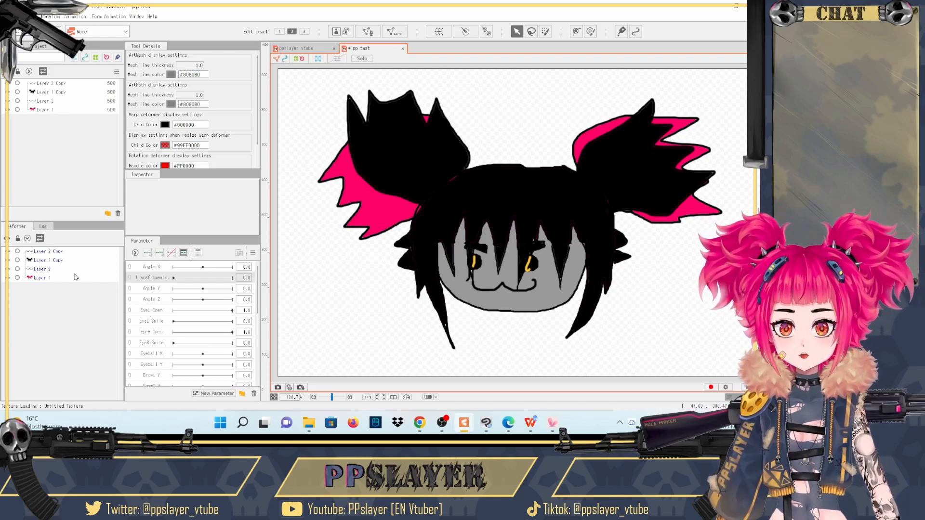
- Select all four layer meshes and give them two keys, at 0 and 1, on the transfromeats parameter
{"action": "left_click", "coordinate": [76, 278]}
{"action": "left_click", "coordinate": [64, 270]}
{"action": "left_click", "coordinate": [59, 252]}
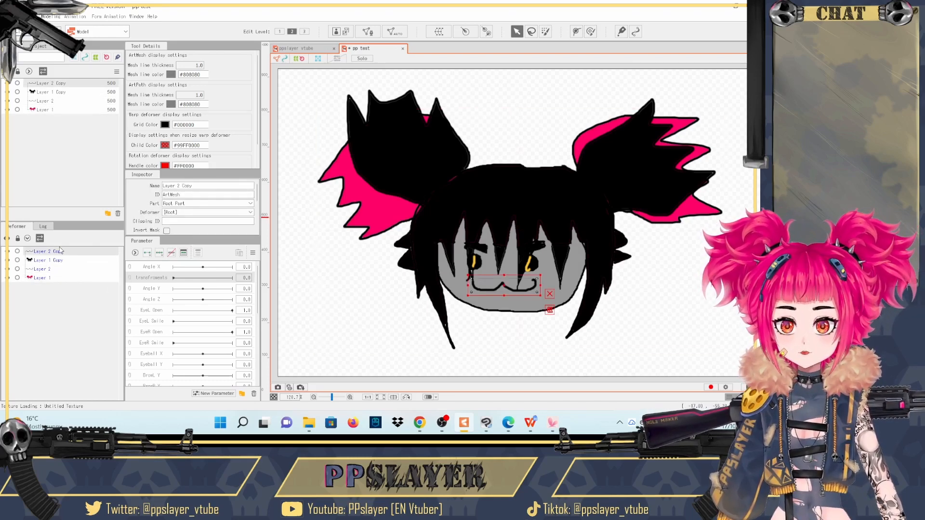
{"action": "left_click", "coordinate": [62, 278], "text": "shift"}
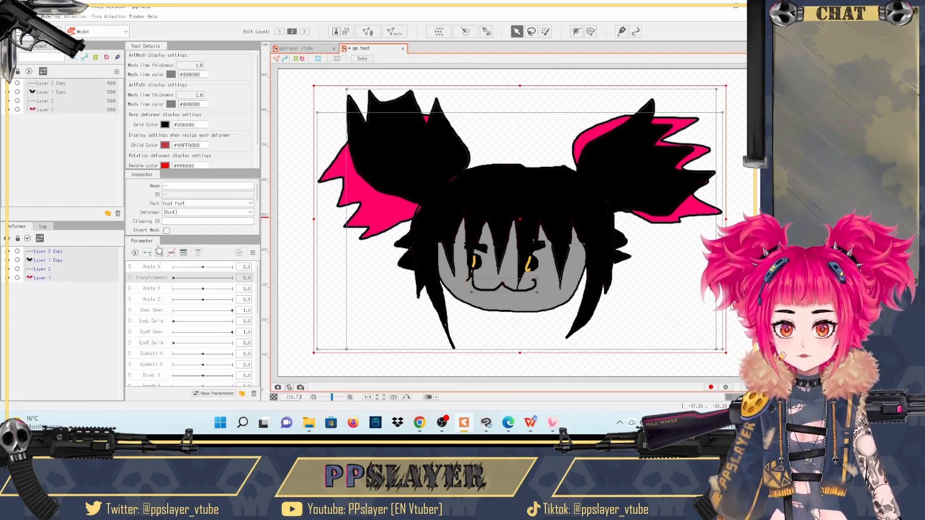
{"action": "left_click", "coordinate": [156, 287]}
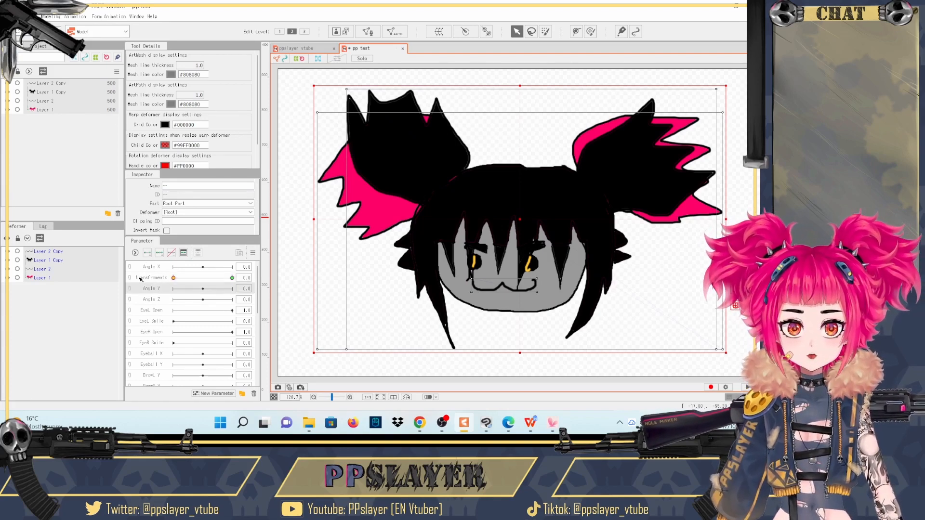
- Select the Layer 1 Copy and Layer 2 Copy meshes and set their opacity to 0% at the transfromeats parameter's 0 key
{"action": "left_click", "coordinate": [38, 261]}
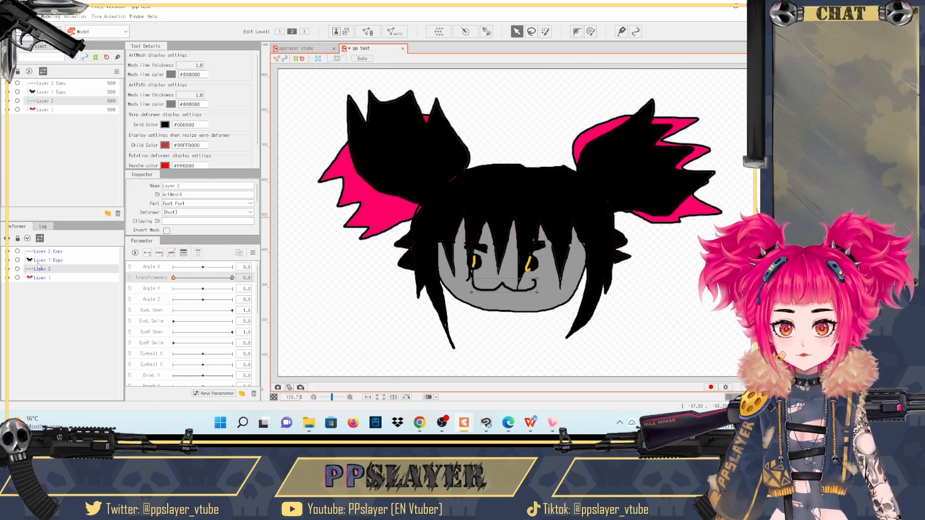
{"action": "left_click", "coordinate": [41, 252], "text": "ctrl"}
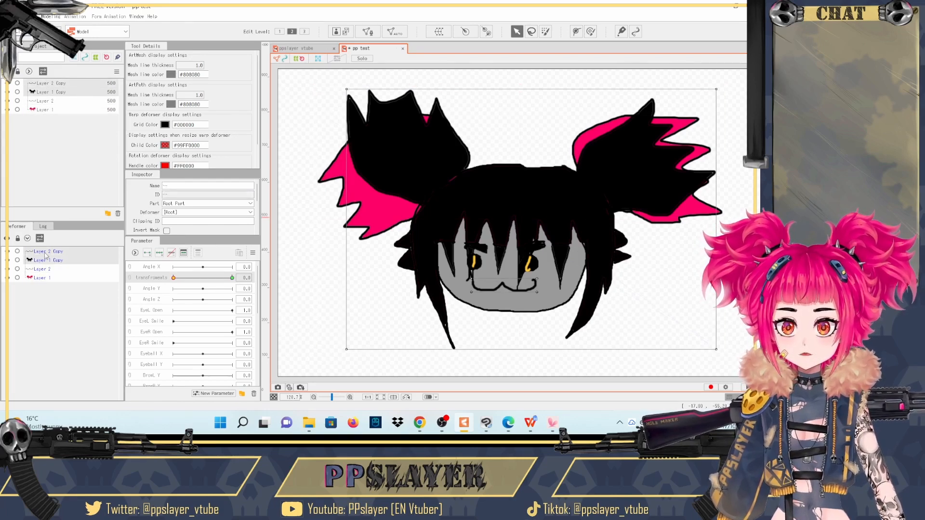
{"action": "scroll", "coordinate": [178, 217], "scroll_direction": "down", "scroll_amount": 3}
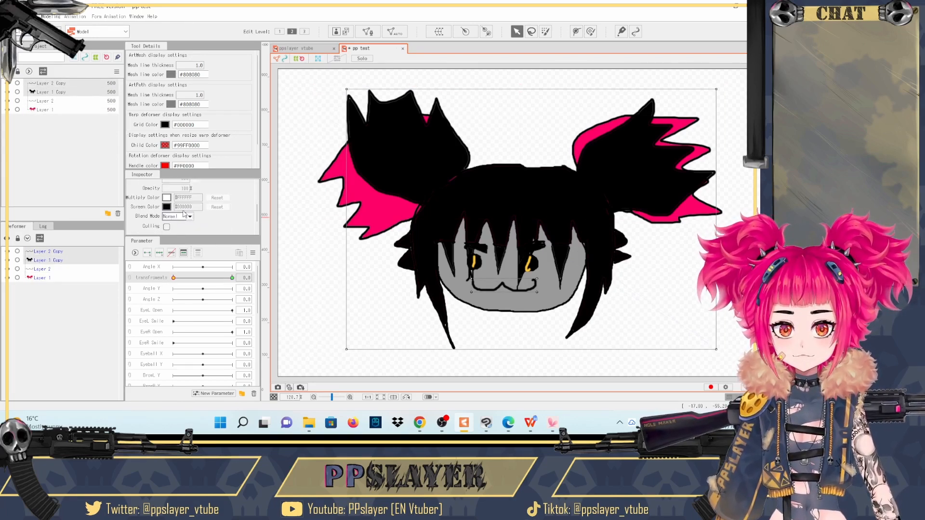
{"action": "left_click", "coordinate": [173, 281]}
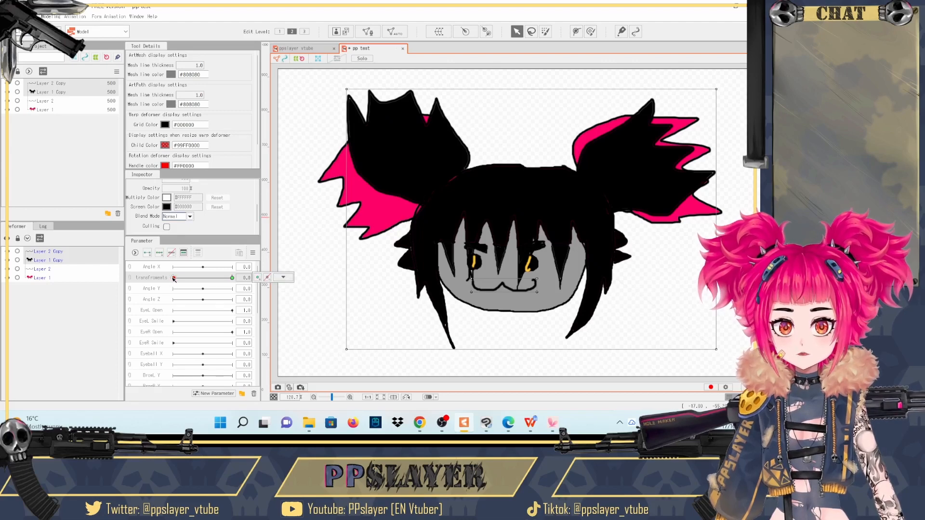
{"action": "left_click", "coordinate": [173, 278]}
{"action": "left_click_drag", "start_coordinate": [187, 189], "coordinate": [139, 189]}
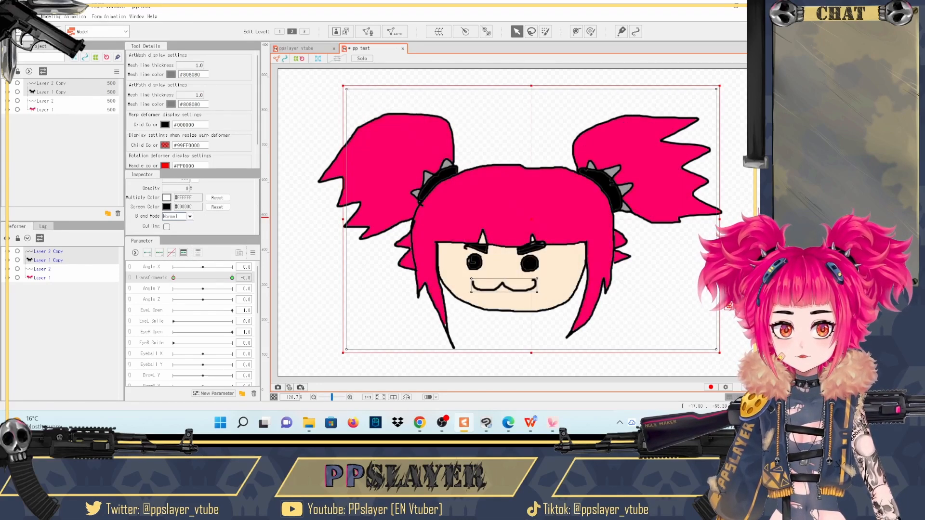
- Select the Layer 2 and Layer 1 meshes and move the transfromeats parameter to 1.0 and back to 0
{"action": "left_click", "coordinate": [86, 270]}
{"action": "left_click", "coordinate": [78, 279], "text": "ctrl"}
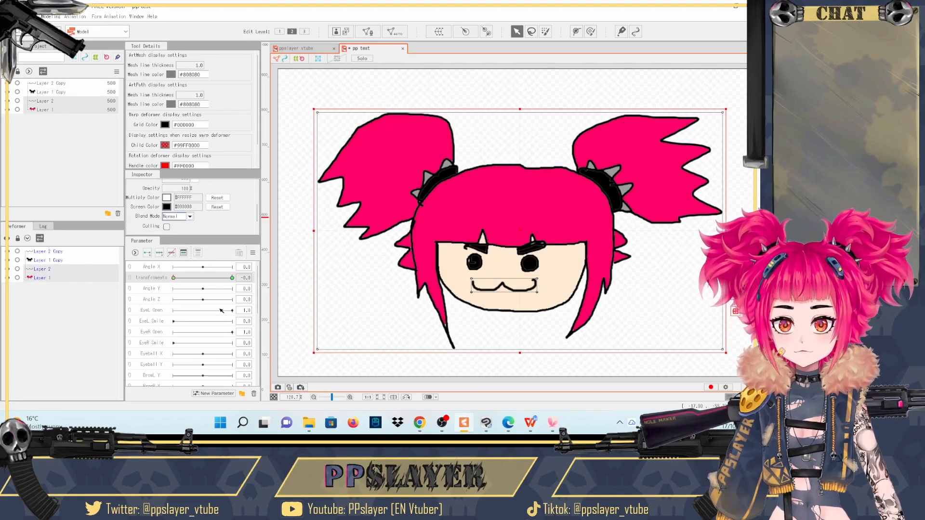
{"action": "left_click_drag", "start_coordinate": [184, 278], "coordinate": [260, 280]}
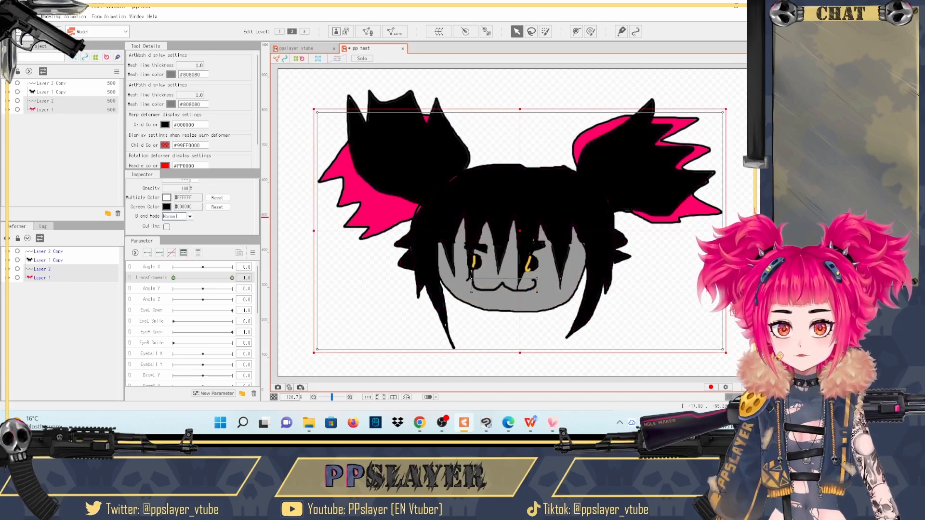
{"action": "left_click_drag", "start_coordinate": [229, 280], "coordinate": [35, 256]}
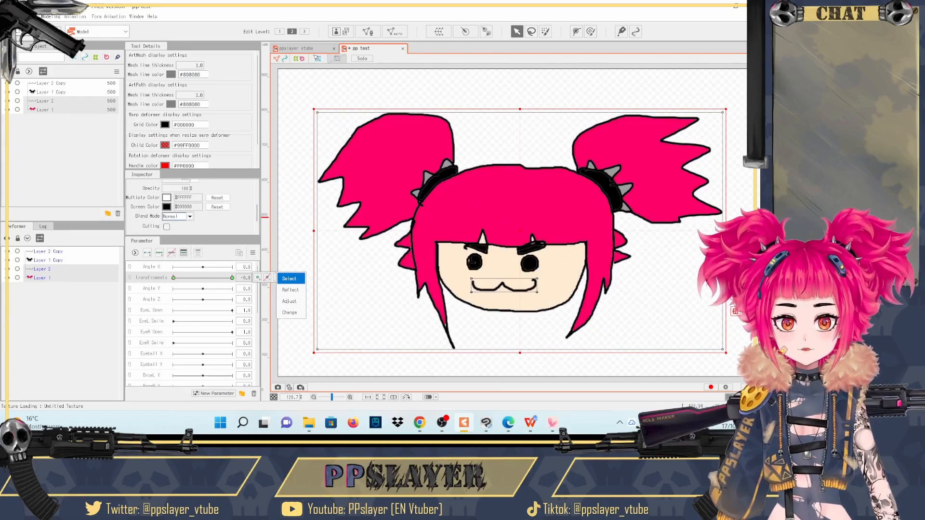
- Open the Physics/Scene Blending Settings for the ppslayer vtube model and sway the model to preview its default outfit's motion
{"action": "left_click", "coordinate": [304, 49]}
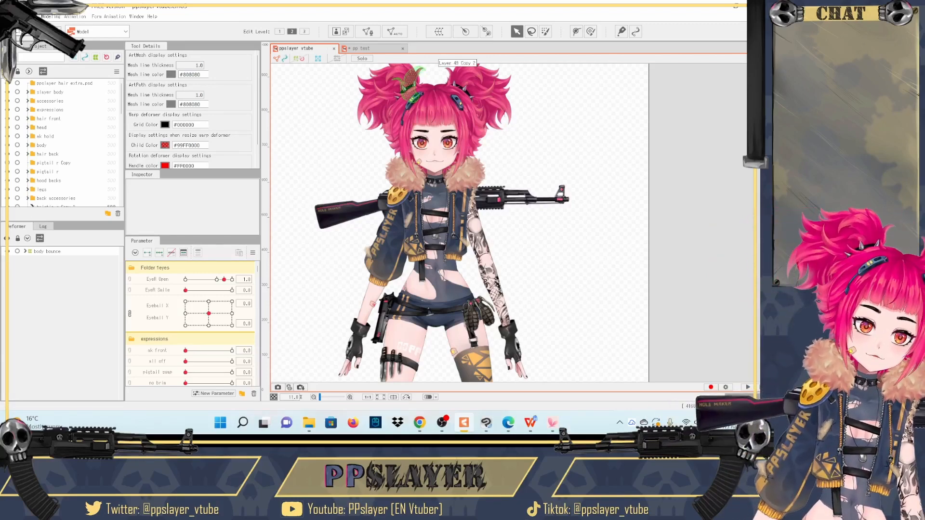
{"action": "left_click", "coordinate": [52, 17]}
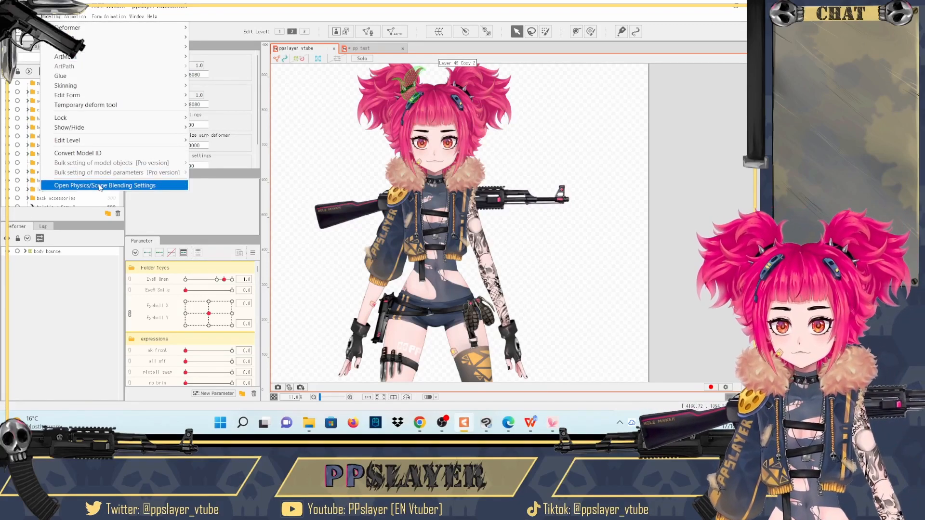
{"action": "left_click", "coordinate": [101, 184]}
{"action": "scroll", "coordinate": [615, 155], "scroll_direction": "up", "scroll_amount": 3}
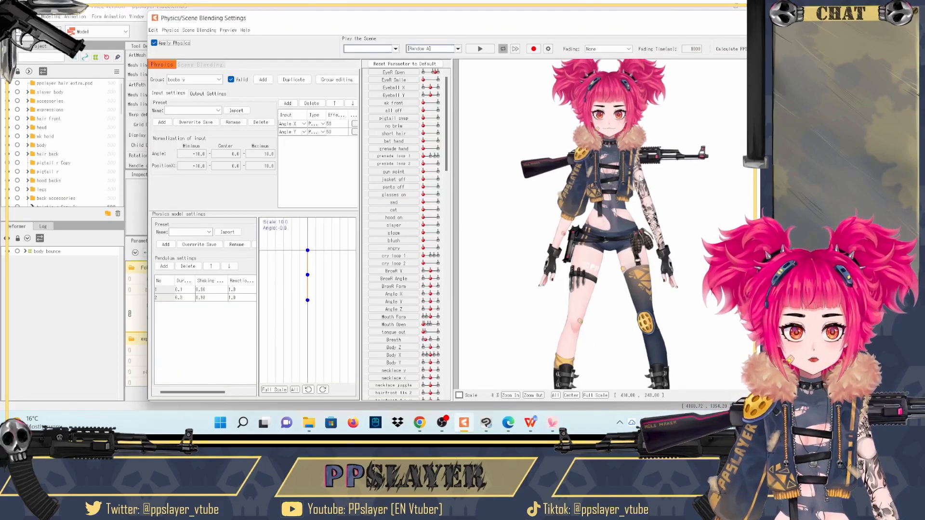
{"action": "left_click_drag", "start_coordinate": [540, 282], "coordinate": [492, 222]}
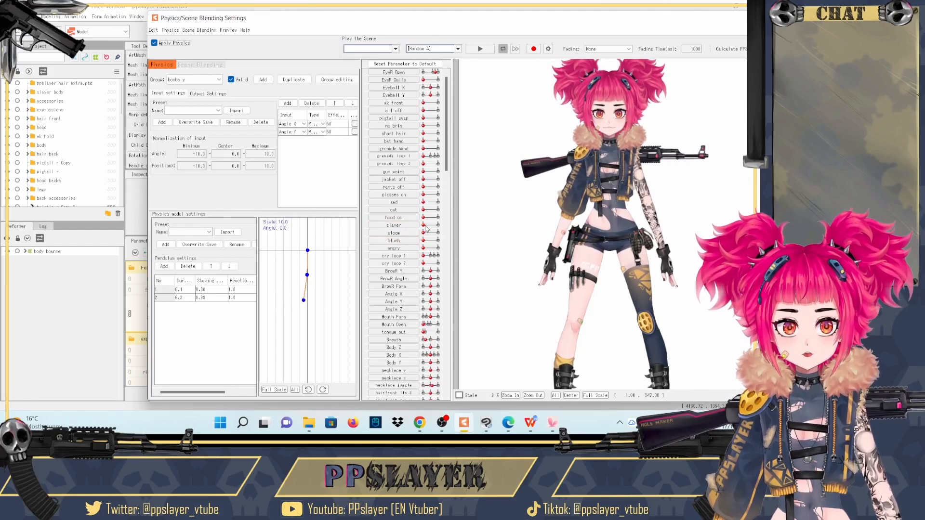
- Preview the slayer outfit's motion with the slayer parameter at maximum, return the parameter to its minimum, and close the physics settings
{"action": "left_click_drag", "start_coordinate": [424, 225], "coordinate": [438, 226]}
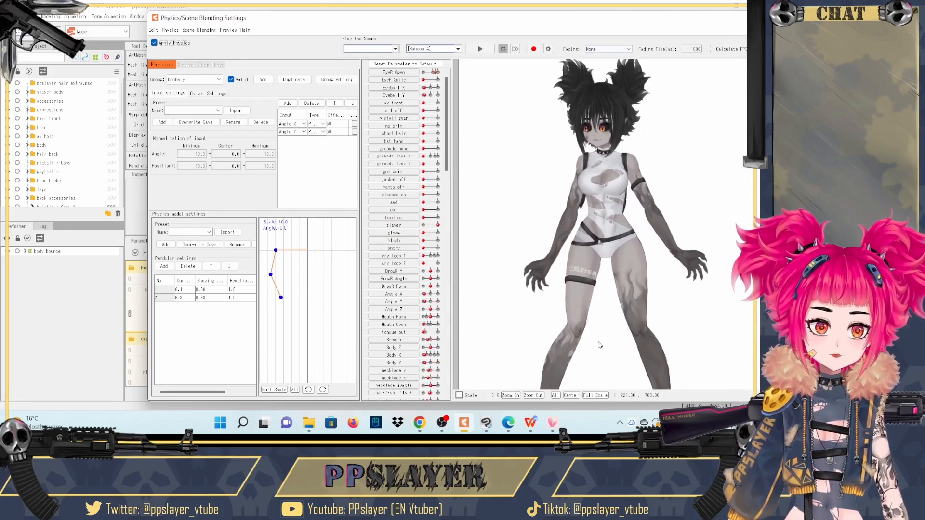
{"action": "left_click_drag", "start_coordinate": [537, 190], "coordinate": [604, 163]}
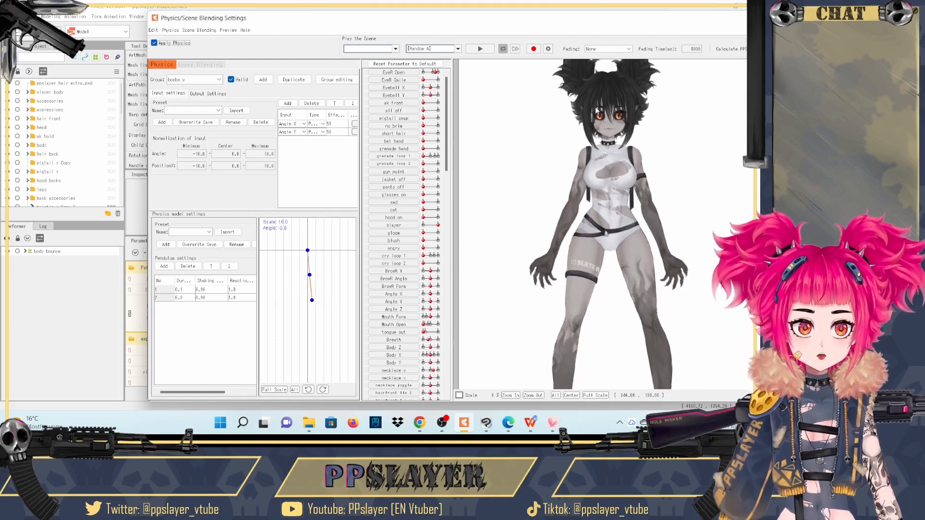
{"action": "left_click", "coordinate": [423, 226]}
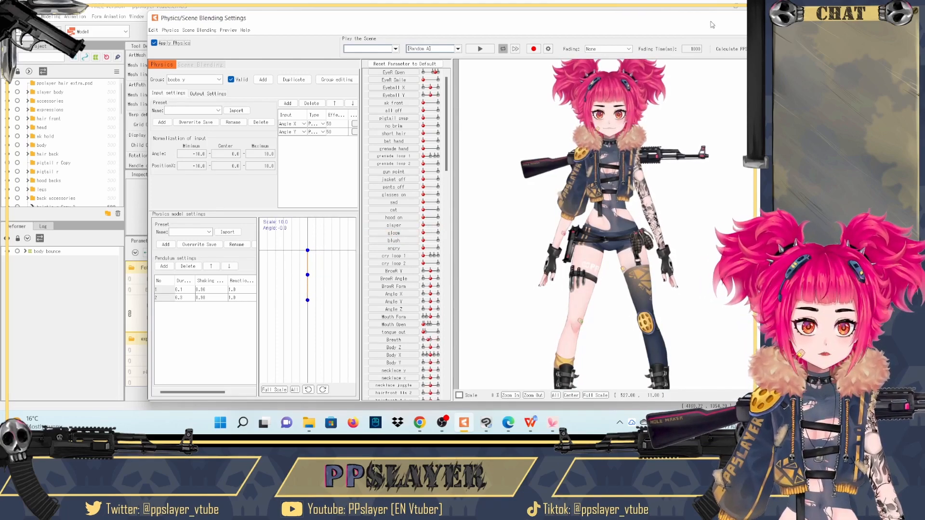
{"action": "left_click", "coordinate": [751, 18]}
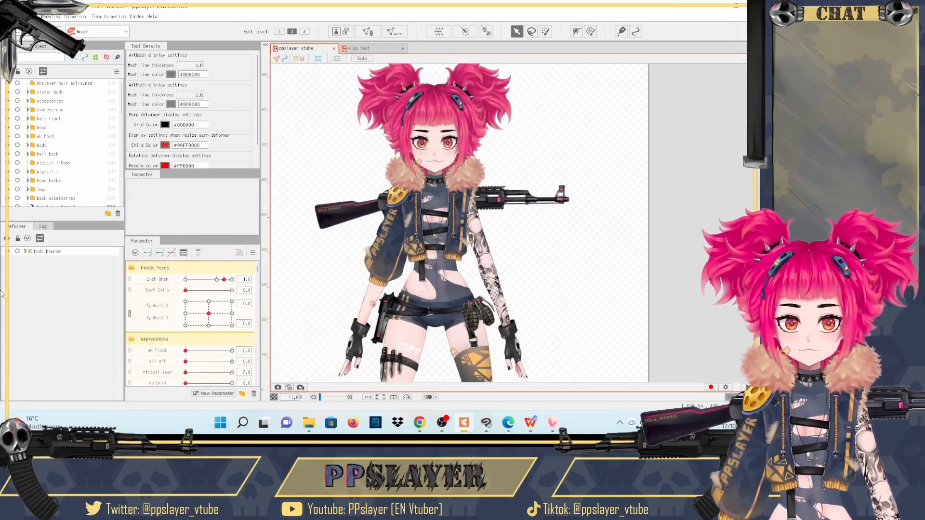
- Locate the torso Copy mesh in the deformer hierarchy, select the torso xy warp deformer above it, and show deformers on the canvas
{"action": "left_click", "coordinate": [436, 285]}
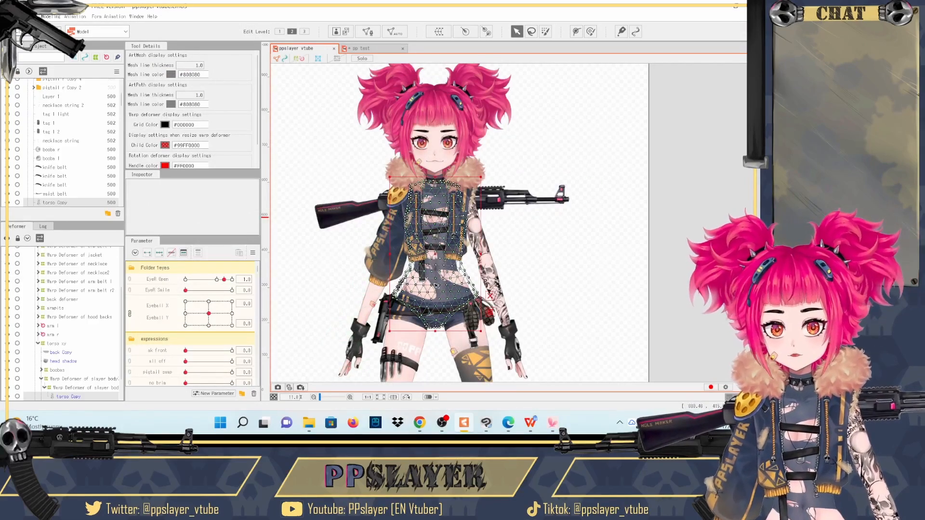
{"action": "scroll", "coordinate": [69, 328], "scroll_direction": "down", "scroll_amount": 1}
{"action": "left_click", "coordinate": [54, 317]}
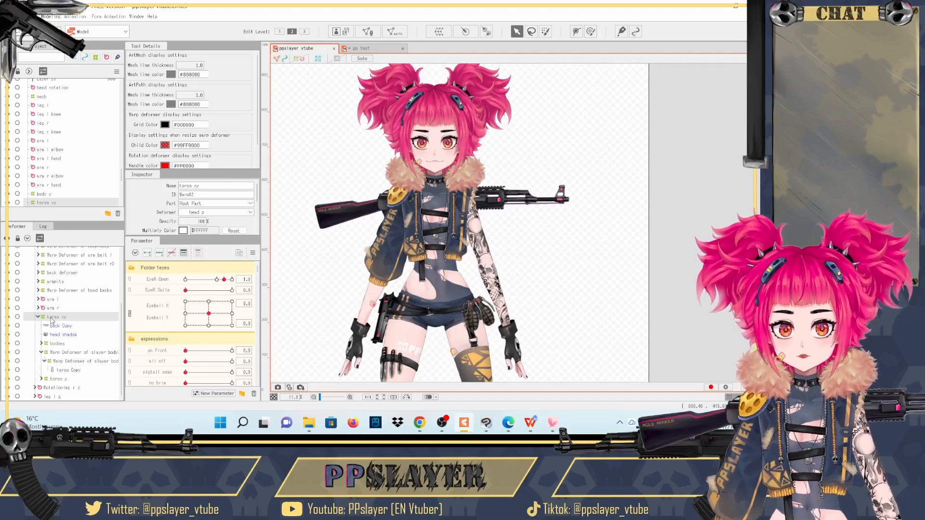
{"action": "left_click", "coordinate": [304, 59]}
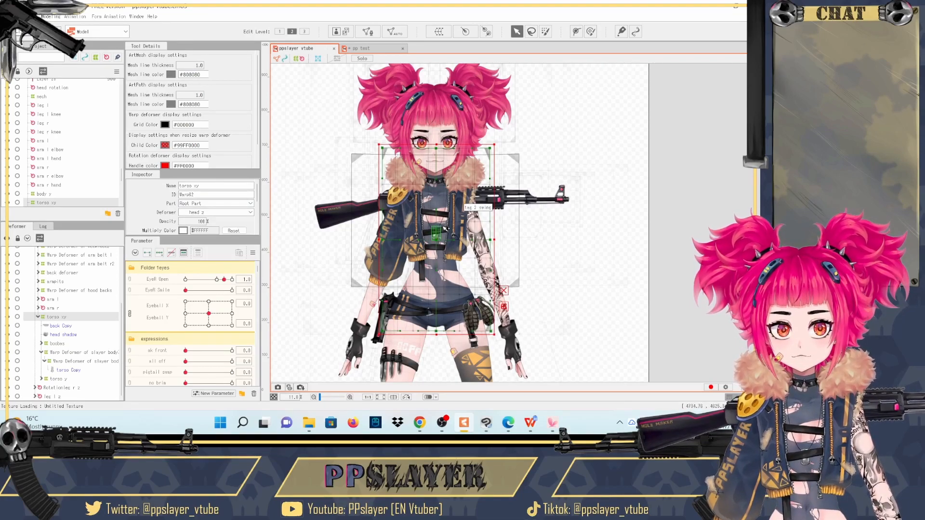
{"action": "scroll", "coordinate": [445, 229], "scroll_direction": "down", "scroll_amount": 3}
{"action": "scroll", "coordinate": [354, 293], "scroll_direction": "up", "scroll_amount": 4}
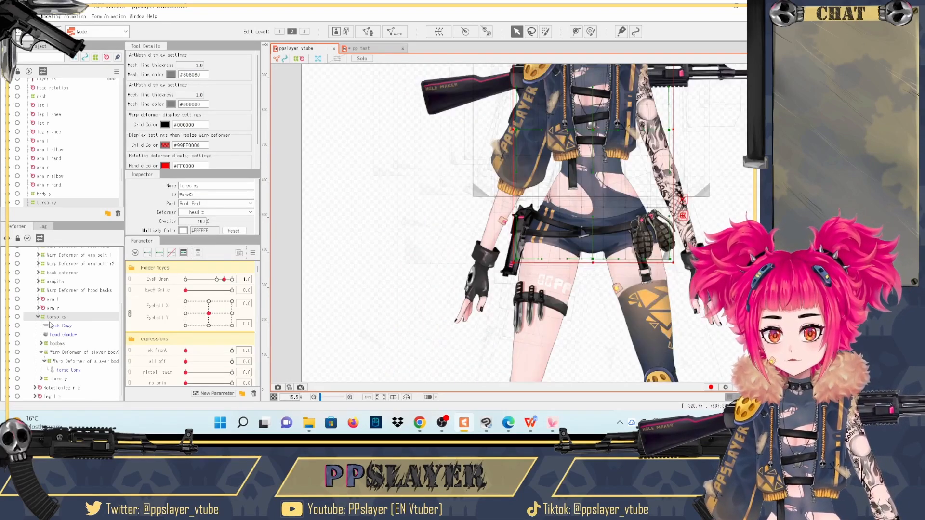
- Inspect the torso Copy mesh and torso y children, then select the torso xy deformer and preview its turn with Body X at 10.0
{"action": "left_click", "coordinate": [67, 371]}
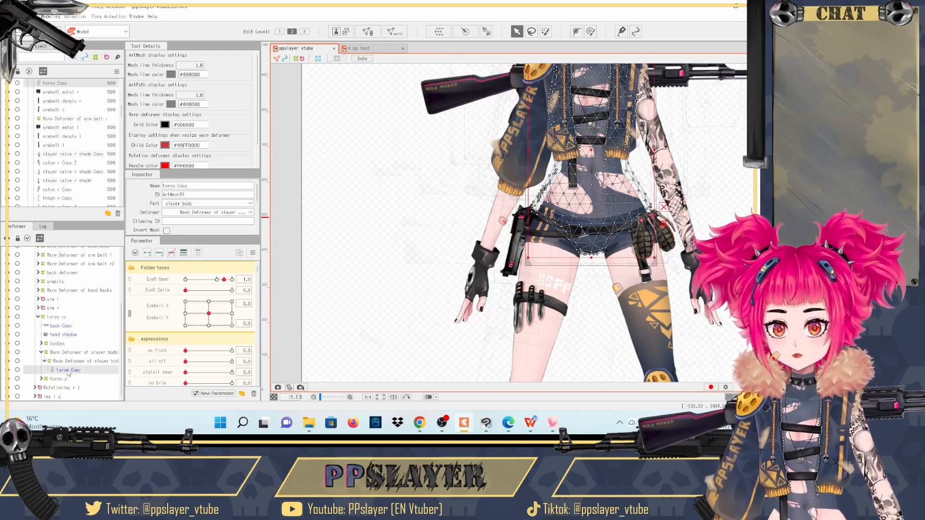
{"action": "left_click", "coordinate": [42, 380]}
{"action": "left_click", "coordinate": [53, 317]}
{"action": "scroll", "coordinate": [205, 356], "scroll_direction": "down", "scroll_amount": 3}
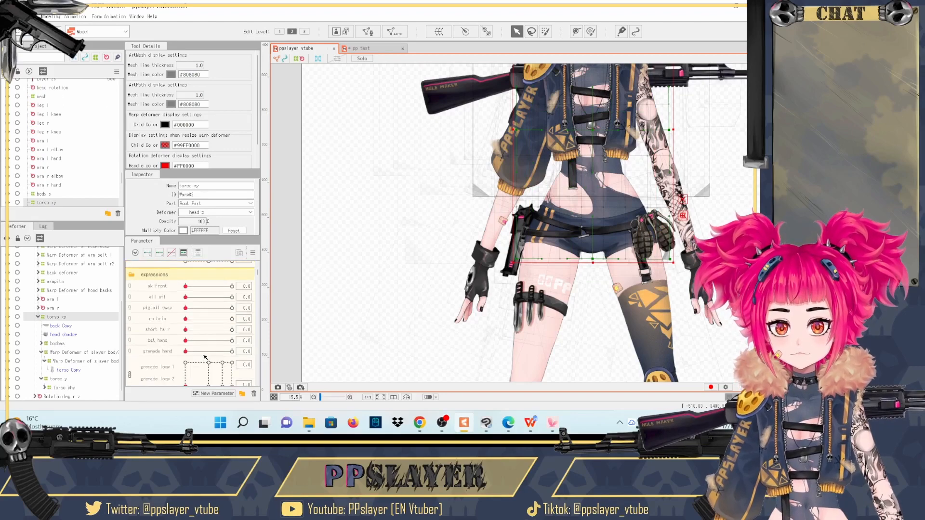
{"action": "scroll", "coordinate": [205, 357], "scroll_direction": "up", "scroll_amount": 6}
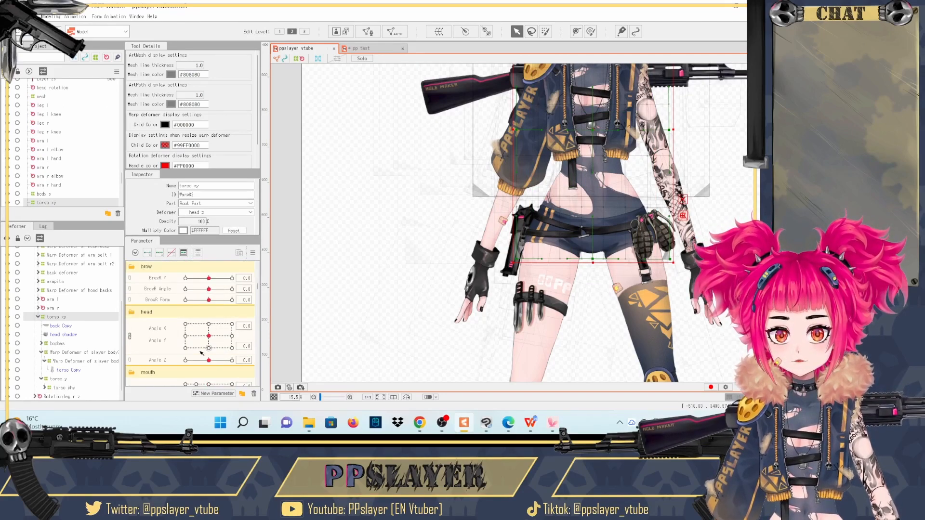
{"action": "scroll", "coordinate": [201, 353], "scroll_direction": "down", "scroll_amount": 2}
{"action": "scroll", "coordinate": [201, 353], "scroll_direction": "down", "scroll_amount": 2}
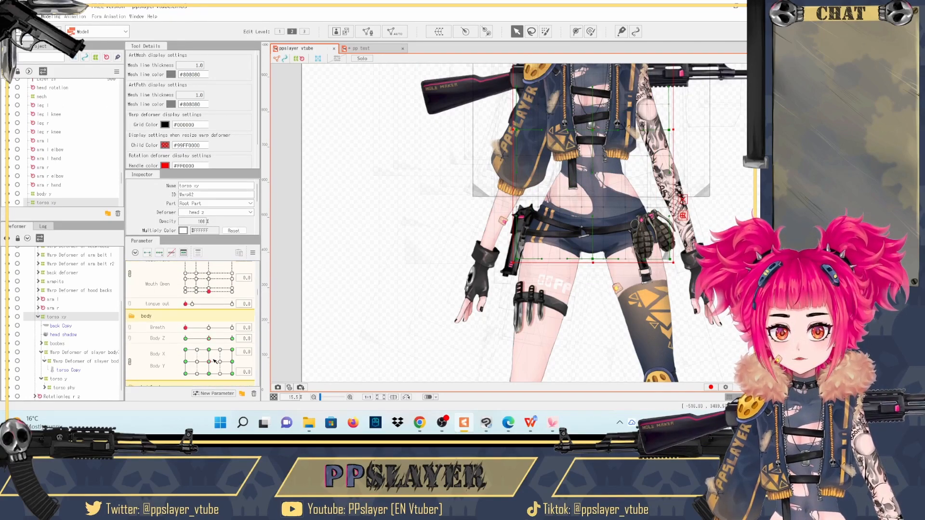
{"action": "left_click_drag", "start_coordinate": [215, 362], "coordinate": [249, 365]}
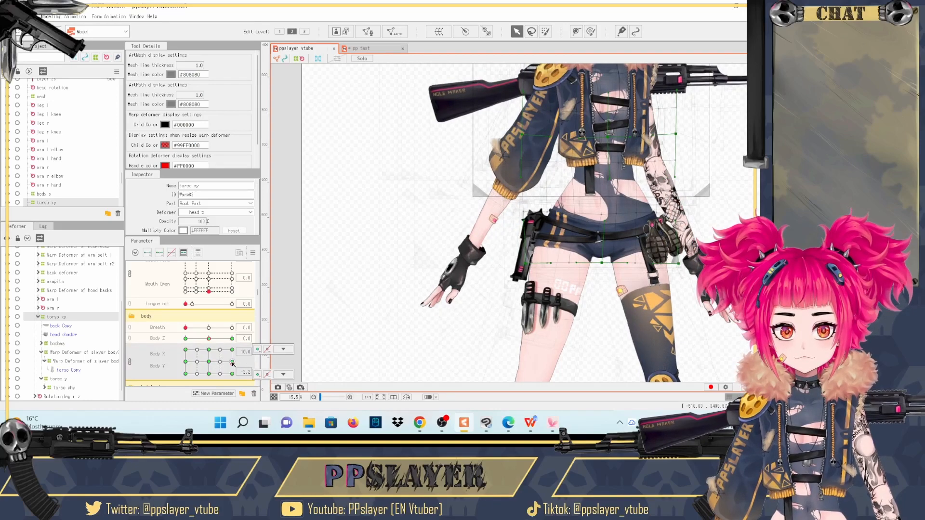
{"action": "scroll", "coordinate": [220, 328], "scroll_direction": "up", "scroll_amount": 4}
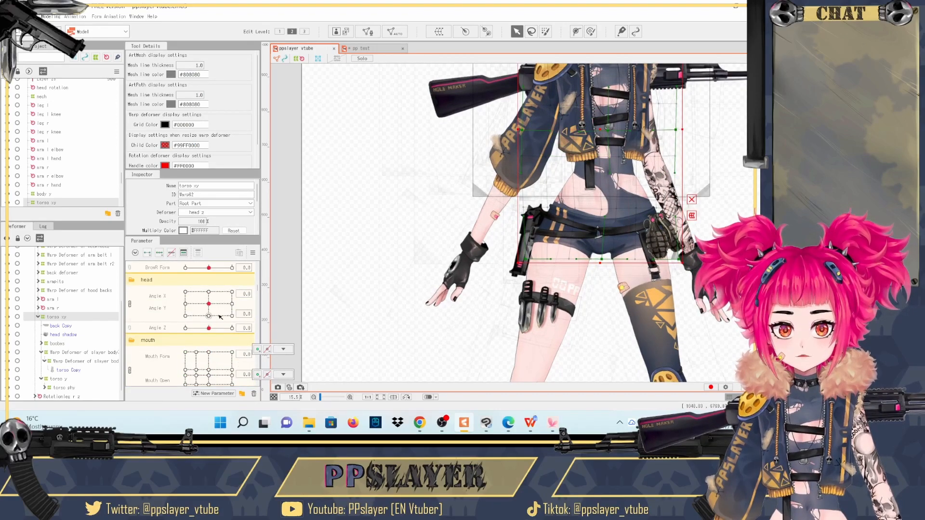
- Preview the slayer outfit with the slayer parameter at maximum, return it to its minimum, and reset the torso's Body X to 0.0
{"action": "scroll", "coordinate": [219, 321], "scroll_direction": "up", "scroll_amount": 5}
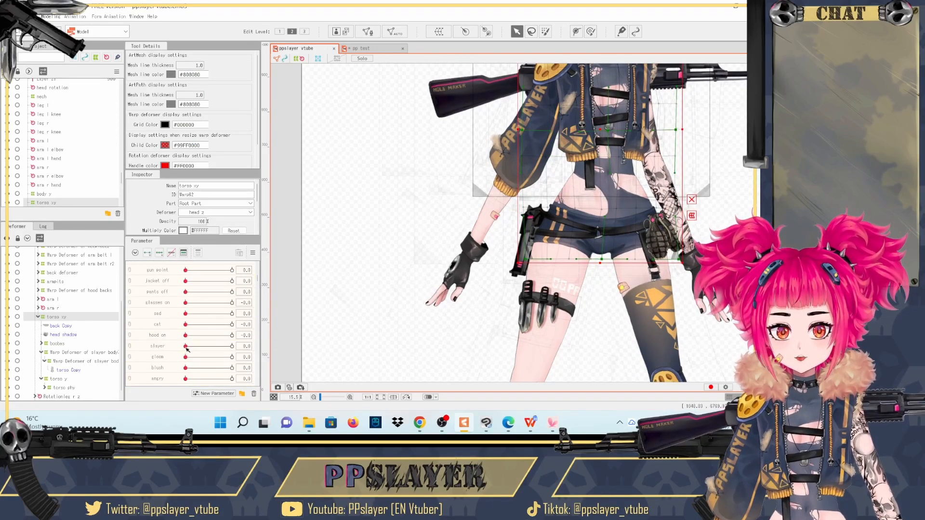
{"action": "left_click_drag", "start_coordinate": [186, 346], "coordinate": [238, 346]}
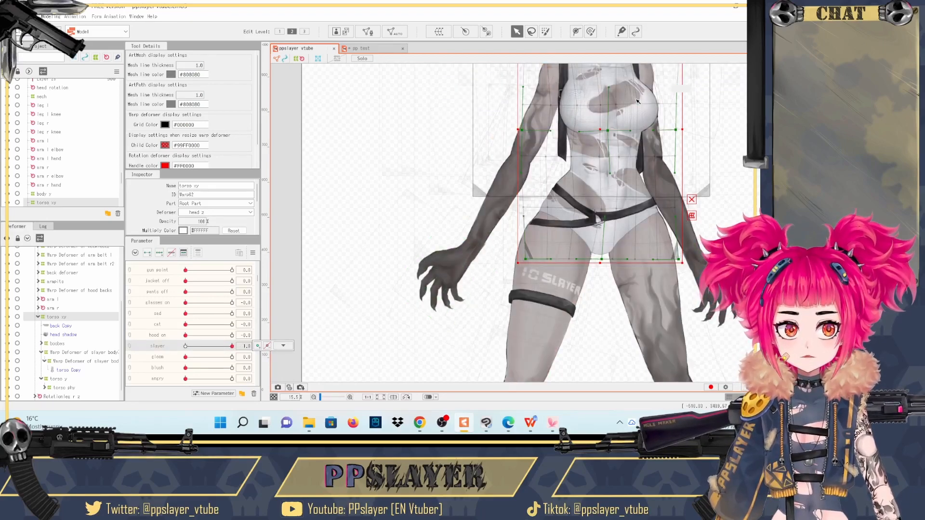
{"action": "left_click_drag", "start_coordinate": [232, 346], "coordinate": [153, 346]}
{"action": "scroll", "coordinate": [638, 203], "scroll_direction": "down", "scroll_amount": 4}
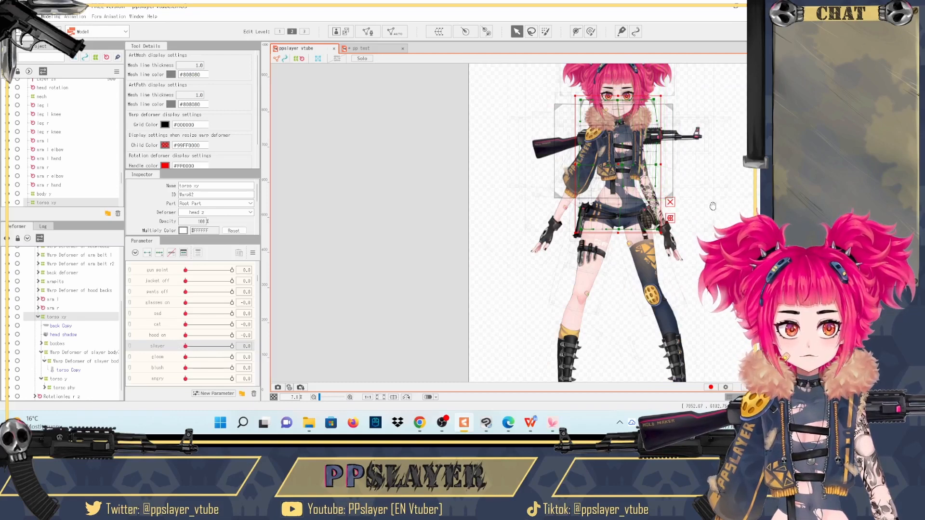
{"action": "scroll", "coordinate": [222, 325], "scroll_direction": "down", "scroll_amount": 3}
{"action": "scroll", "coordinate": [222, 326], "scroll_direction": "down", "scroll_amount": 5}
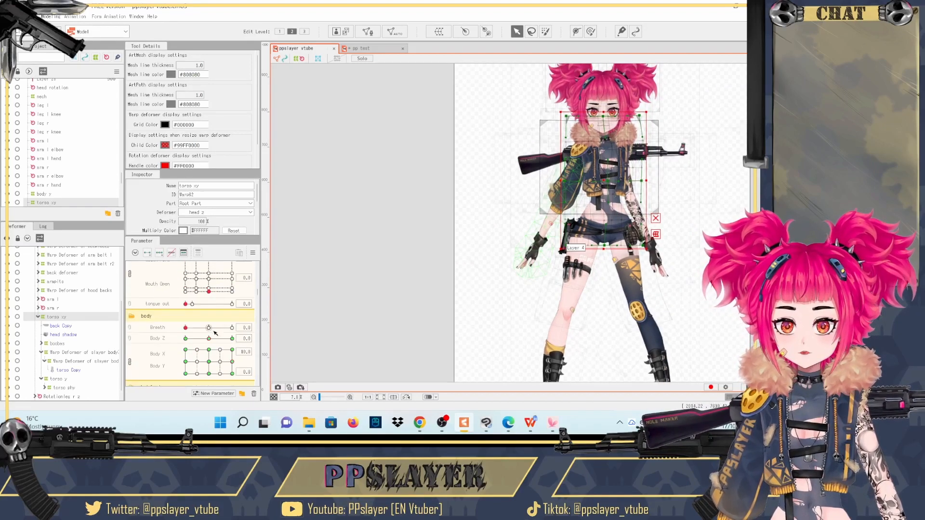
{"action": "left_click", "coordinate": [209, 330]}
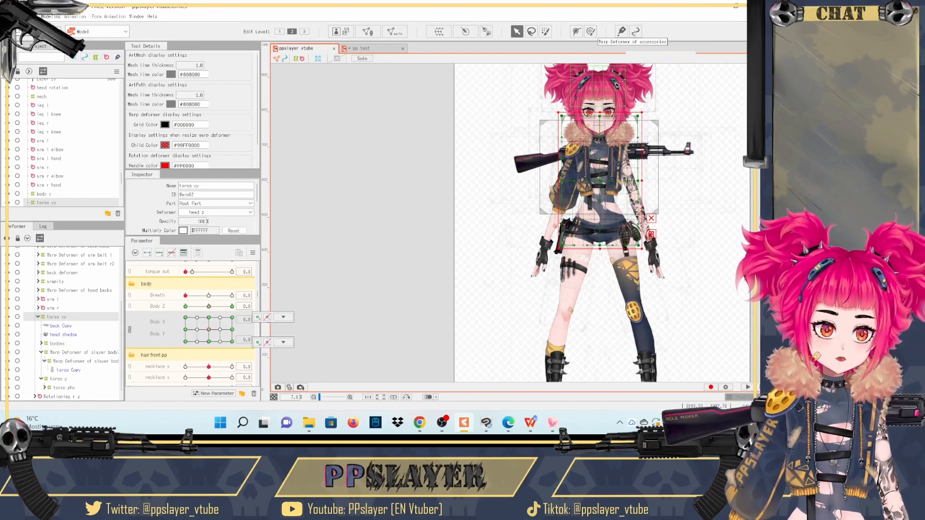
- Focus on the model's face and select the lip bot Copy mesh of the mouth
{"action": "scroll", "coordinate": [618, 86], "scroll_direction": "up", "scroll_amount": 5}
{"action": "left_click_drag", "start_coordinate": [684, 90], "coordinate": [633, 126]}
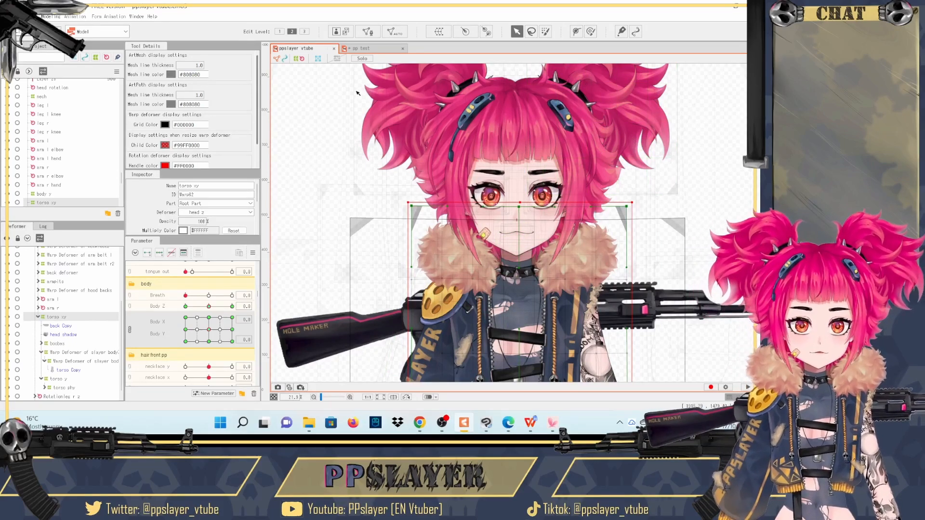
{"action": "scroll", "coordinate": [196, 324], "scroll_direction": "up", "scroll_amount": 10}
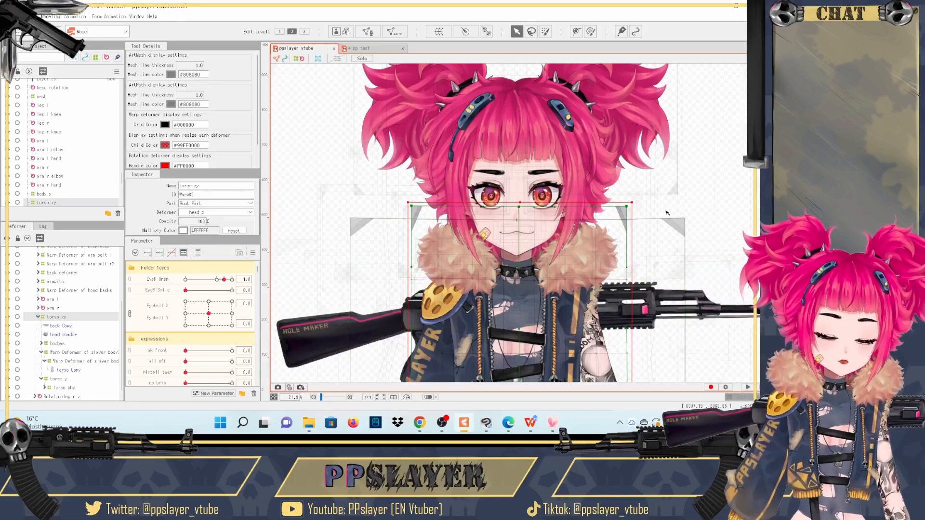
{"action": "left_click", "coordinate": [608, 147]}
{"action": "scroll", "coordinate": [523, 234], "scroll_direction": "up", "scroll_amount": 5}
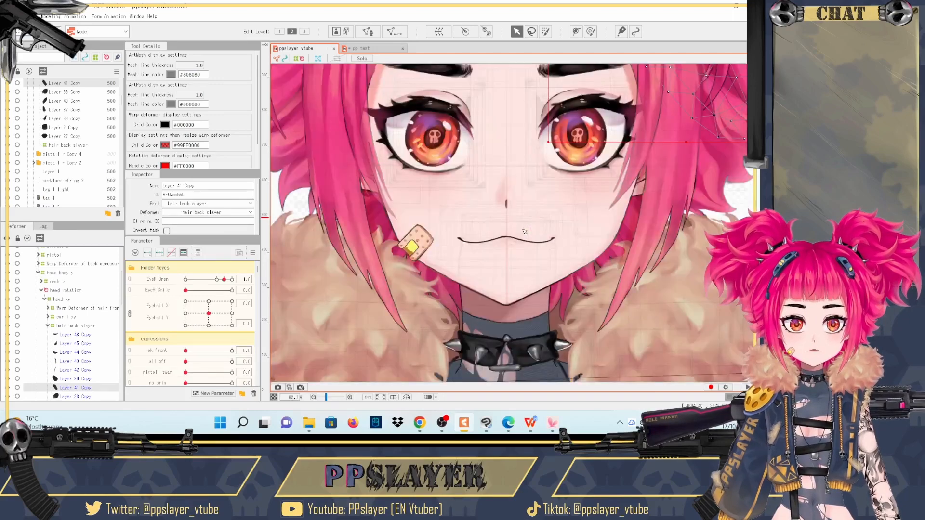
{"action": "left_click", "coordinate": [524, 237]}
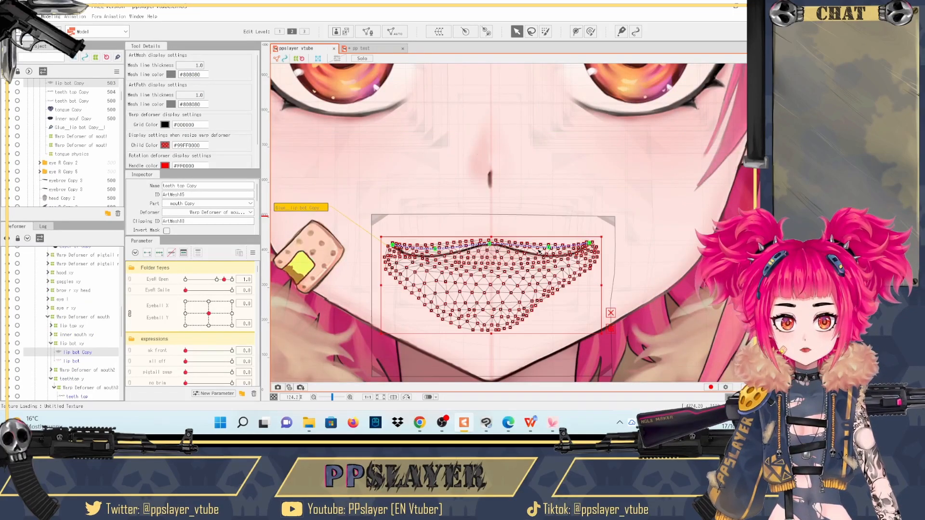
{"action": "left_click", "coordinate": [539, 253]}
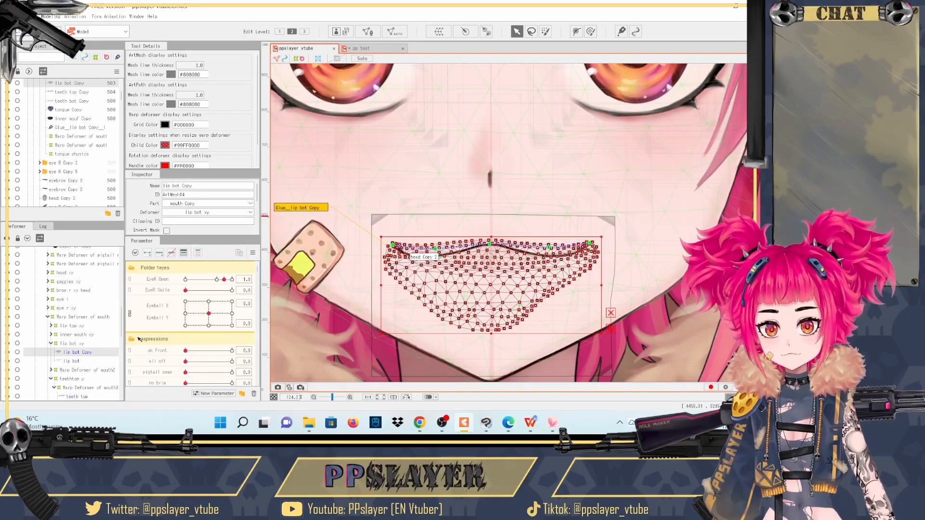
- Preview the default outfit's mouth opening with the Mouth Form and Mouth Open parameters, and return the mouth to its closed pose
{"action": "scroll", "coordinate": [152, 343], "scroll_direction": "down", "scroll_amount": 3}
{"action": "scroll", "coordinate": [153, 343], "scroll_direction": "up", "scroll_amount": 3}
{"action": "scroll", "coordinate": [154, 341], "scroll_direction": "down", "scroll_amount": 8}
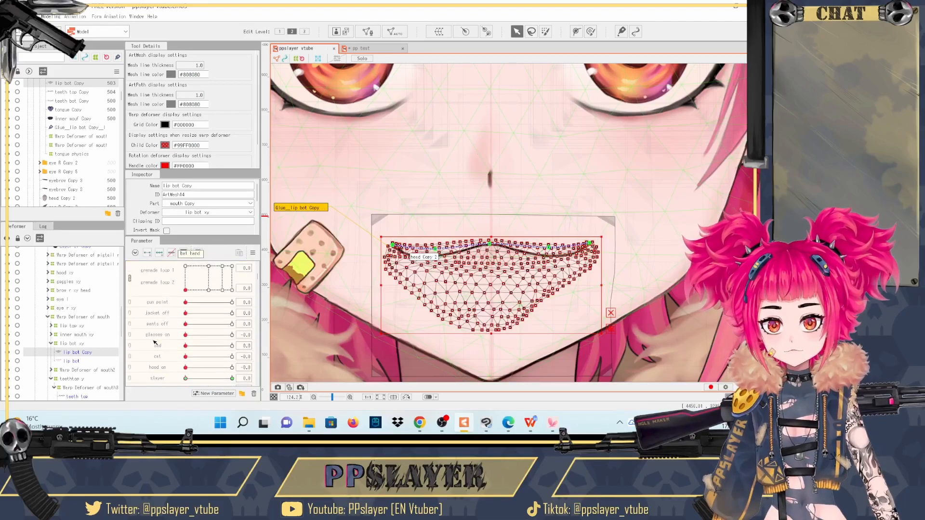
{"action": "scroll", "coordinate": [155, 341], "scroll_direction": "up", "scroll_amount": 3}
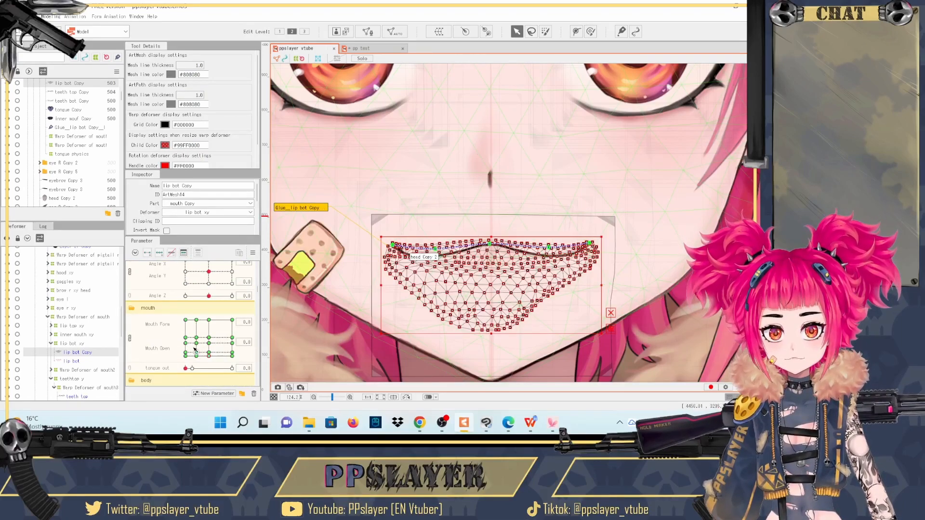
{"action": "mouse_move", "coordinate": [209, 355]}
{"action": "left_mouse_down"}
{"action": "mouse_move", "coordinate": [198, 325]}
{"action": "mouse_move", "coordinate": [209, 336]}
{"action": "mouse_move", "coordinate": [228, 333]}
{"action": "mouse_move", "coordinate": [213, 342]}
{"action": "left_mouse_up"}
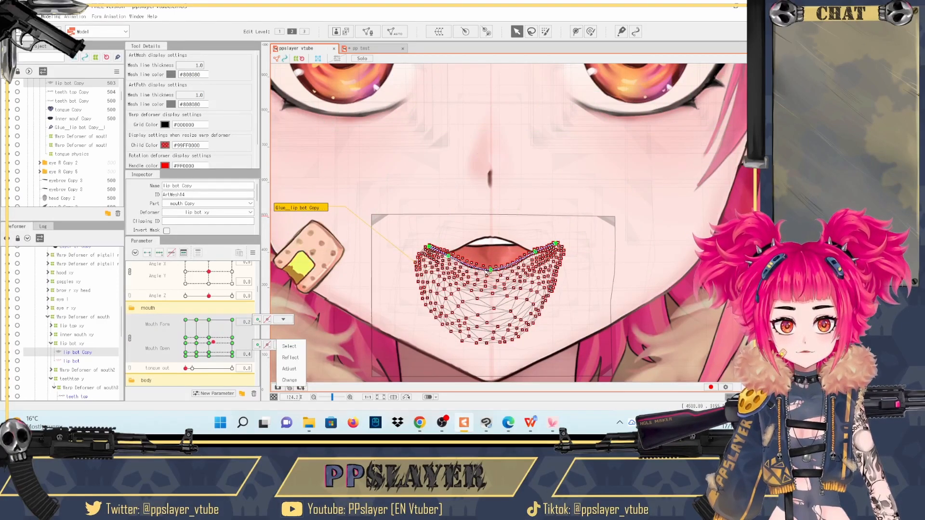
{"action": "left_click", "coordinate": [209, 343]}
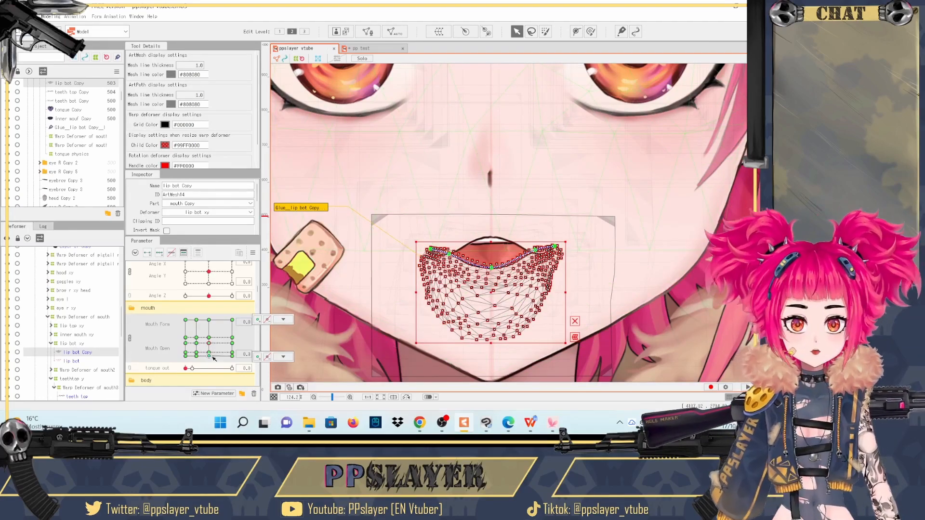
{"action": "left_click", "coordinate": [211, 357]}
{"action": "mouse_move", "coordinate": [210, 357]}
{"action": "left_mouse_down"}
{"action": "mouse_move", "coordinate": [233, 358]}
{"action": "mouse_move", "coordinate": [209, 359]}
{"action": "left_mouse_up"}
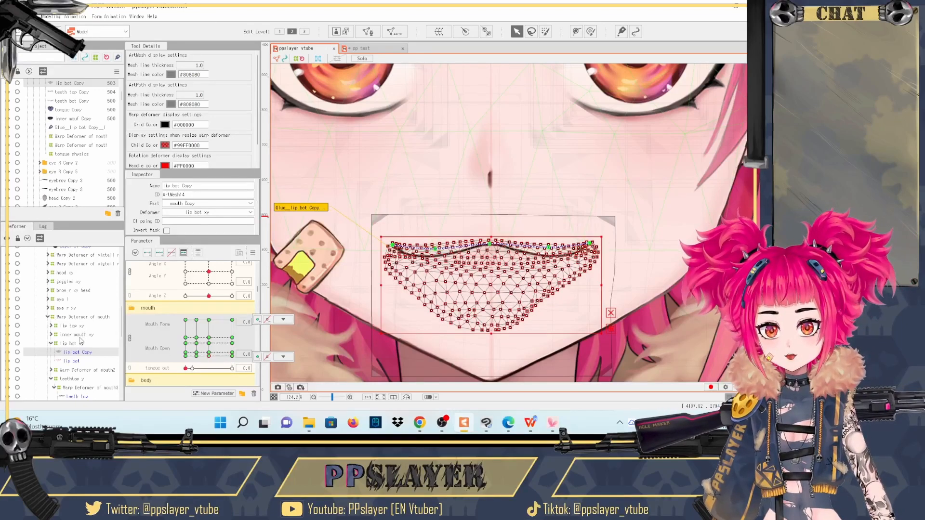
- Inspect the inner mouth xy deformer and its inner mouth child, and reselect the lip bot Copy mesh
{"action": "left_click", "coordinate": [60, 336]}
{"action": "left_click", "coordinate": [51, 335]}
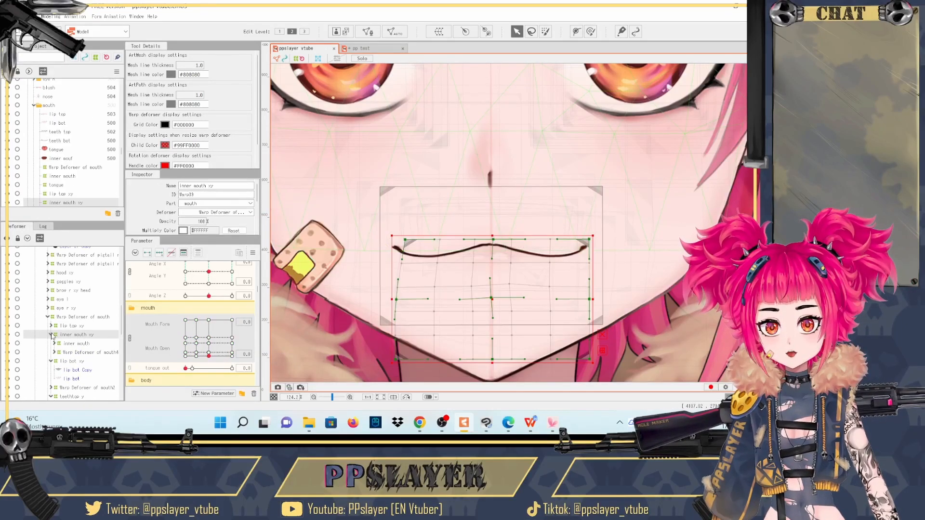
{"action": "left_click", "coordinate": [72, 343]}
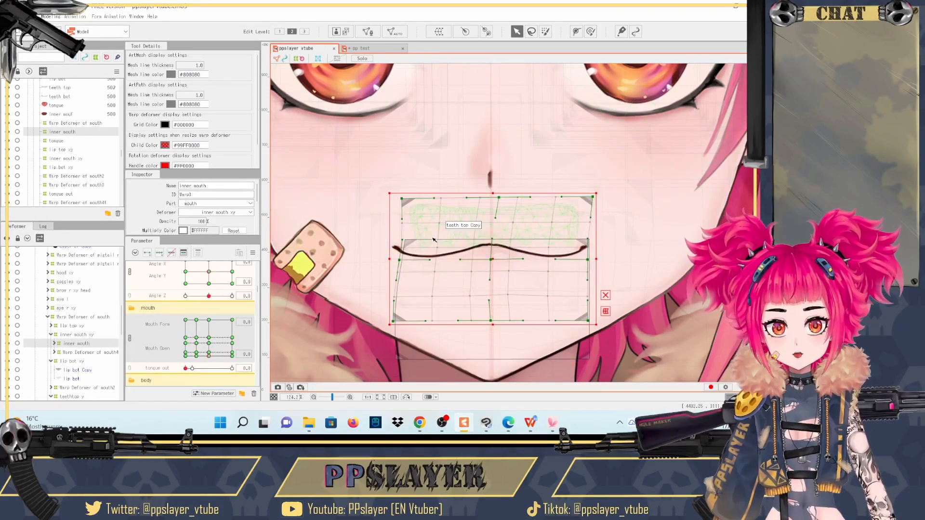
{"action": "left_click", "coordinate": [408, 242]}
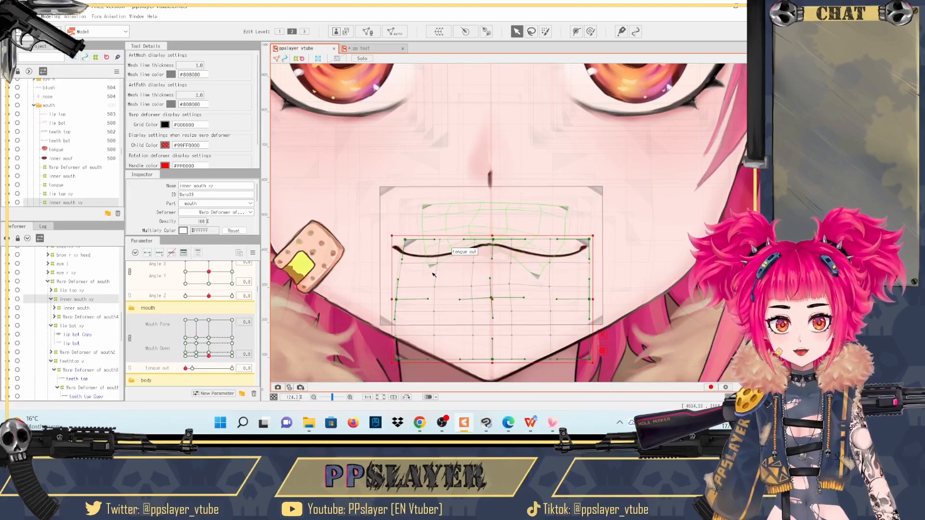
{"action": "left_click", "coordinate": [473, 263]}
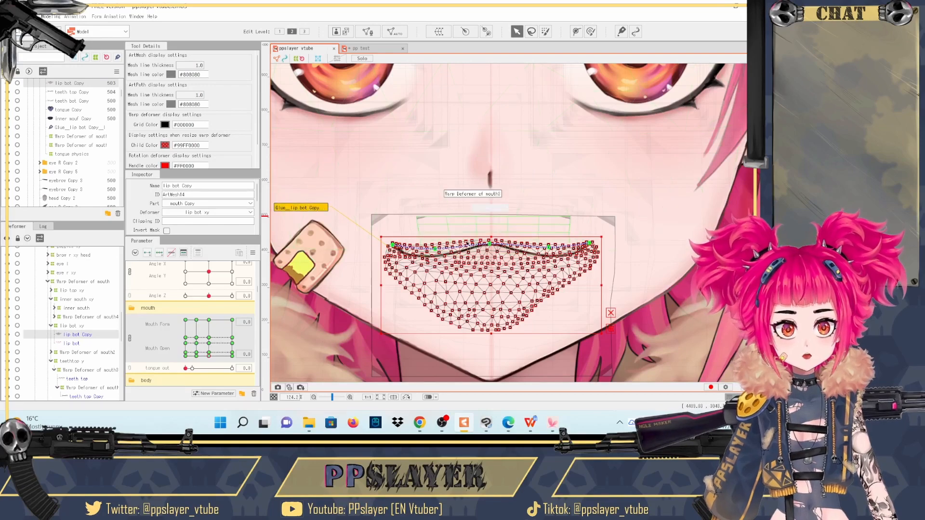
- Set the slayer parameter to maximum and preview the slayer mouth opened to 0.4 with a lowered Mouth Form
{"action": "scroll", "coordinate": [190, 321], "scroll_direction": "down", "scroll_amount": 10}
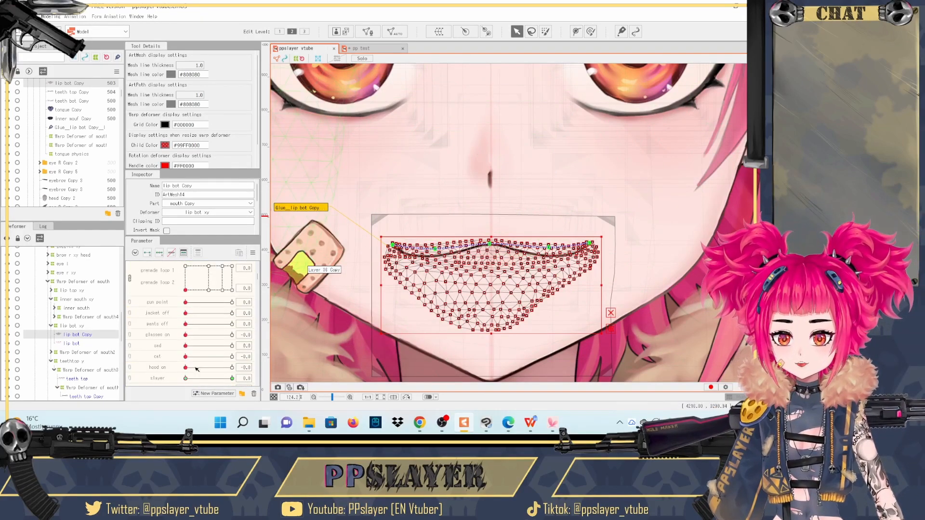
{"action": "left_click_drag", "start_coordinate": [186, 379], "coordinate": [277, 382]}
{"action": "scroll", "coordinate": [208, 358], "scroll_direction": "up", "scroll_amount": 10}
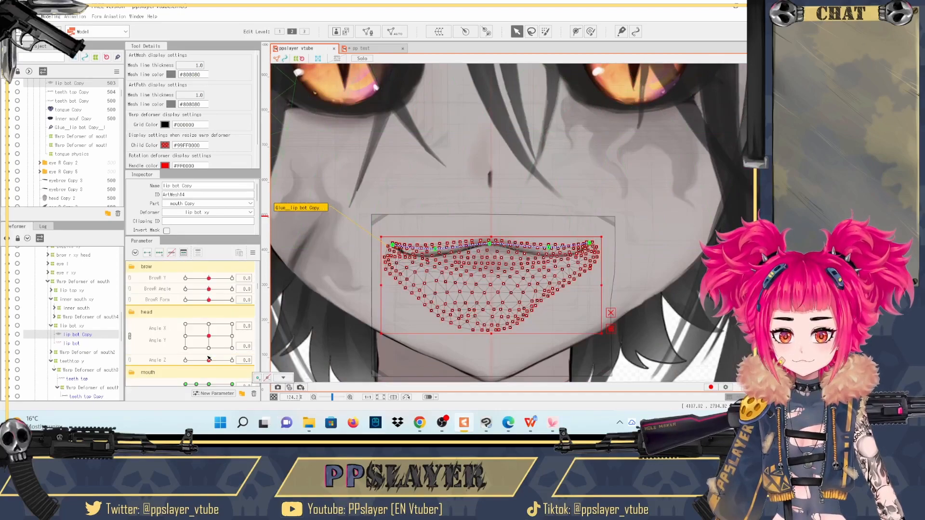
{"action": "scroll", "coordinate": [208, 358], "scroll_direction": "down", "scroll_amount": 3}
{"action": "left_click_drag", "start_coordinate": [209, 356], "coordinate": [188, 343]}
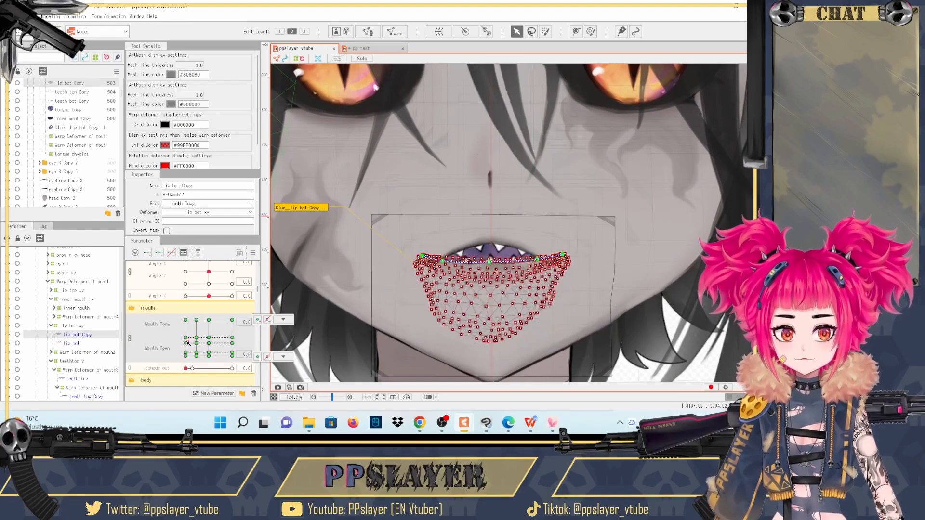
- Compare the lip top Copy and lip bot Copy meshes while varying the mouth shape, close the mouth, and select the original lip bot mesh
{"action": "left_click", "coordinate": [515, 238]}
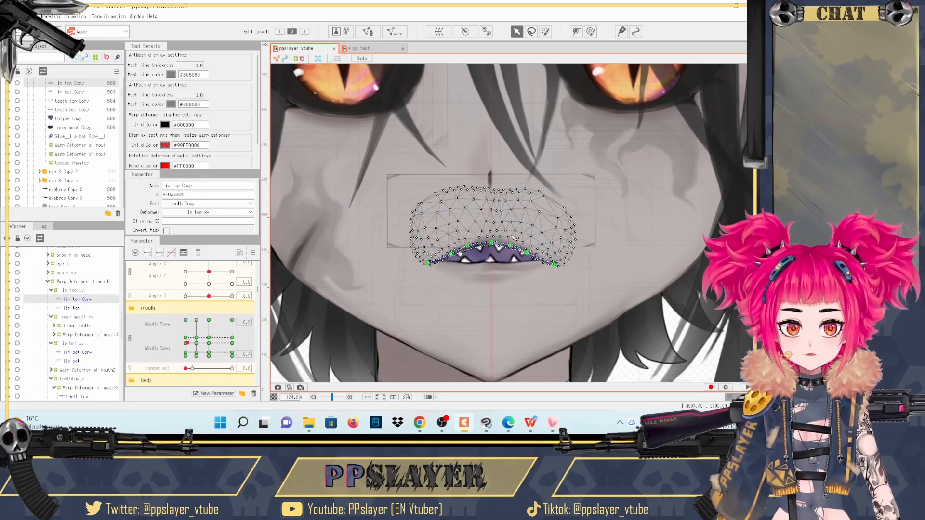
{"action": "left_click", "coordinate": [463, 280]}
{"action": "left_click_drag", "start_coordinate": [188, 343], "coordinate": [228, 339]}
{"action": "left_click", "coordinate": [209, 357]}
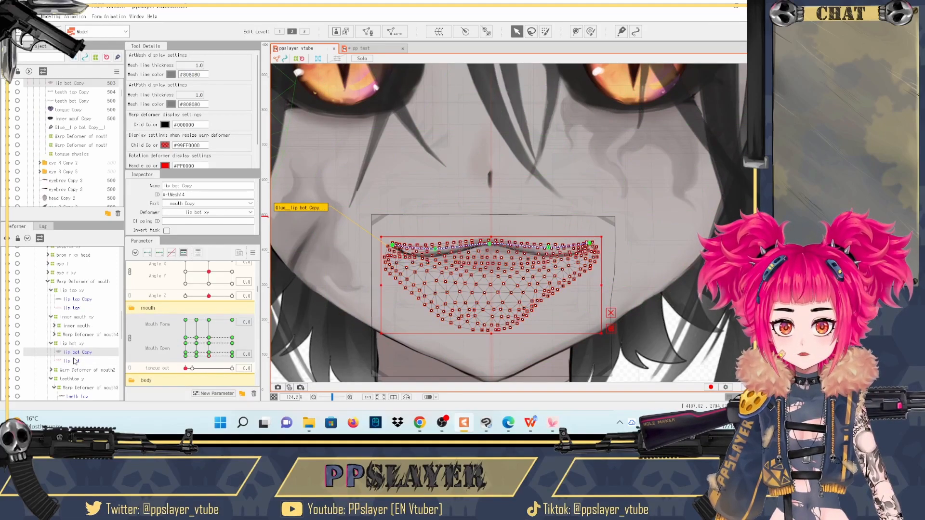
{"action": "left_click", "coordinate": [75, 361]}
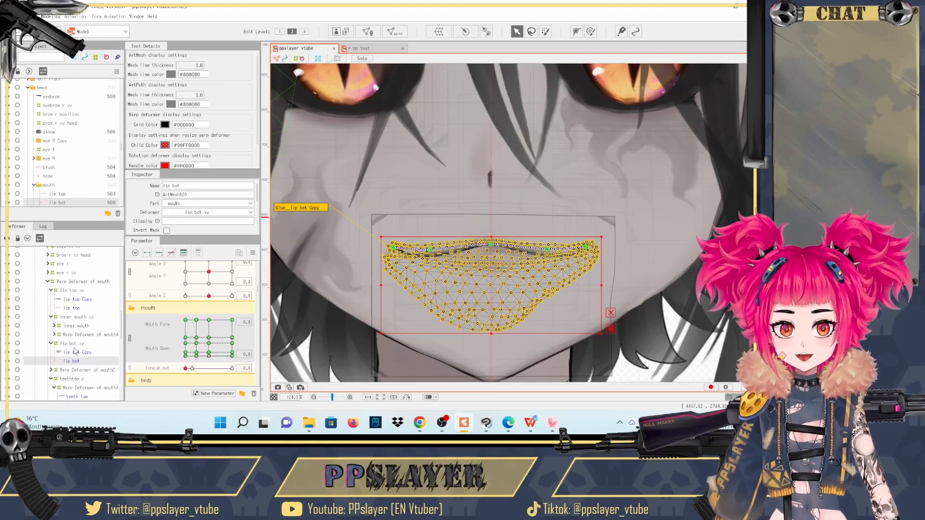
- Switch to the pp test model and generate meshes for the selected Layer 2 and Layer 1 with the Deformation (Heavy) preset
{"action": "left_click", "coordinate": [359, 49]}
{"action": "scroll", "coordinate": [553, 273], "scroll_direction": "up", "scroll_amount": 5}
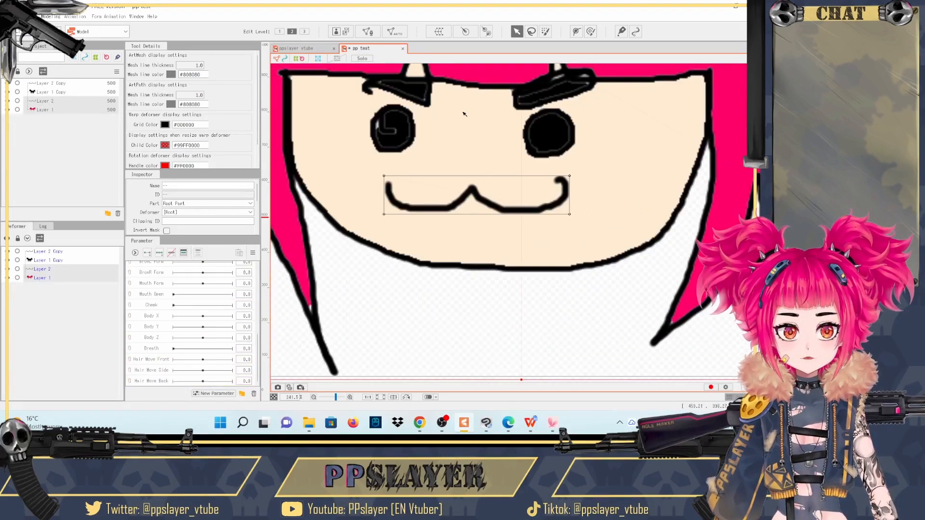
{"action": "left_click", "coordinate": [398, 31]}
{"action": "left_click", "coordinate": [434, 173]}
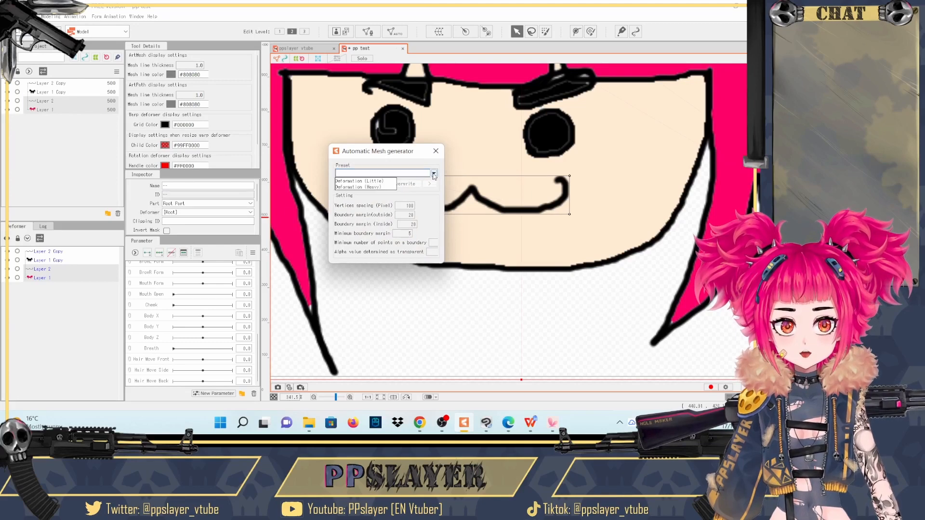
{"action": "left_click", "coordinate": [391, 187]}
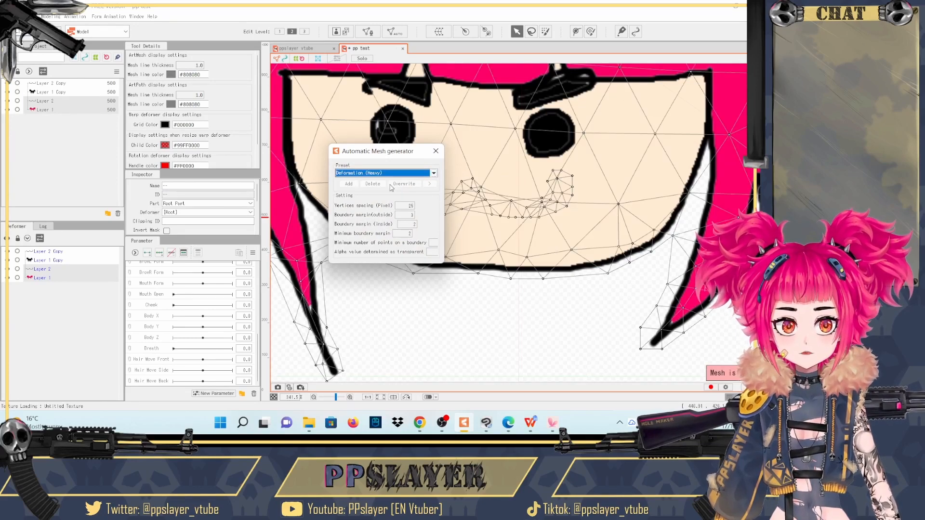
{"action": "left_click", "coordinate": [436, 155]}
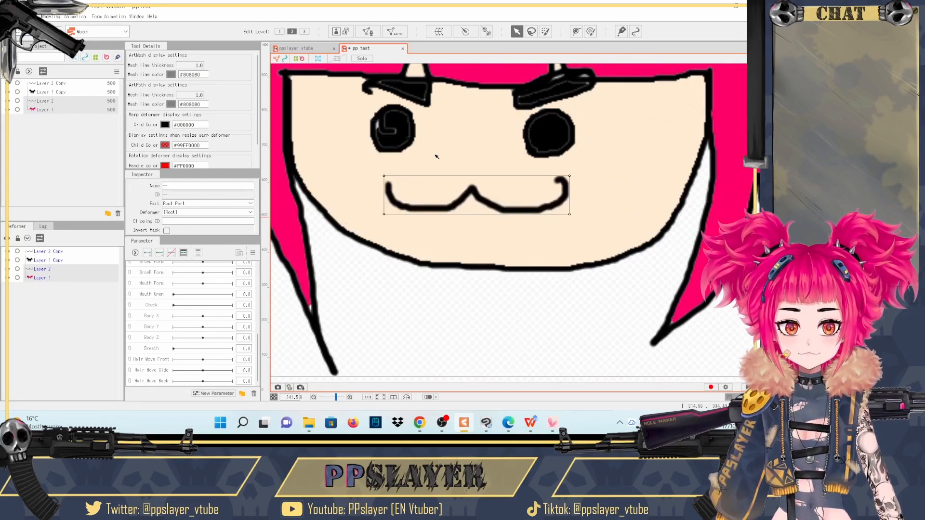
- Select Layer 2 alone and generate its mesh with the Deformation (Heavy) preset
{"action": "left_click", "coordinate": [40, 271]}
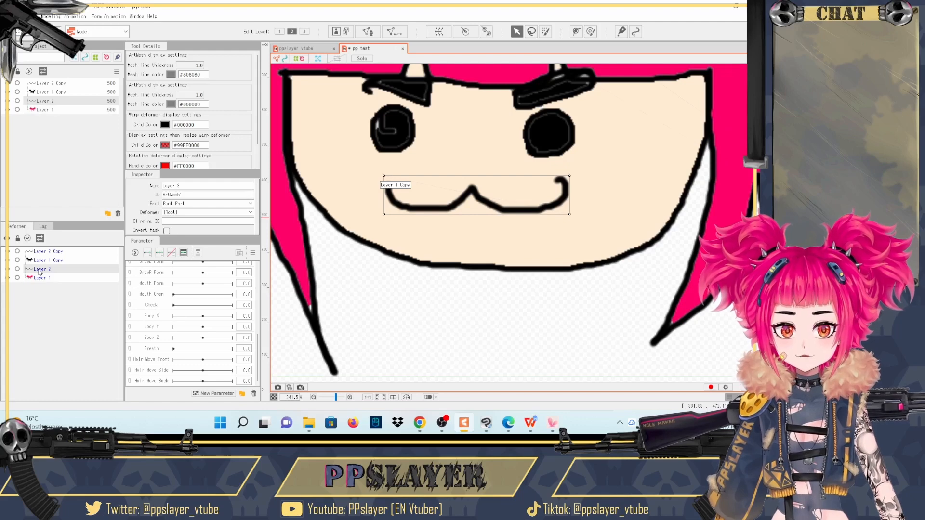
{"action": "left_click", "coordinate": [398, 31]}
{"action": "left_click", "coordinate": [434, 173]}
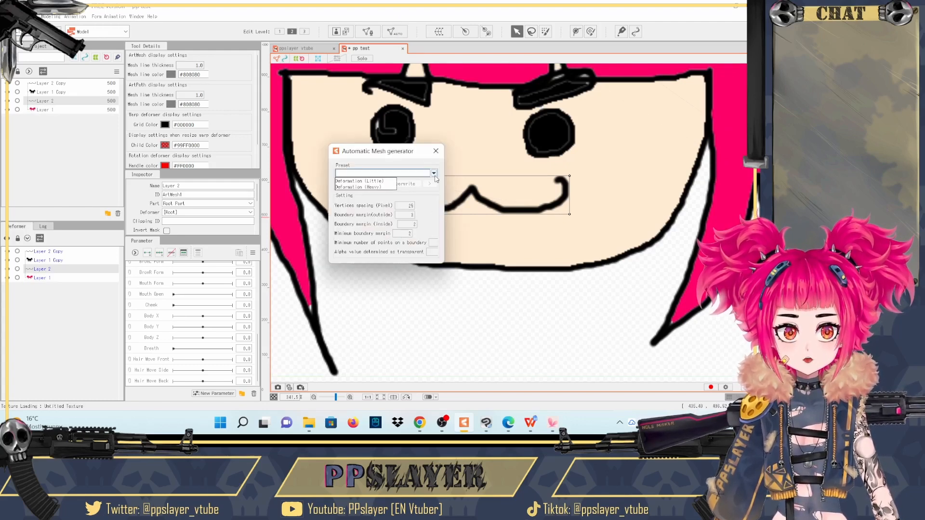
{"action": "left_click", "coordinate": [390, 188]}
{"action": "left_click", "coordinate": [417, 325]}
- Create two nested warp deformers named moutjh as parents of Layer 2 Copy
{"action": "left_click", "coordinate": [45, 271]}
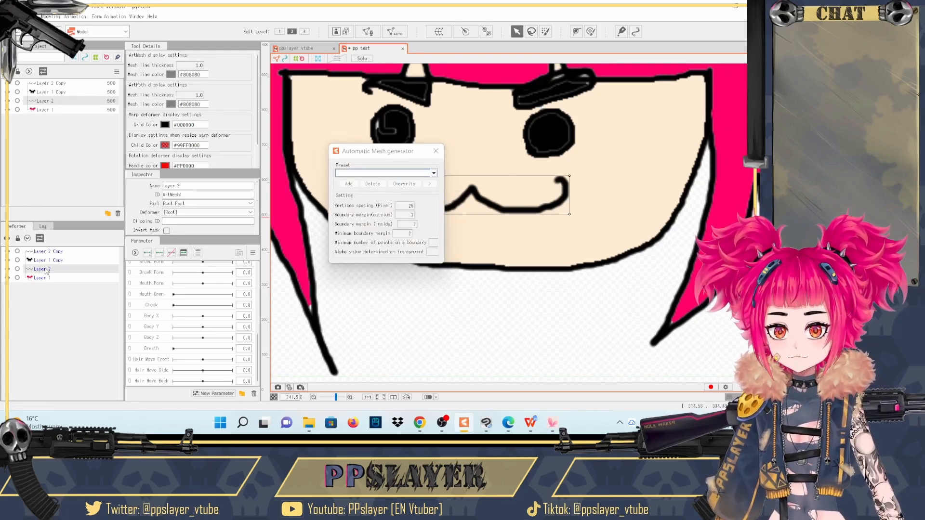
{"action": "left_click", "coordinate": [49, 251]}
{"action": "left_click", "coordinate": [439, 31]}
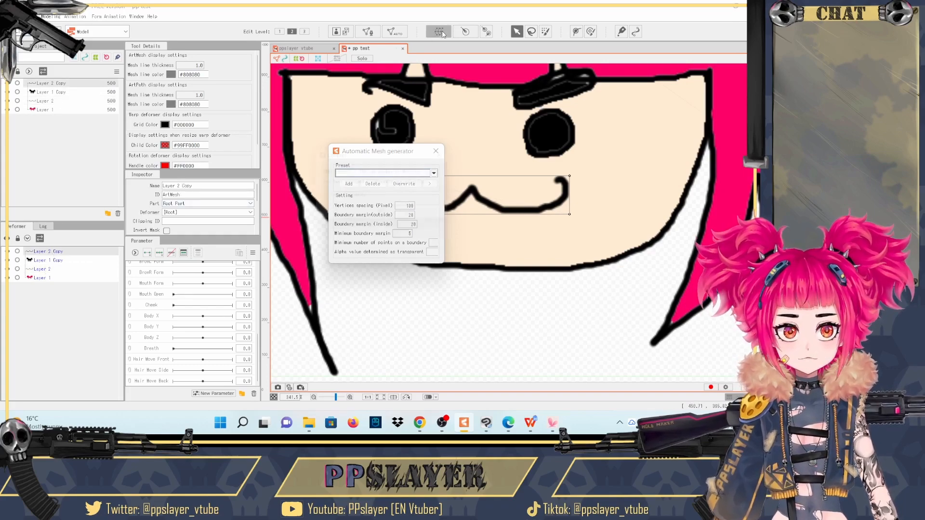
{"action": "left_click", "coordinate": [386, 217]}
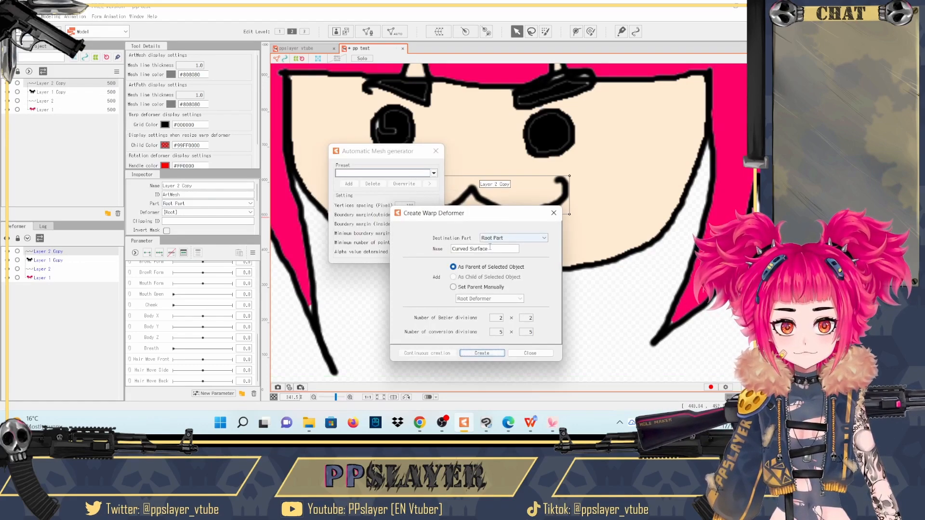
{"action": "type", "text": "moutjh"}
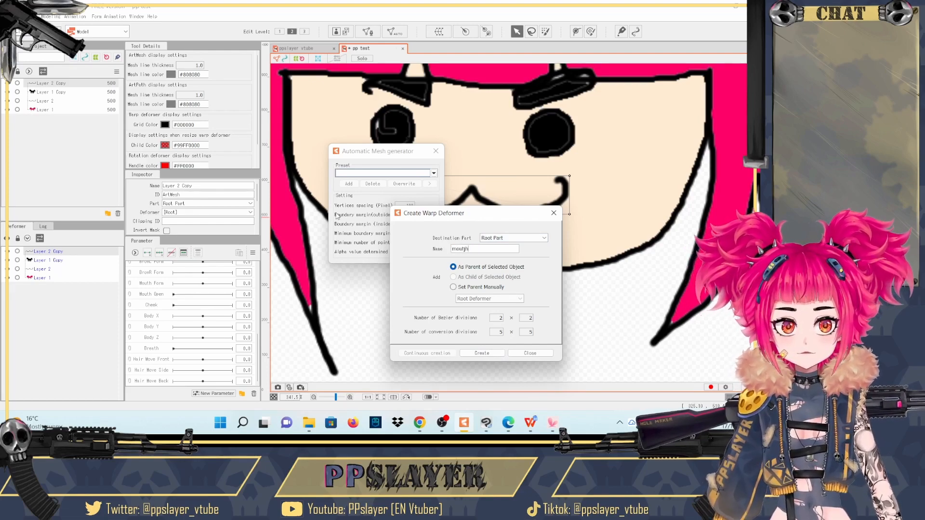
{"action": "left_click", "coordinate": [500, 354]}
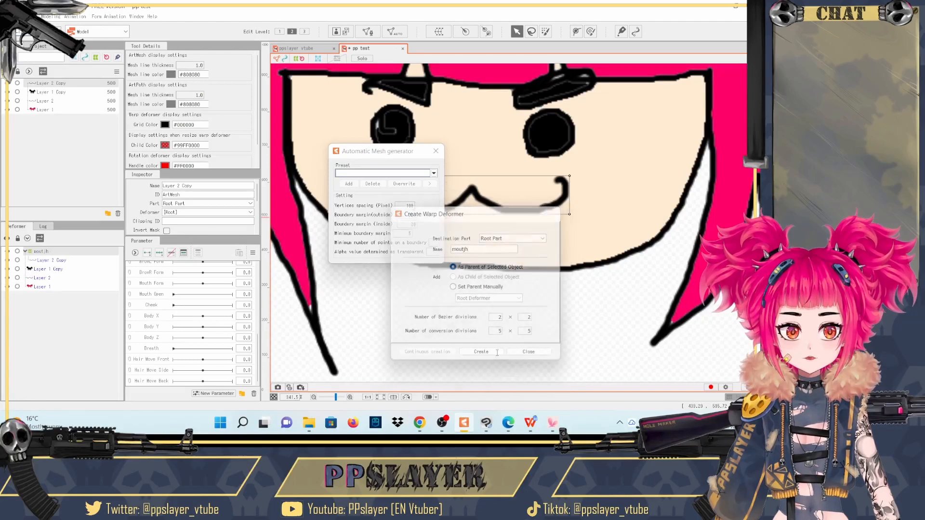
- Close the mesh generator, move Layer 2 into the inner moutjh deformer beside Layer 2 Copy, and select Layer 2 Copy
{"action": "left_click", "coordinate": [436, 152]}
{"action": "left_click_drag", "start_coordinate": [48, 279], "coordinate": [42, 261]}
{"action": "left_click", "coordinate": [29, 261]}
{"action": "left_click", "coordinate": [46, 271]}
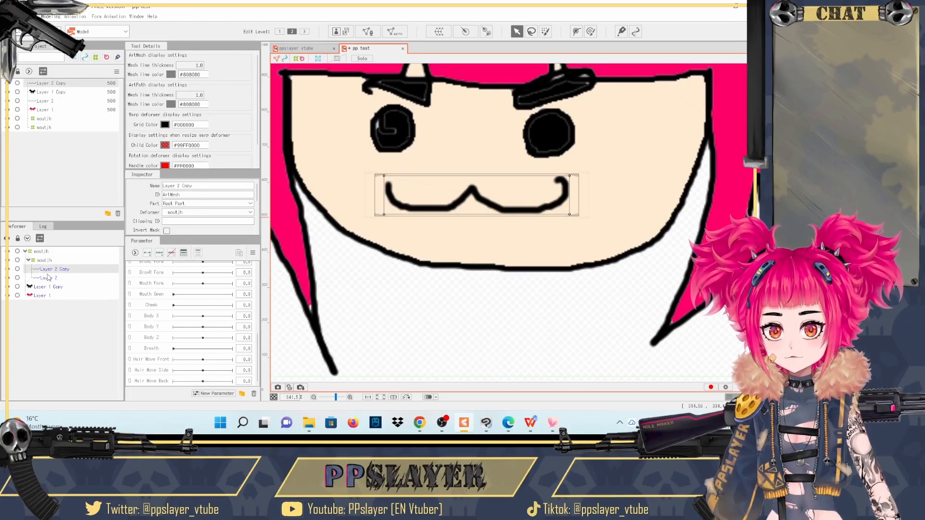
{"action": "left_click", "coordinate": [49, 277]}
{"action": "left_click", "coordinate": [50, 271]}
{"action": "left_click", "coordinate": [50, 262]}
{"action": "left_click", "coordinate": [56, 271]}
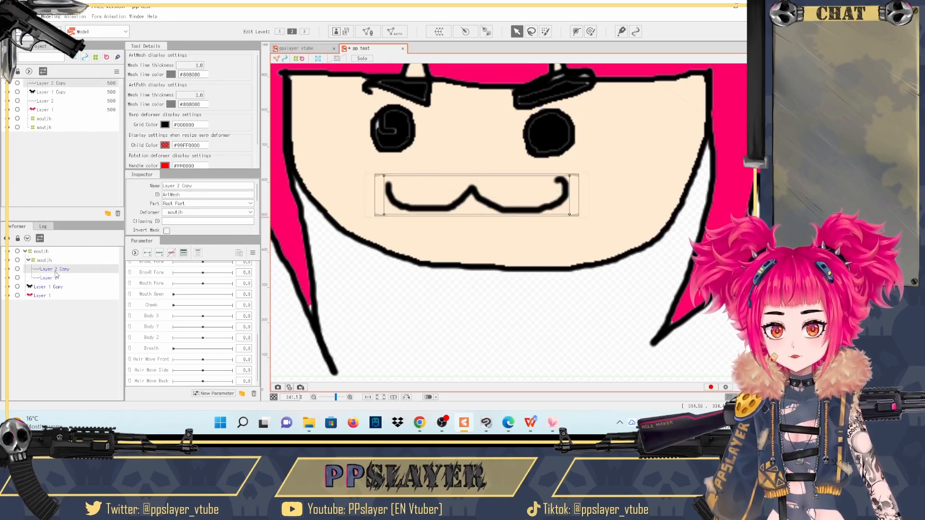
{"action": "scroll", "coordinate": [144, 289], "scroll_direction": "up", "scroll_amount": 3}
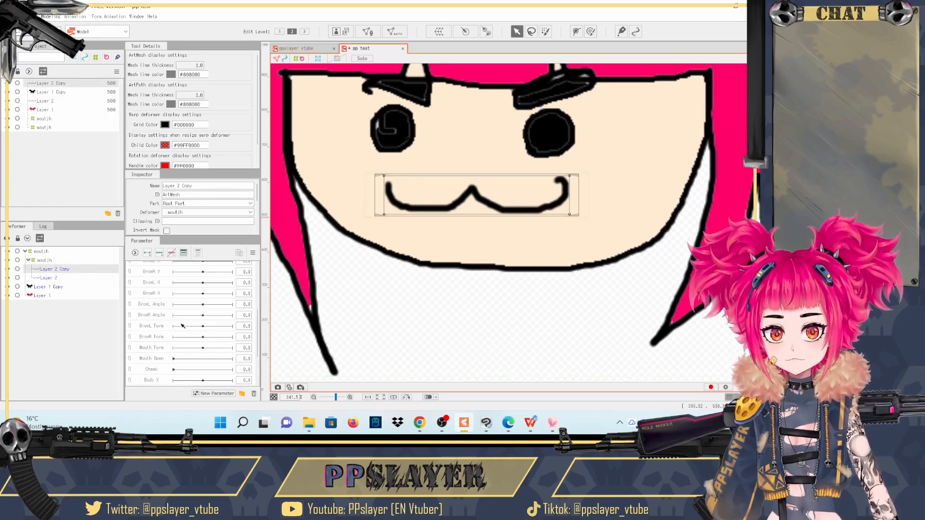
- Regenerate Layer 2's mesh, trying Deformation (Heavy) before applying the Deformation (Little) preset
{"action": "left_click", "coordinate": [47, 278]}
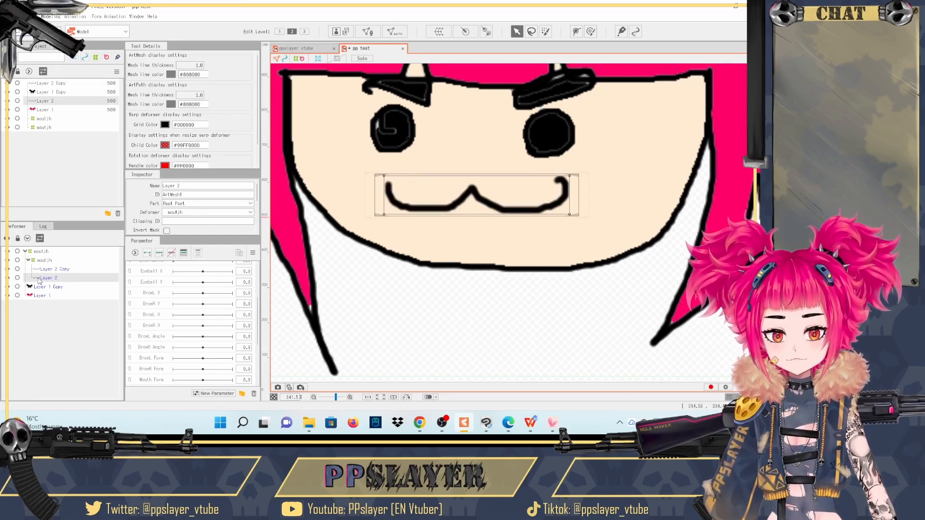
{"action": "left_click", "coordinate": [398, 34]}
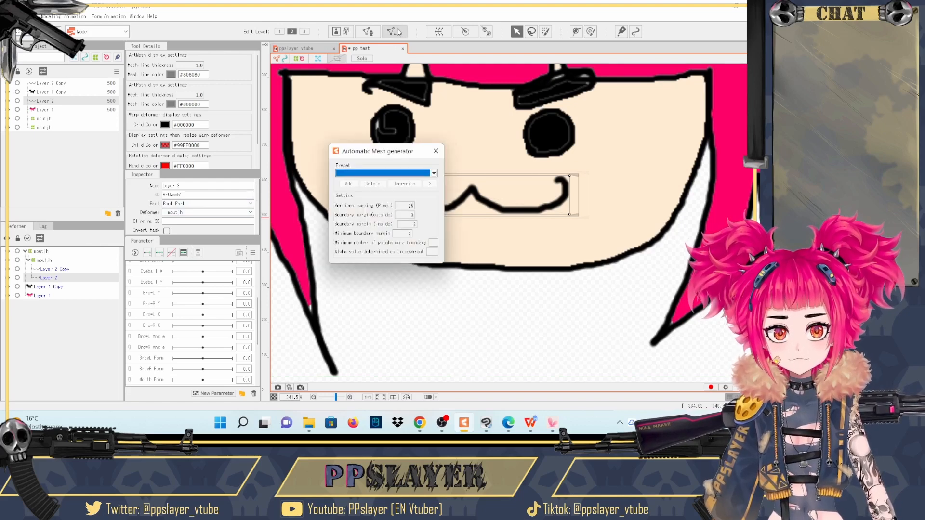
{"action": "left_click", "coordinate": [434, 173]}
{"action": "left_click", "coordinate": [366, 187]}
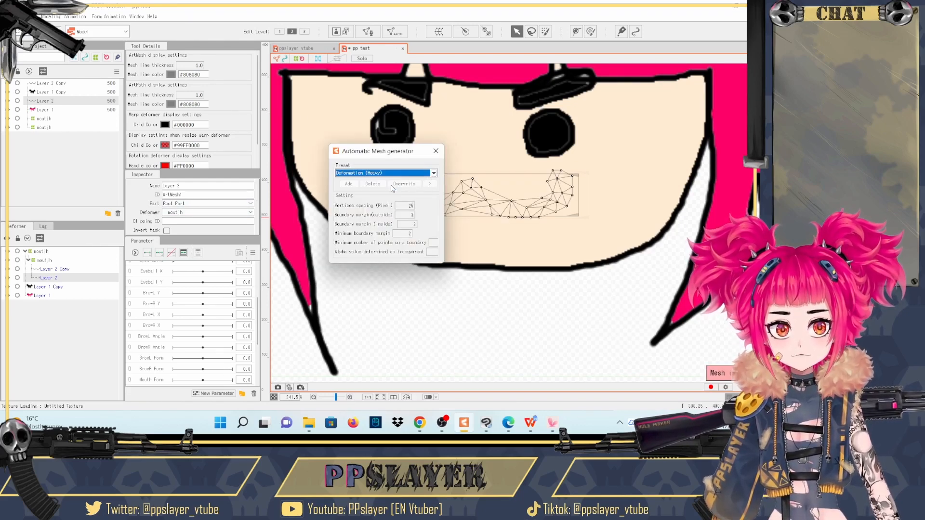
{"action": "left_click", "coordinate": [426, 175]}
{"action": "left_click", "coordinate": [386, 182]}
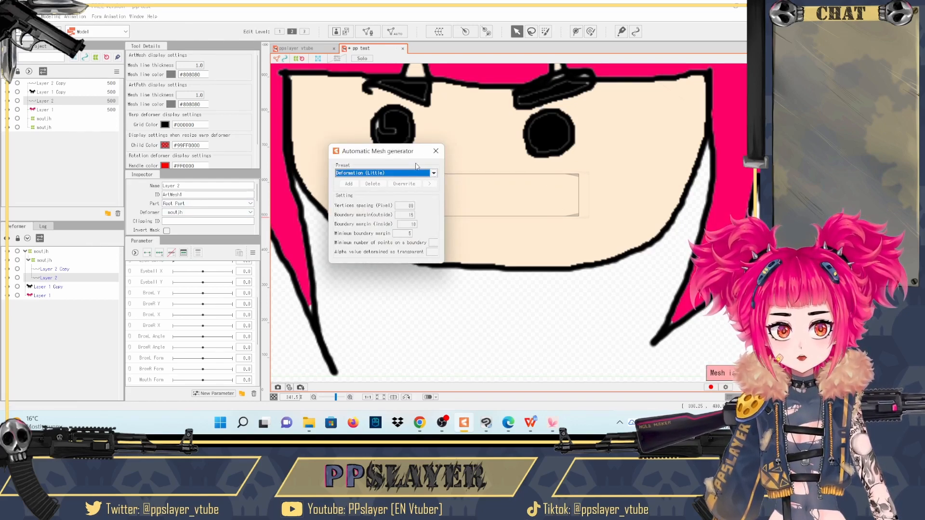
{"action": "left_click", "coordinate": [438, 154]}
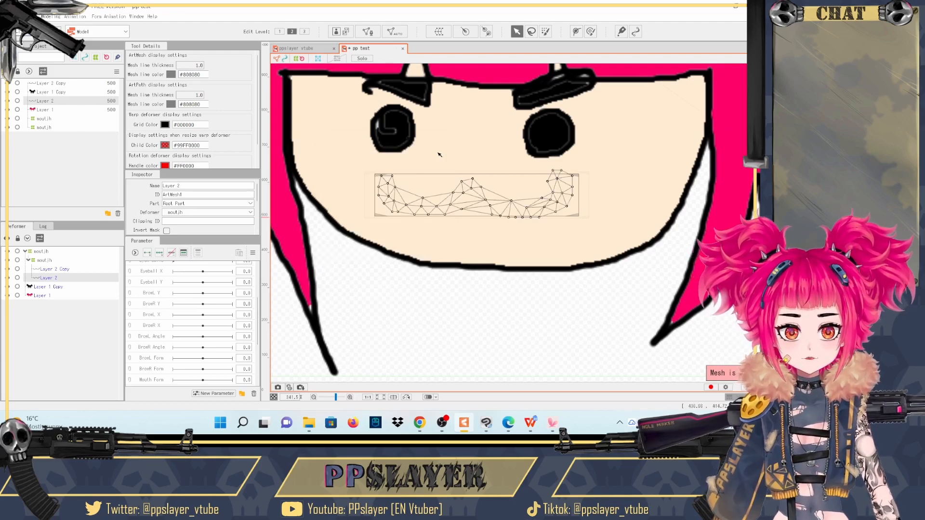
{"action": "left_click", "coordinate": [394, 32]}
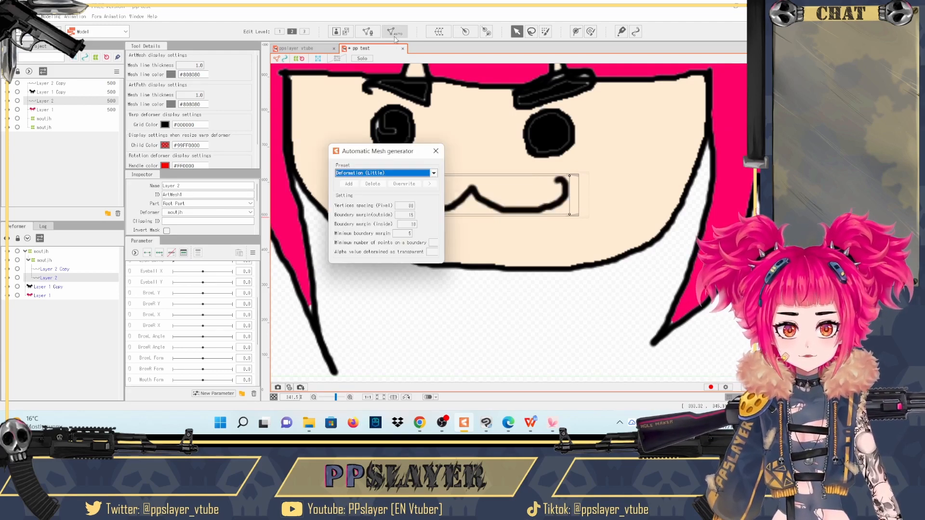
{"action": "left_click", "coordinate": [434, 173]}
{"action": "left_click", "coordinate": [385, 183]}
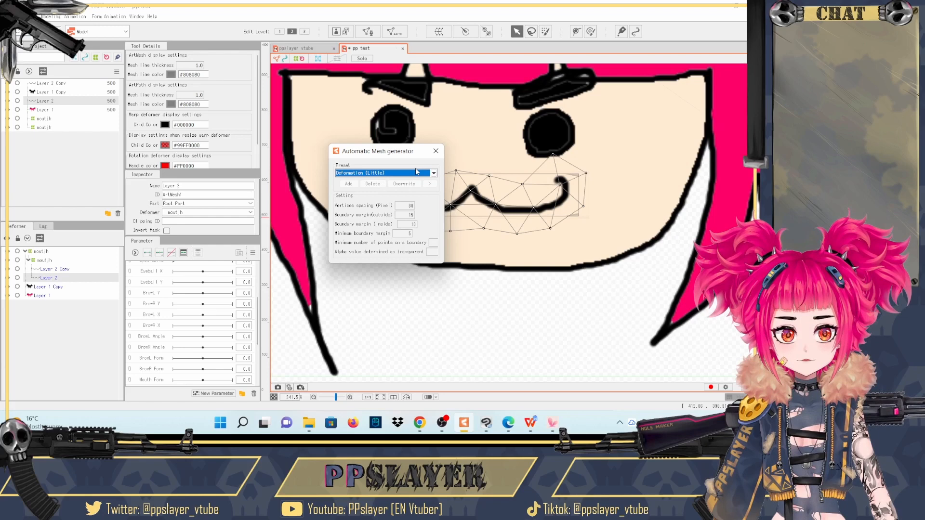
{"action": "left_click", "coordinate": [436, 151]}
- Draw a deform path of seven points along the mouth line of Layer 2
{"action": "left_click", "coordinate": [576, 32]}
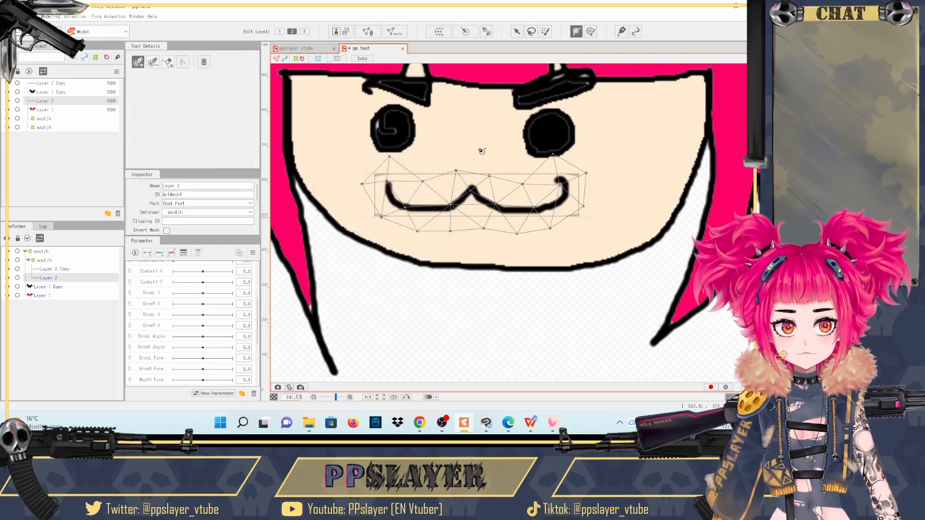
{"action": "left_click", "coordinate": [388, 185]}
{"action": "left_click", "coordinate": [412, 208]}
{"action": "left_click", "coordinate": [445, 208]}
{"action": "left_click", "coordinate": [471, 190]}
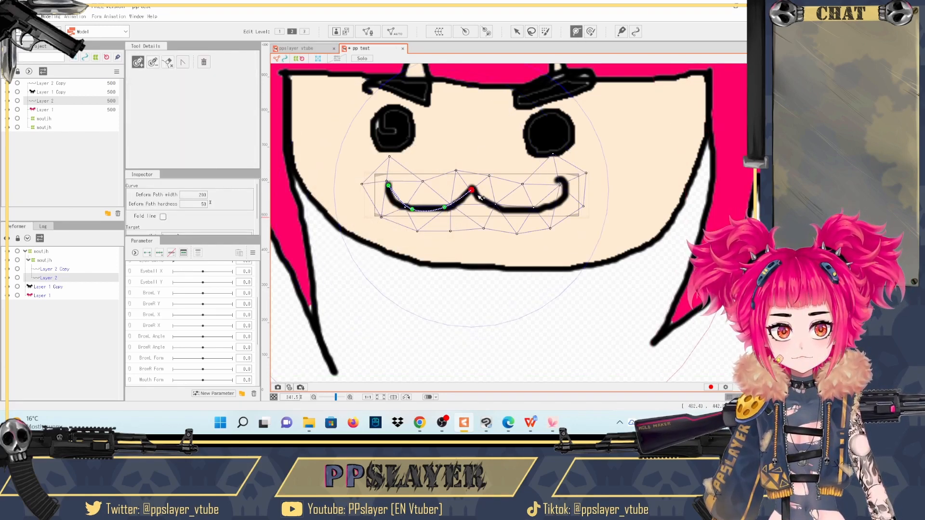
{"action": "left_click", "coordinate": [495, 206]}
{"action": "left_click", "coordinate": [531, 208]}
{"action": "left_click", "coordinate": [561, 201]}
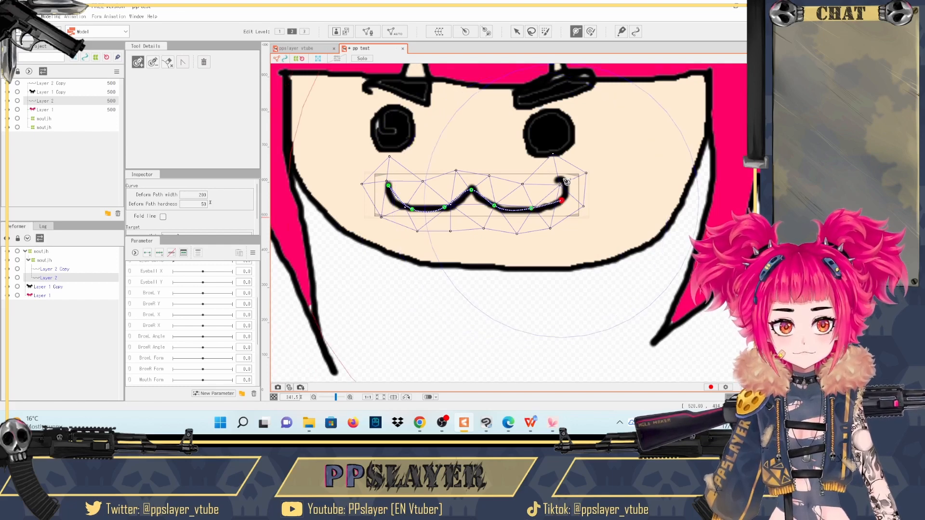
- Undo the path back to its second point and retrace the mouth line with five widely spaced points, ending at the other corner
{"action": "key", "text": "ctrl+z"}
{"action": "key", "text": "ctrl+z"}
{"action": "key", "text": "ctrl+z"}
{"action": "key", "text": "ctrl+z"}
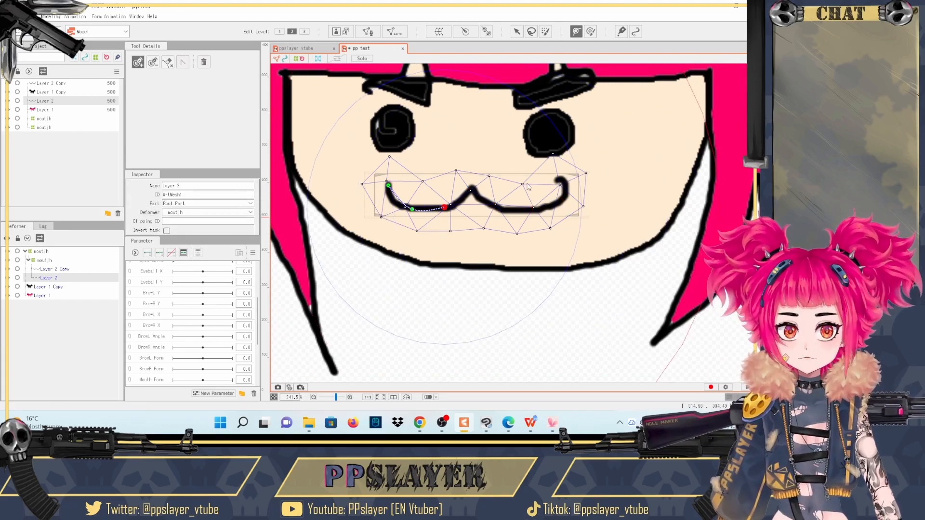
{"action": "key", "text": "ctrl+z"}
{"action": "left_click_drag", "start_coordinate": [415, 209], "coordinate": [440, 211]}
{"action": "left_click", "coordinate": [472, 188]}
{"action": "left_click", "coordinate": [527, 208]}
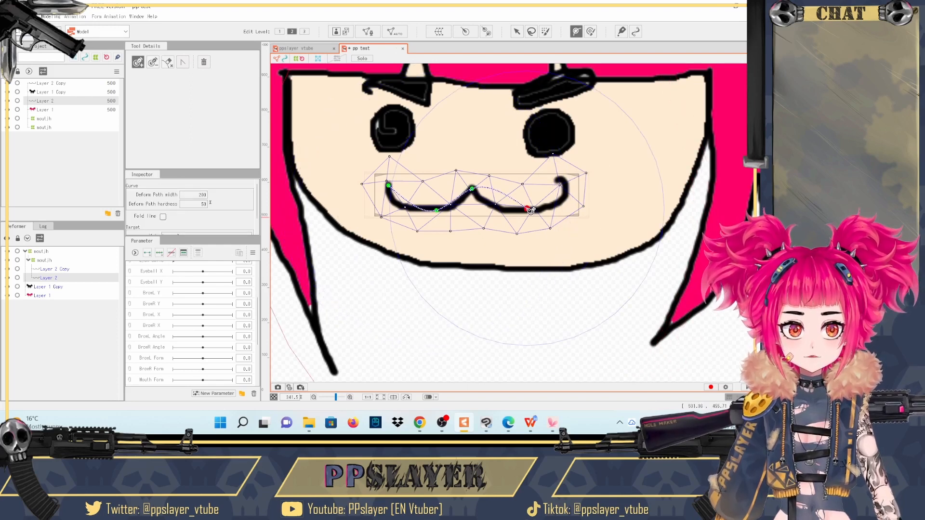
{"action": "left_click", "coordinate": [570, 180]}
{"action": "left_click", "coordinate": [518, 30]}
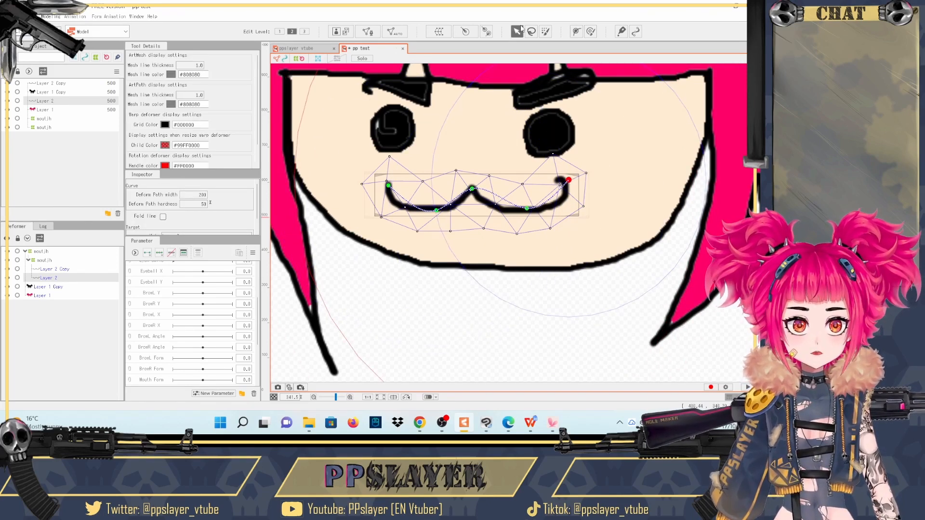
- Add three keys for Layer 2 on the Mouth Form parameter
{"action": "scroll", "coordinate": [160, 328], "scroll_direction": "down", "scroll_amount": 3}
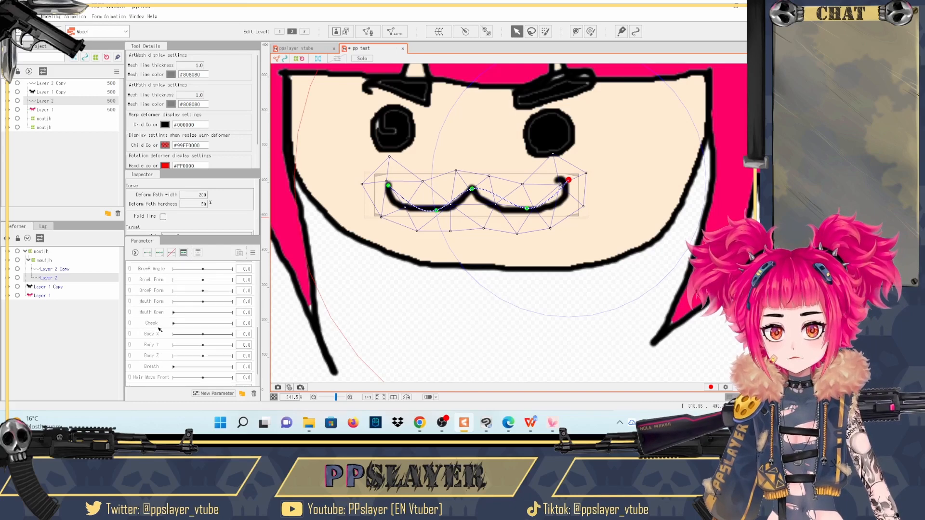
{"action": "scroll", "coordinate": [174, 347], "scroll_direction": "up", "scroll_amount": 5}
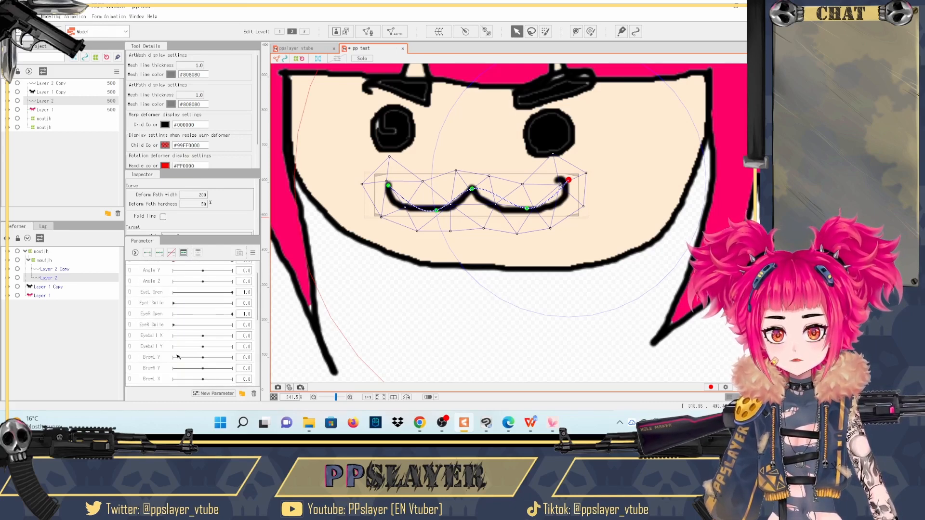
{"action": "scroll", "coordinate": [160, 343], "scroll_direction": "down", "scroll_amount": 2}
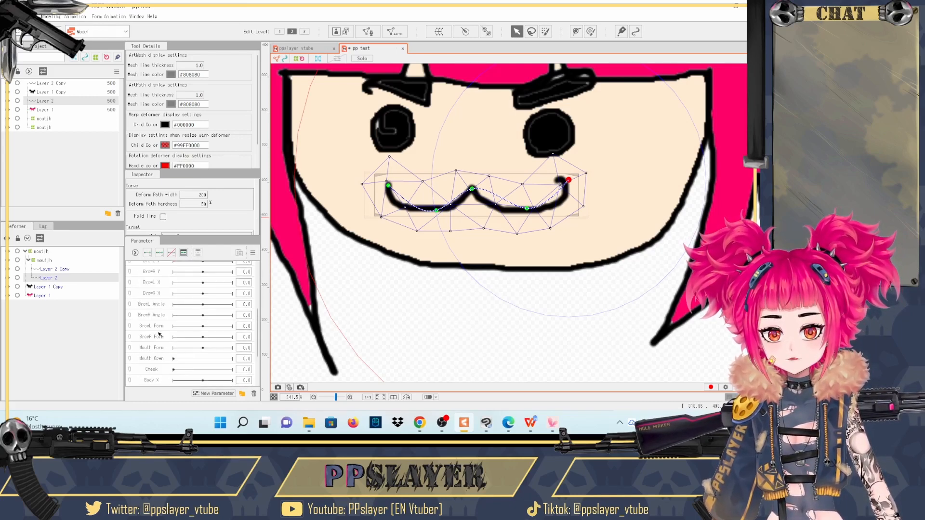
{"action": "scroll", "coordinate": [160, 337], "scroll_direction": "down", "scroll_amount": 2}
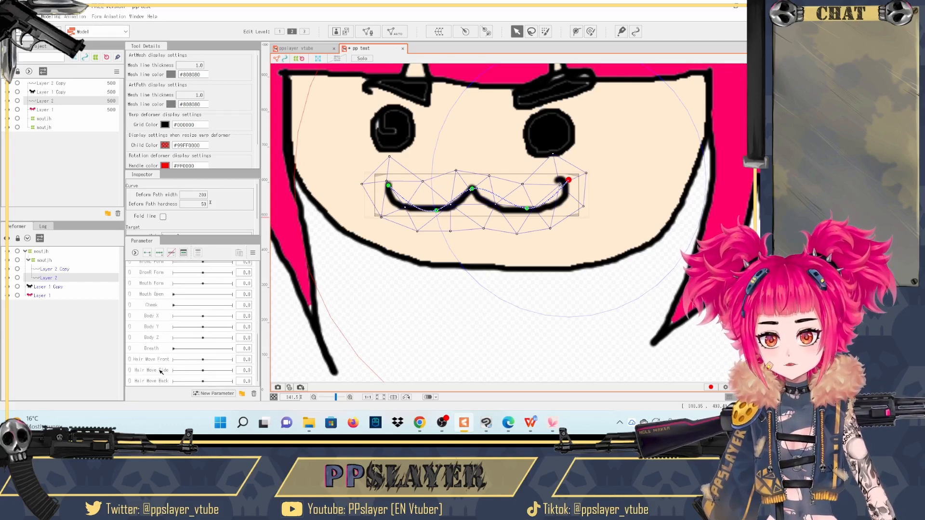
{"action": "scroll", "coordinate": [161, 359], "scroll_direction": "up", "scroll_amount": 2}
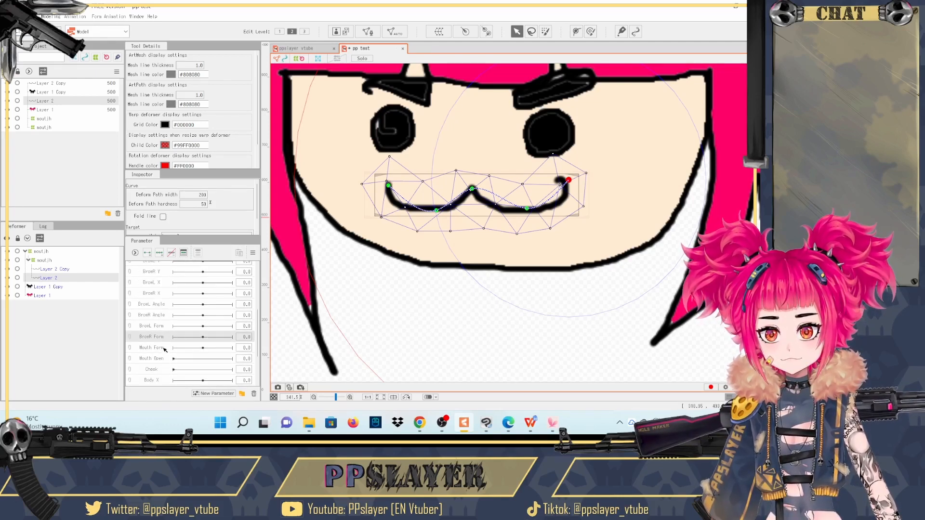
{"action": "left_click", "coordinate": [155, 348]}
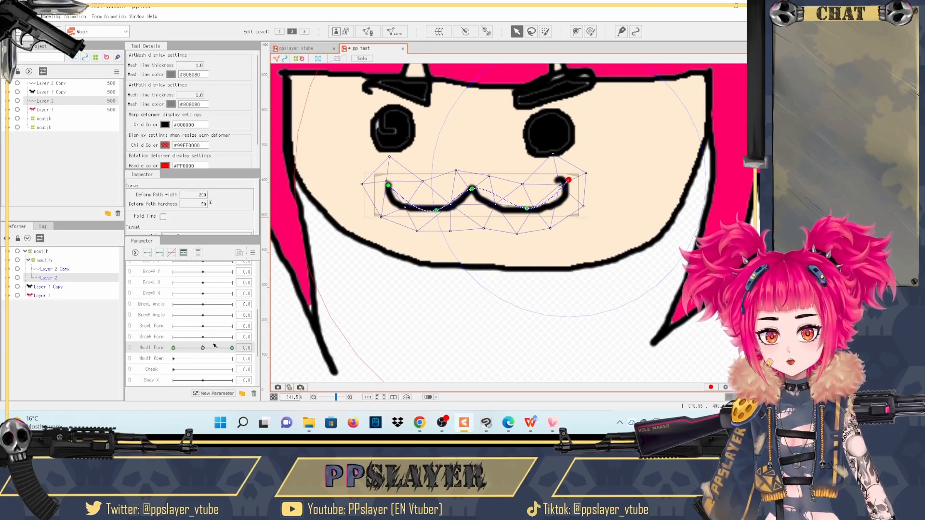
- At Mouth Form 1.0, pull both mouth corners upward and inward with the deform path points
{"action": "left_click", "coordinate": [232, 348]}
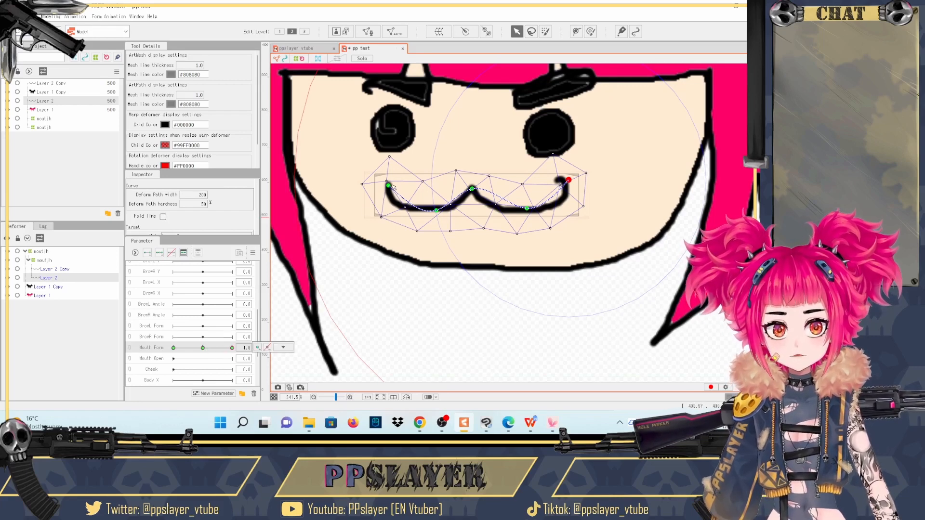
{"action": "left_click_drag", "start_coordinate": [389, 185], "coordinate": [408, 173]}
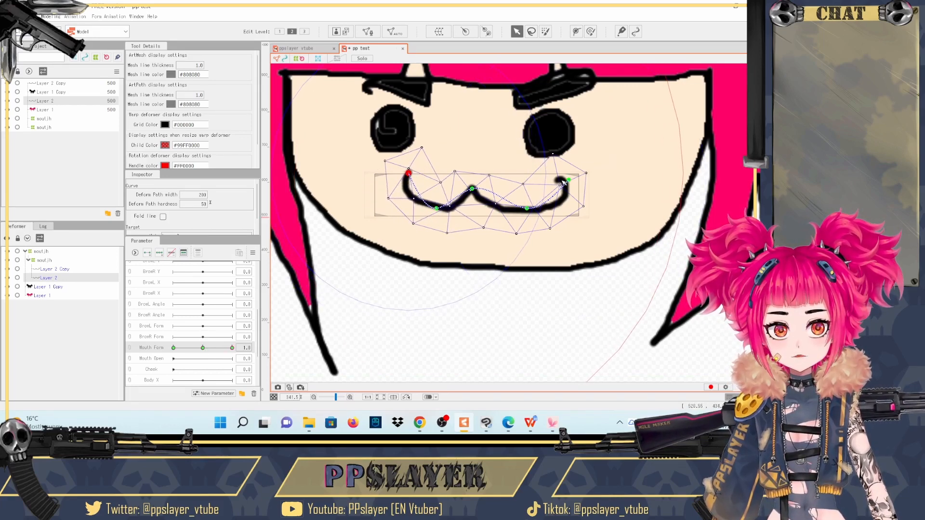
{"action": "left_click_drag", "start_coordinate": [563, 183], "coordinate": [532, 162]}
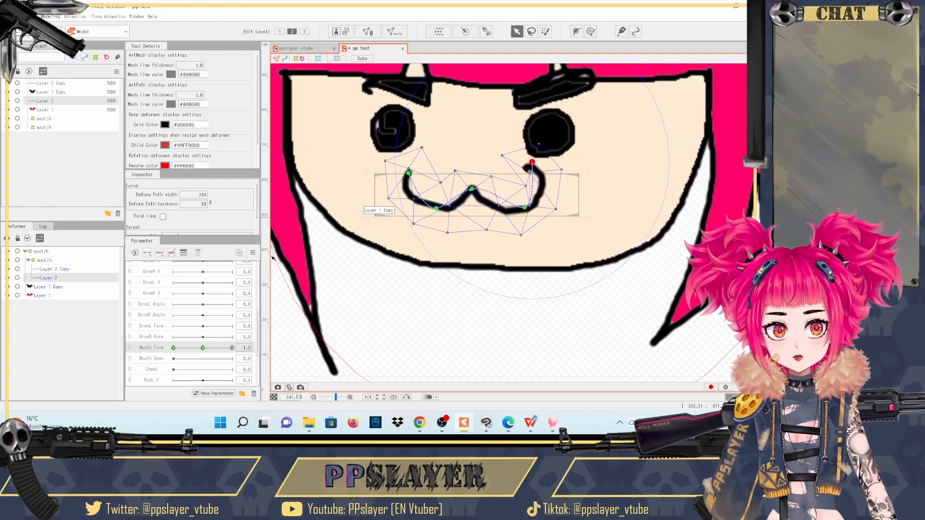
- At Mouth Form -1.0, pull both mouth corners down into a frown with the deform path points
{"action": "left_click", "coordinate": [174, 348]}
{"action": "left_click_drag", "start_coordinate": [388, 186], "coordinate": [389, 218]}
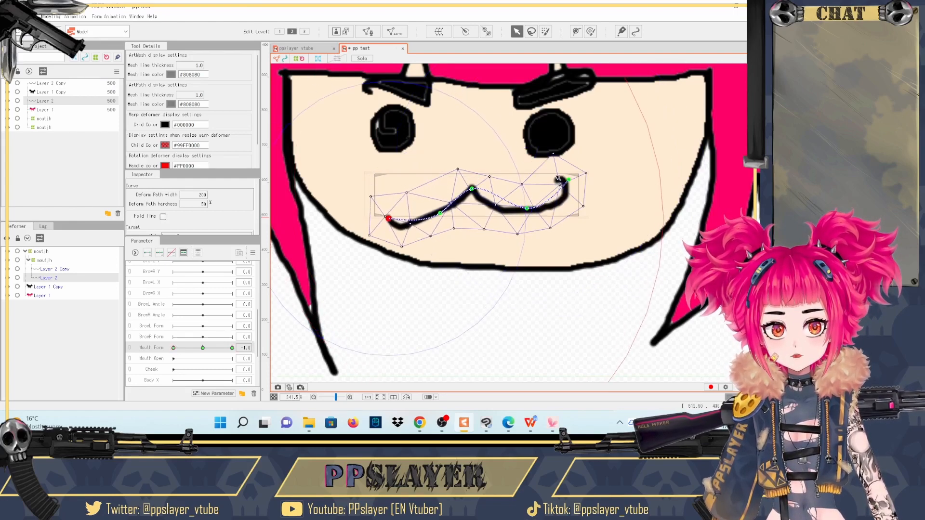
{"action": "left_click_drag", "start_coordinate": [569, 179], "coordinate": [565, 233]}
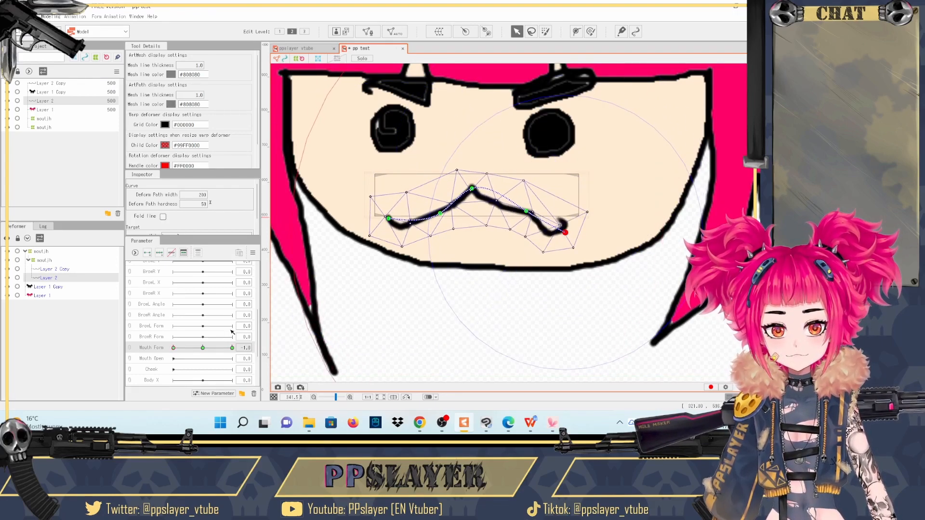
- Compare the Mouth Form keys, and set the transformation parameter to 1.0 to check the mouth on the transformed face
{"action": "left_click", "coordinate": [233, 347]}
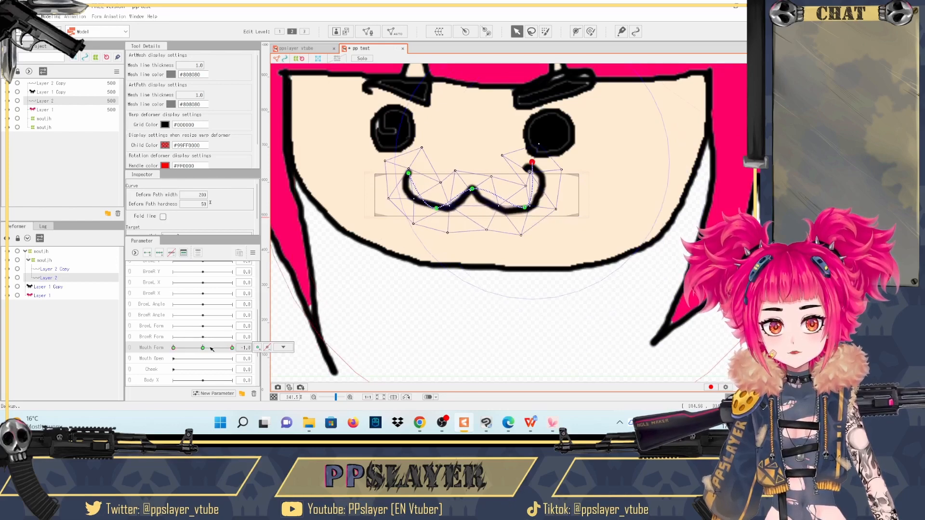
{"action": "left_click", "coordinate": [205, 349]}
{"action": "scroll", "coordinate": [201, 338], "scroll_direction": "up", "scroll_amount": 5}
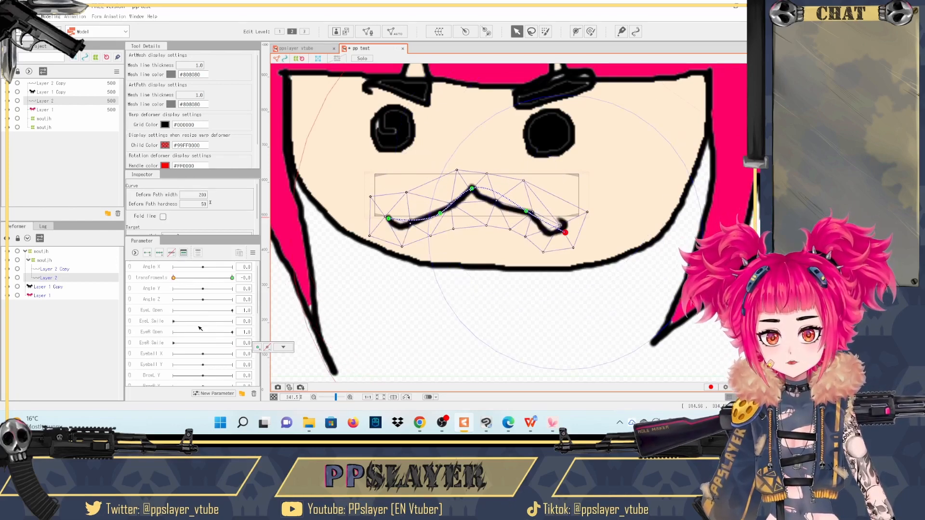
{"action": "left_click_drag", "start_coordinate": [175, 279], "coordinate": [234, 280]}
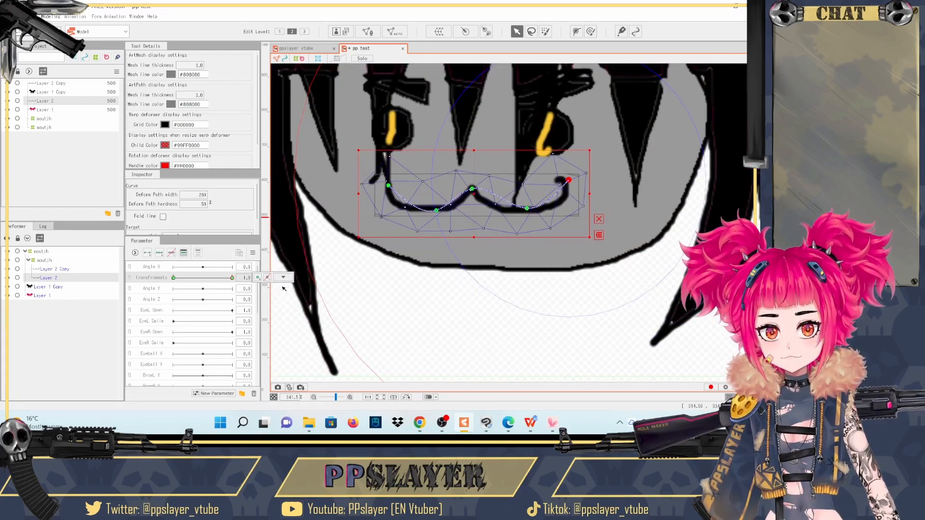
- Check the Mouth Form -1.0 key on the transformed face, and return Mouth Form to its 0.0 key
{"action": "scroll", "coordinate": [195, 351], "scroll_direction": "down", "scroll_amount": 5}
{"action": "left_click", "coordinate": [212, 302]}
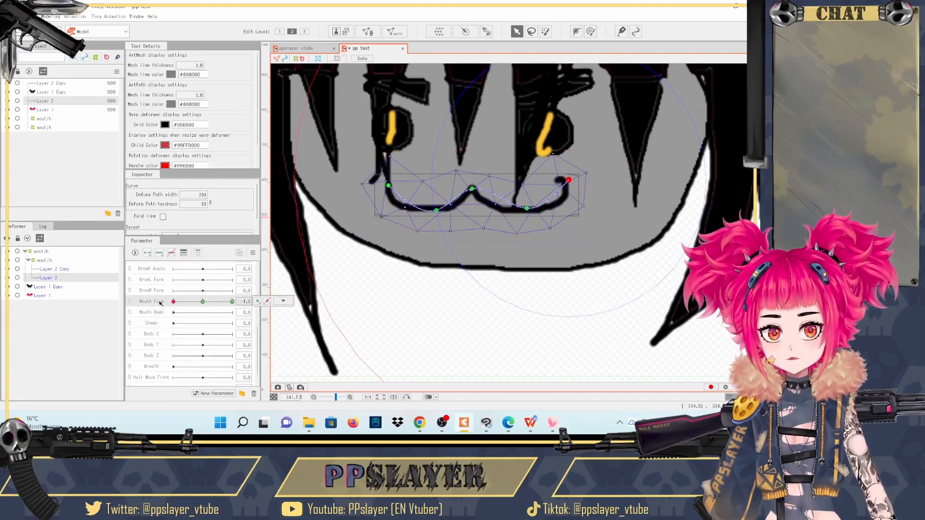
{"action": "left_click", "coordinate": [201, 302]}
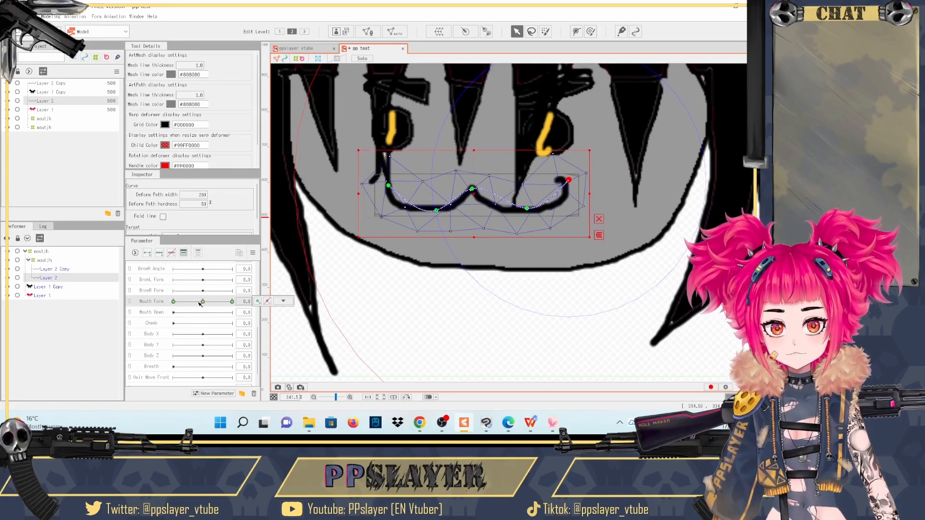
{"action": "scroll", "coordinate": [198, 330], "scroll_direction": "up", "scroll_amount": 5}
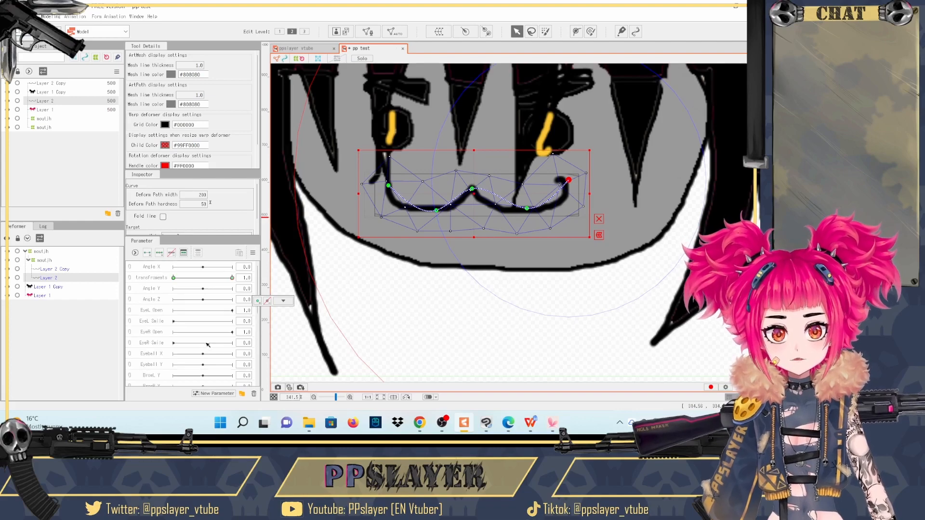
- Open the mouth lines Layer 2 and Layer 2 Copy together for mesh editing and erase their existing mesh
{"action": "left_click", "coordinate": [49, 269]}
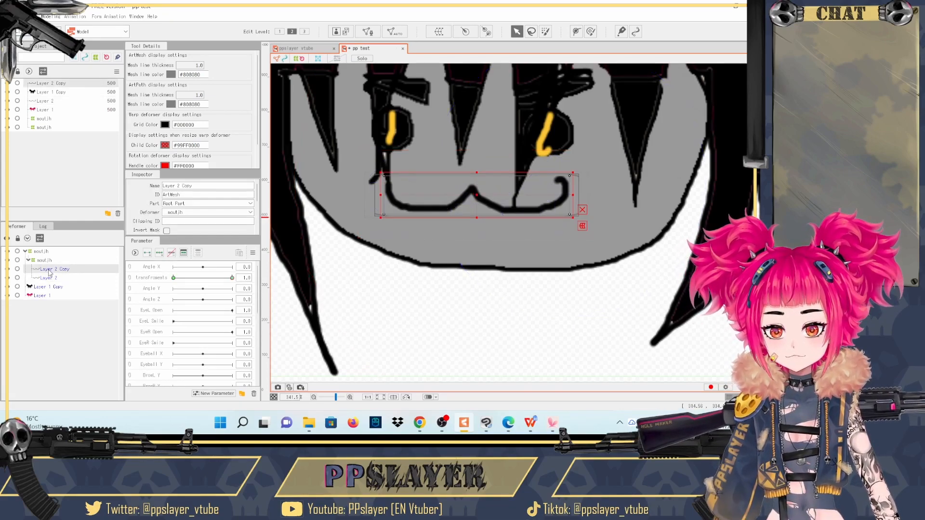
{"action": "left_click", "coordinate": [55, 279], "text": "ctrl"}
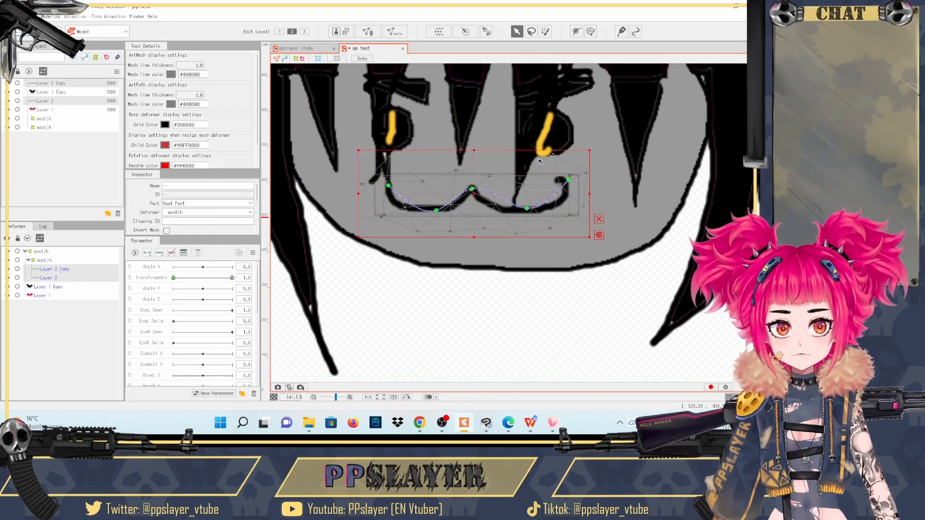
{"action": "scroll", "coordinate": [541, 162], "scroll_direction": "up", "scroll_amount": 2}
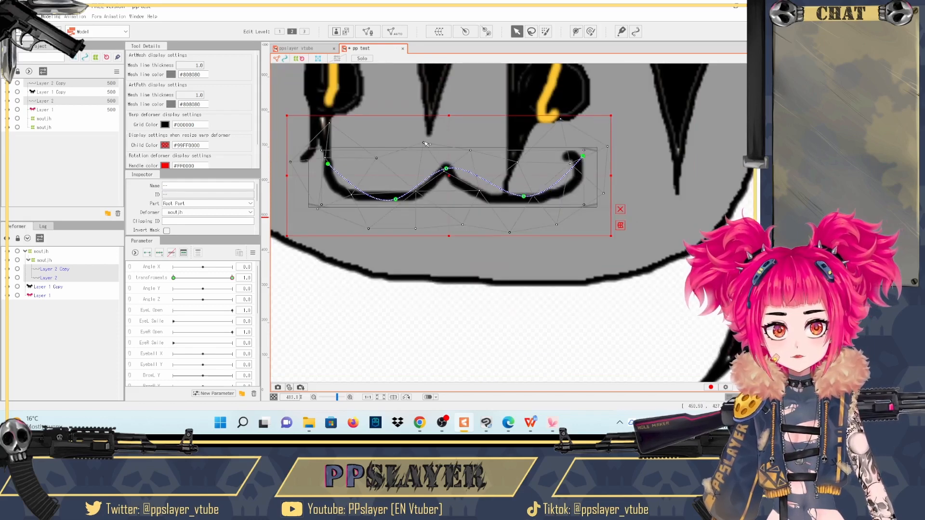
{"action": "double_click", "coordinate": [426, 144]}
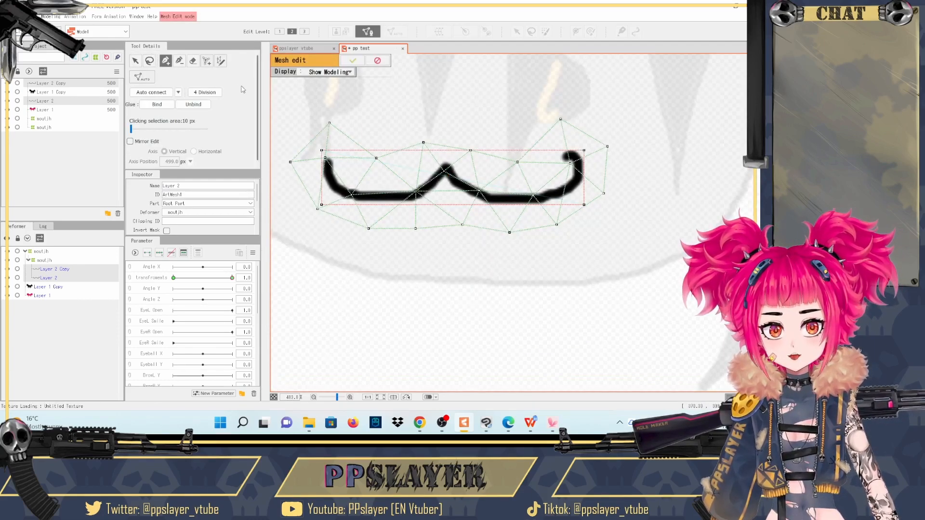
{"action": "left_click", "coordinate": [193, 61]}
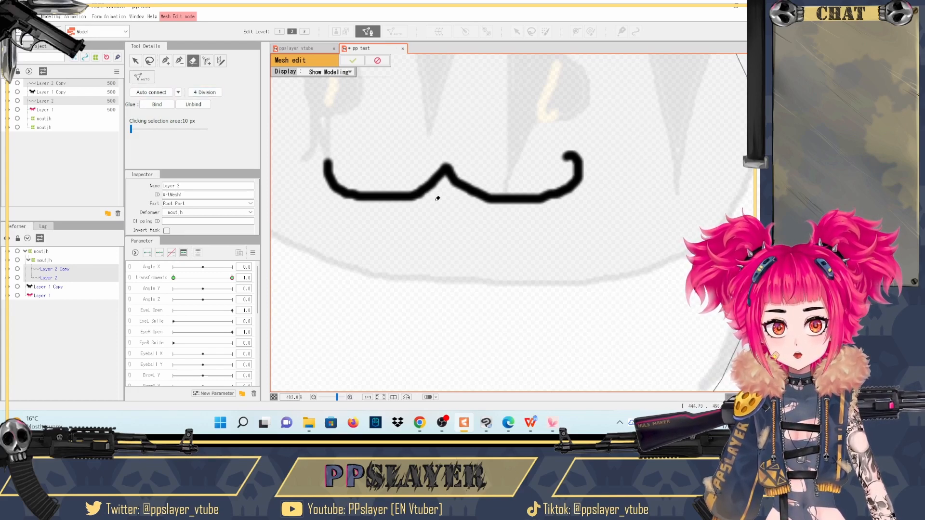
- Draw a closed outline of mesh vertices closely around the whole mouth line, following both curled ends and the middle peak
{"action": "left_click", "coordinate": [165, 61]}
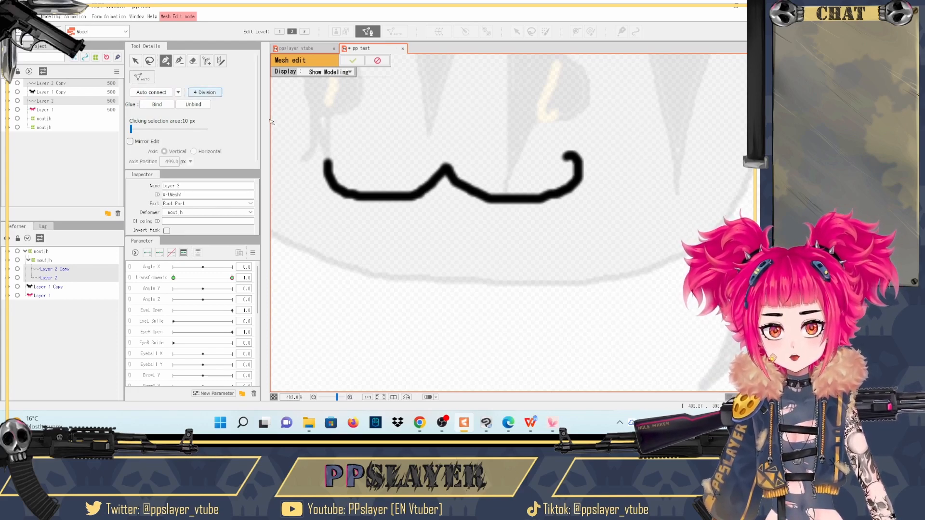
{"action": "left_click", "coordinate": [316, 149]}
{"action": "left_click", "coordinate": [344, 157]}
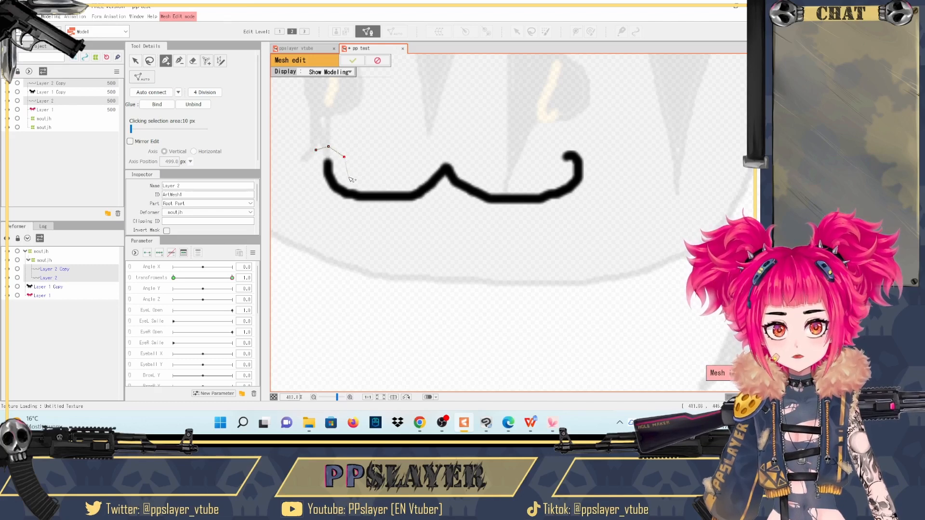
{"action": "left_click", "coordinate": [349, 177]}
{"action": "left_click", "coordinate": [384, 181]}
{"action": "left_click", "coordinate": [439, 151]}
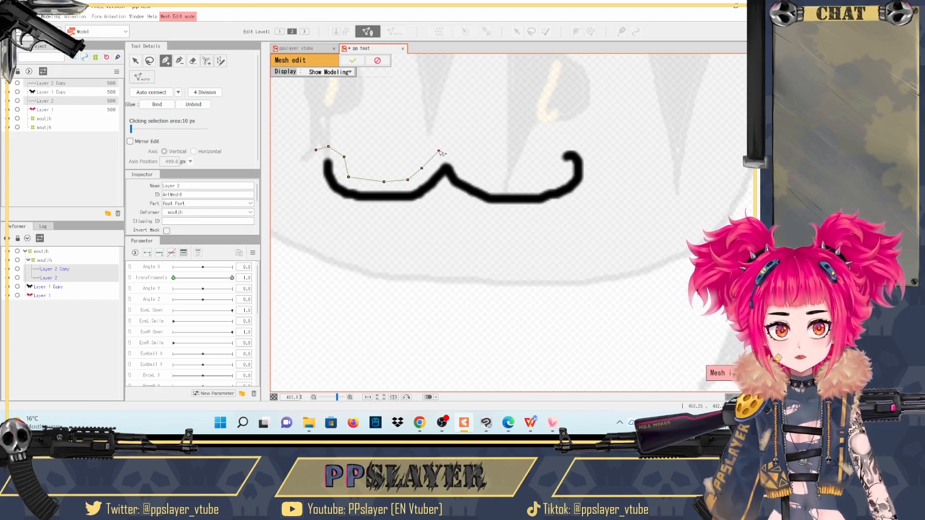
{"action": "left_click", "coordinate": [462, 154]}
{"action": "left_click", "coordinate": [489, 183]}
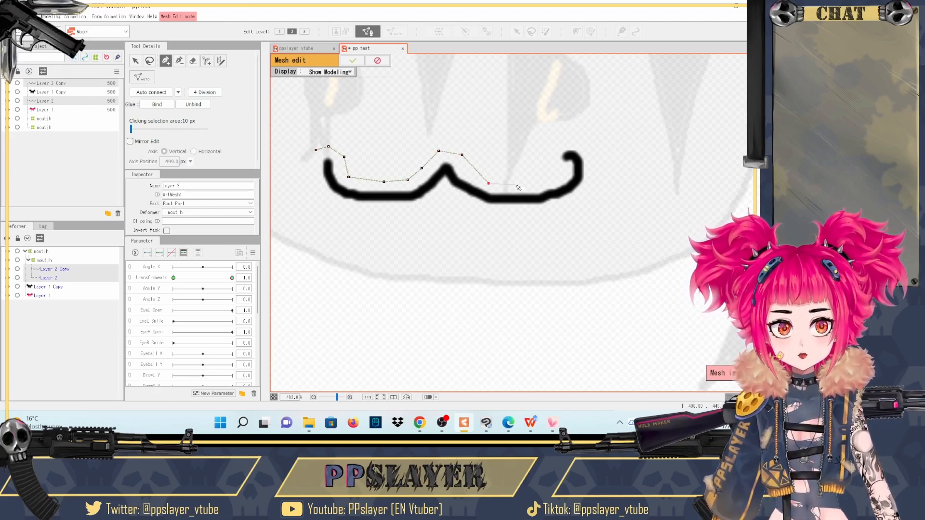
{"action": "left_click", "coordinate": [516, 186]}
{"action": "left_click", "coordinate": [546, 181]}
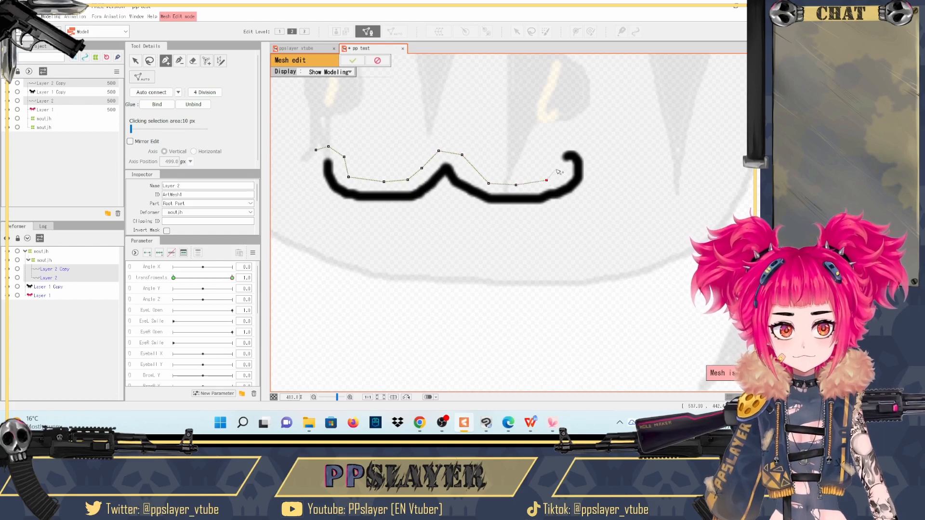
{"action": "left_click", "coordinate": [566, 145]}
{"action": "left_click", "coordinate": [589, 151]}
{"action": "left_click", "coordinate": [591, 186]}
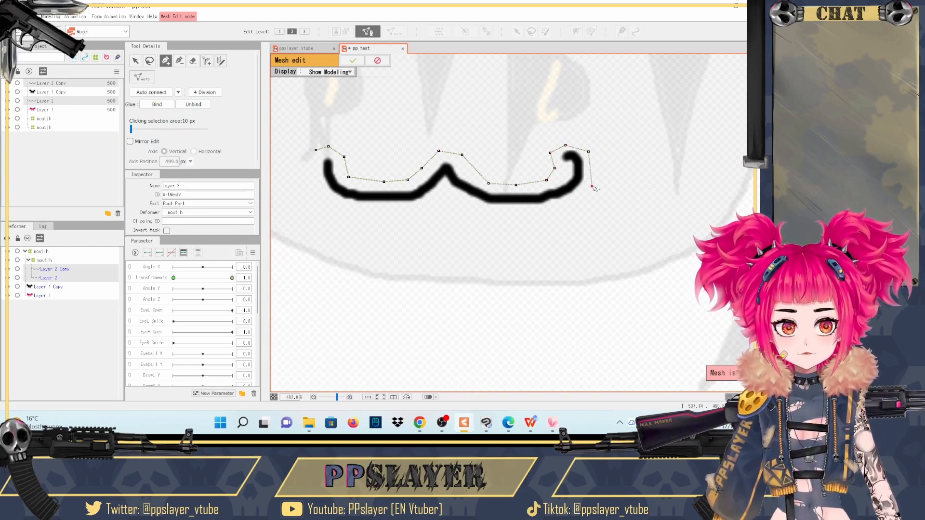
{"action": "left_click", "coordinate": [544, 218]}
{"action": "left_click", "coordinate": [495, 218]}
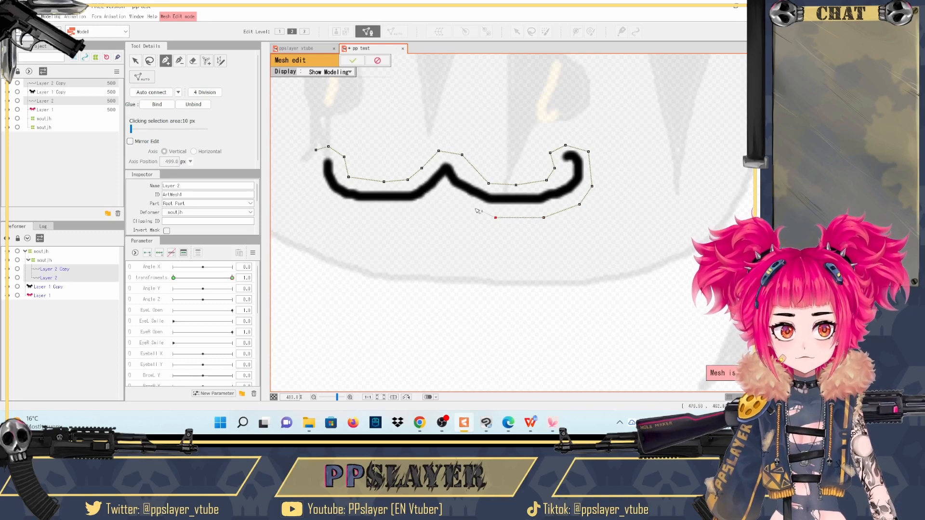
{"action": "left_click", "coordinate": [462, 209]}
{"action": "left_click", "coordinate": [432, 205]}
{"action": "left_click", "coordinate": [410, 214]}
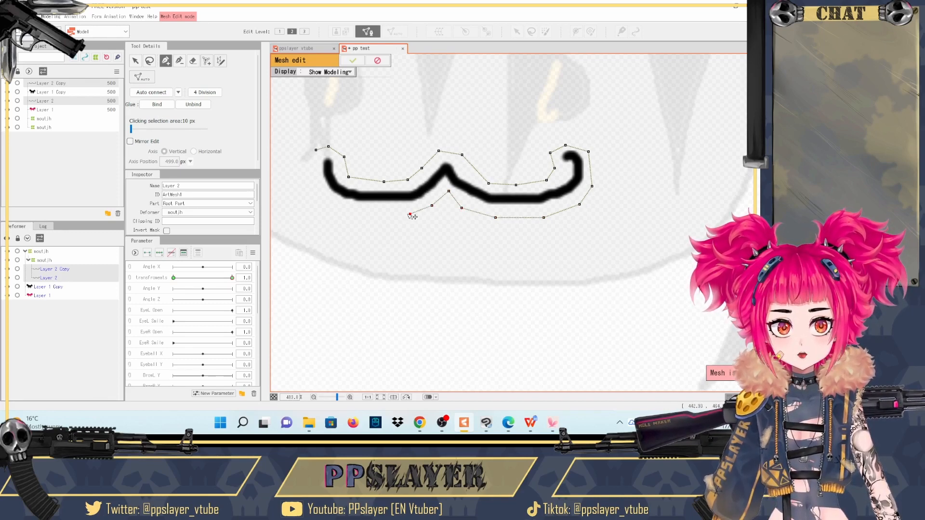
{"action": "left_click", "coordinate": [365, 213]}
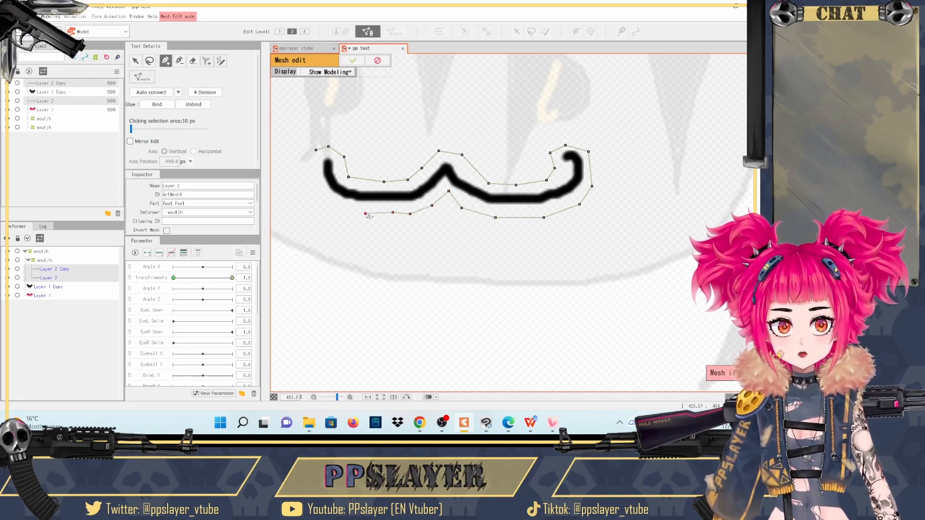
{"action": "left_click", "coordinate": [321, 197]}
{"action": "left_click", "coordinate": [314, 177]}
{"action": "left_click", "coordinate": [316, 150]}
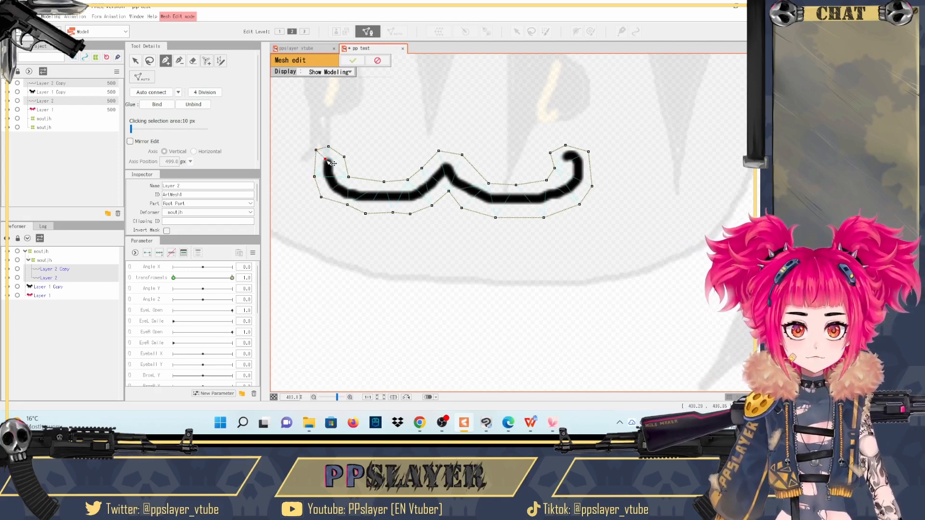
- Add a row of mesh vertices along the centre of the mouth stroke, from one end to the other
{"action": "left_click", "coordinate": [342, 189]}
{"action": "left_click", "coordinate": [367, 196]}
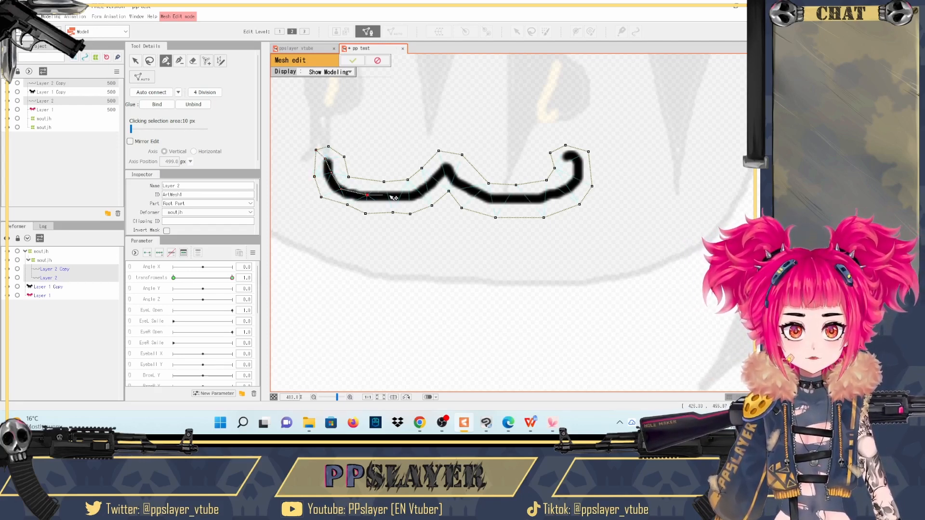
{"action": "left_click", "coordinate": [413, 194]}
{"action": "left_click", "coordinate": [431, 183]}
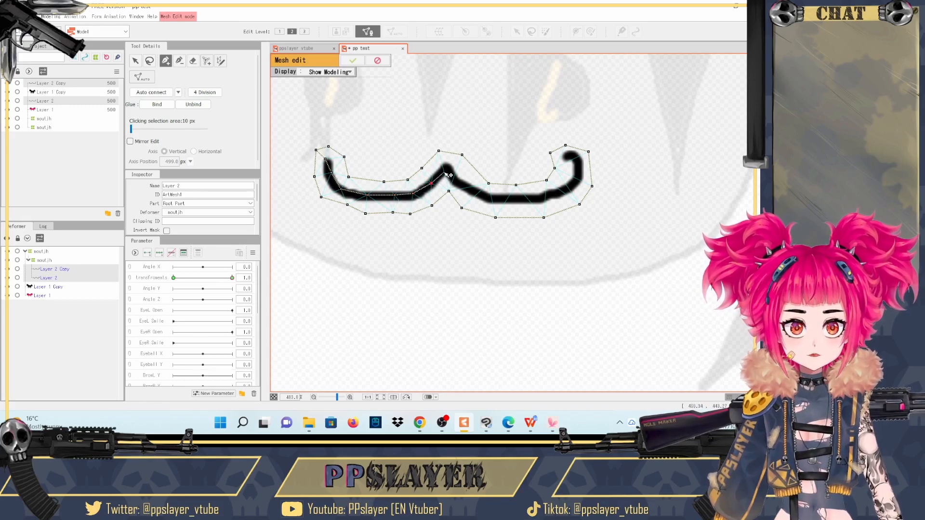
{"action": "left_click", "coordinate": [444, 170]}
{"action": "left_click", "coordinate": [470, 189]}
{"action": "left_click", "coordinate": [502, 197]}
{"action": "left_click", "coordinate": [542, 195]}
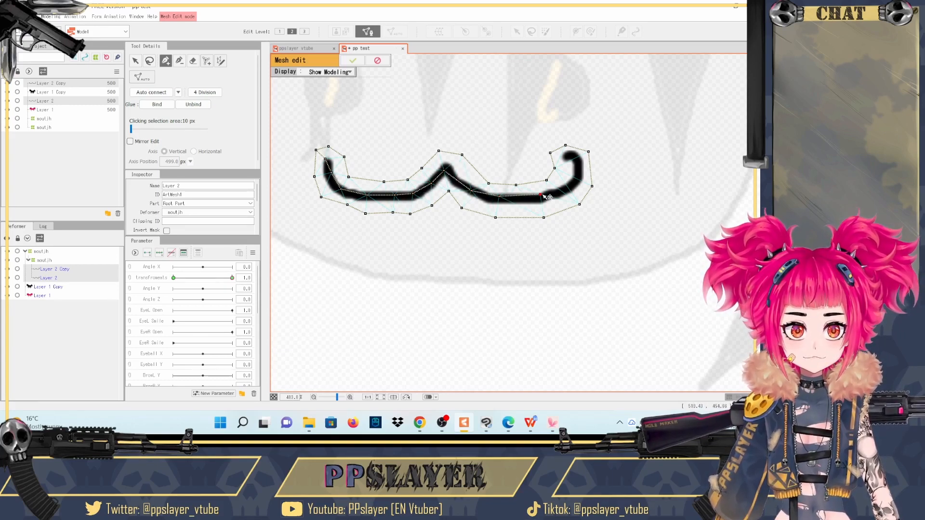
{"action": "left_click", "coordinate": [565, 186]}
{"action": "left_click", "coordinate": [577, 170]}
- Auto connect the mouth's mesh vertices and apply the mesh edit
{"action": "scroll", "coordinate": [566, 187], "scroll_direction": "up", "scroll_amount": 5}
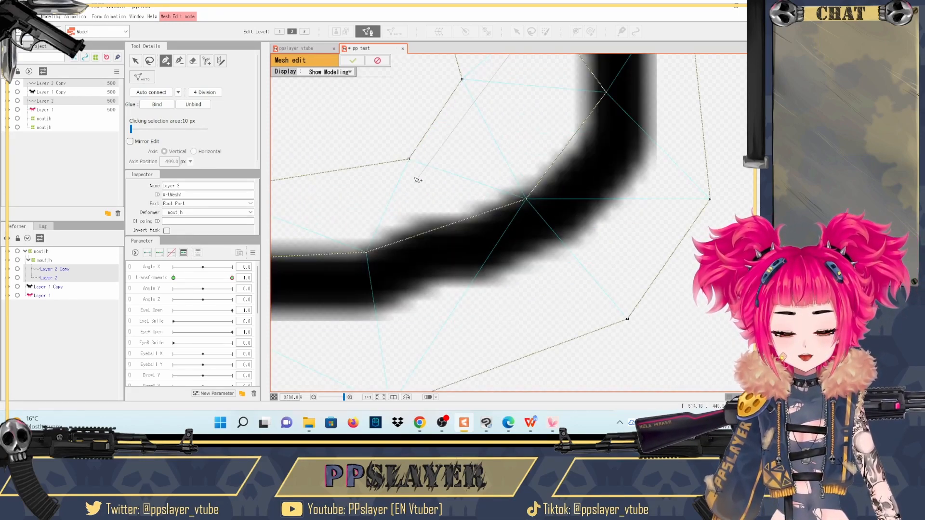
{"action": "scroll", "coordinate": [465, 193], "scroll_direction": "down", "scroll_amount": 6}
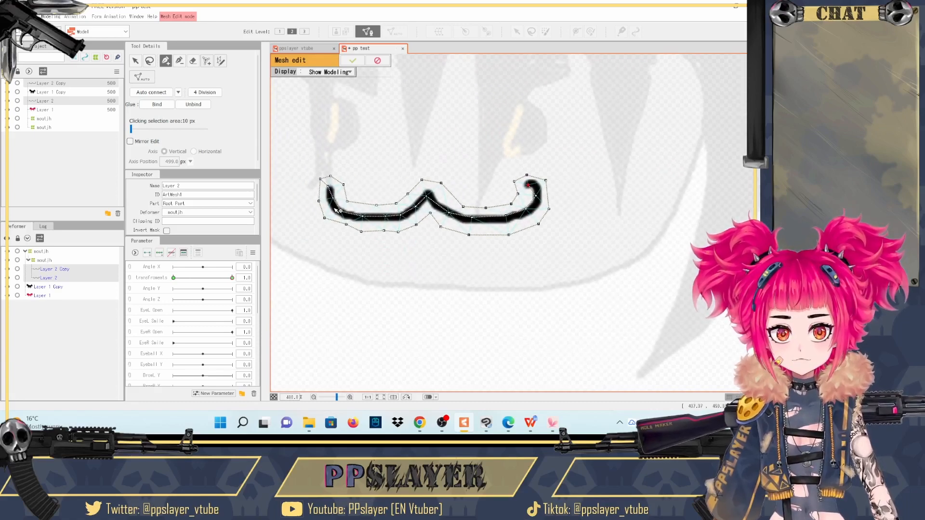
{"action": "left_click", "coordinate": [151, 92]}
{"action": "left_click", "coordinate": [355, 60]}
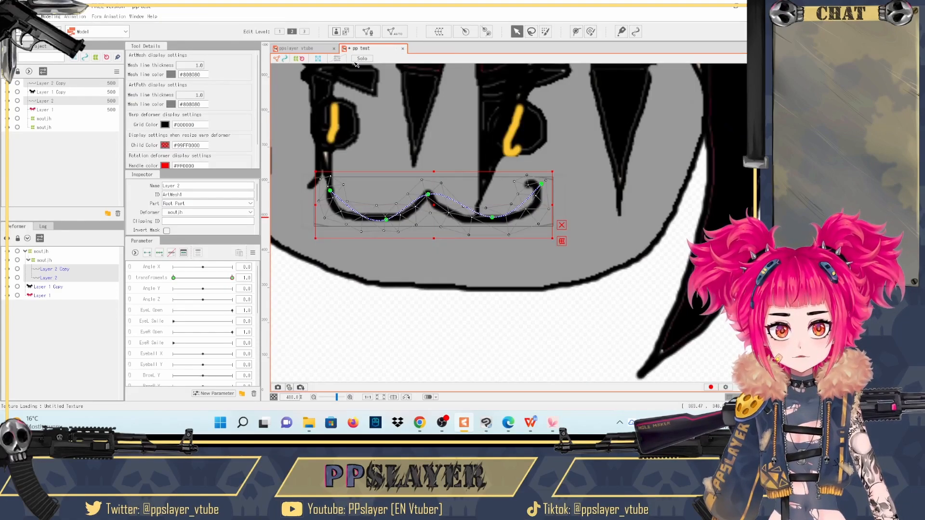
- Try to bind the two mouth meshes with glue without selecting any vertices
{"action": "double_click", "coordinate": [378, 208]}
{"action": "left_click", "coordinate": [169, 106]}
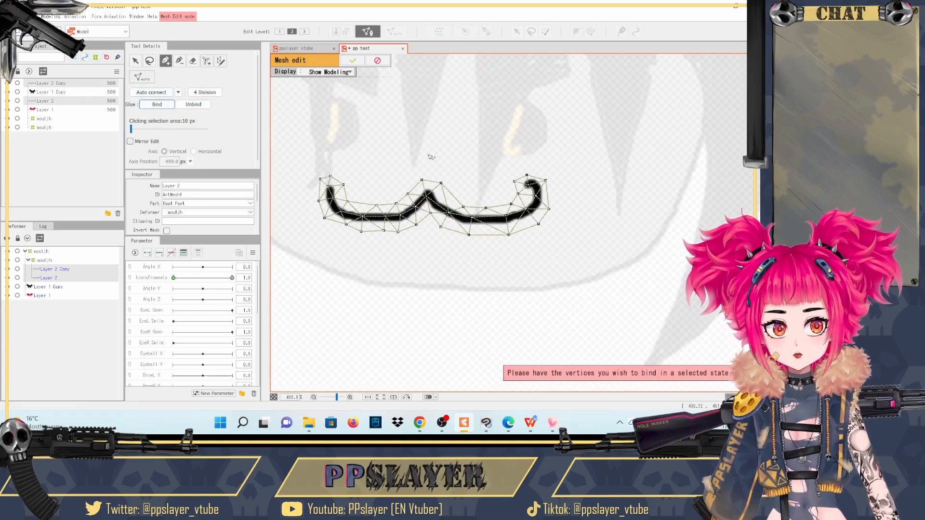
{"action": "left_click", "coordinate": [353, 60]}
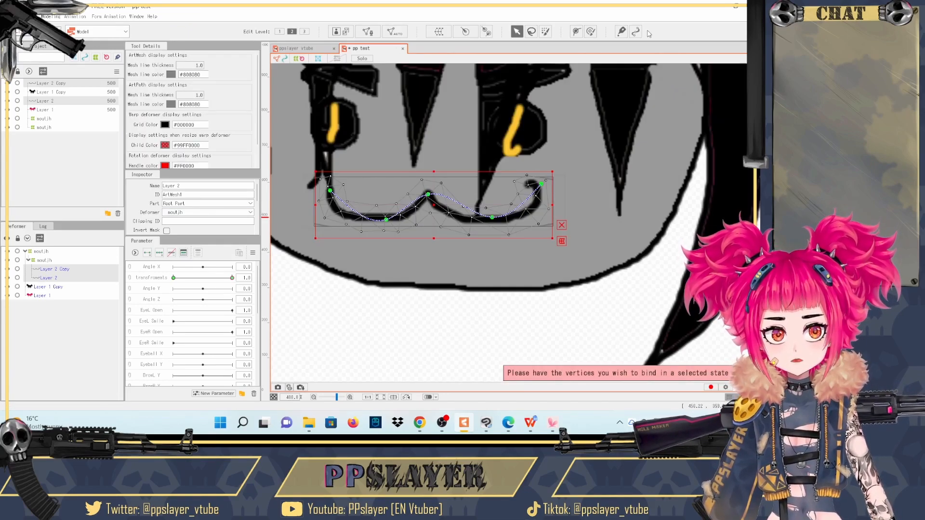
- Activate the Glue tool, dismiss its introductory notice and choose the second weight brush mode
{"action": "left_click", "coordinate": [622, 33]}
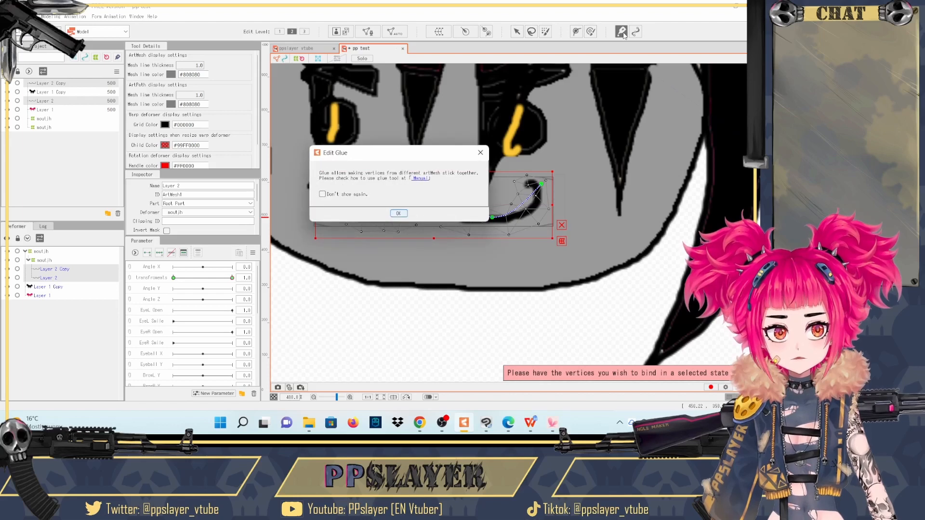
{"action": "left_click", "coordinate": [399, 213]}
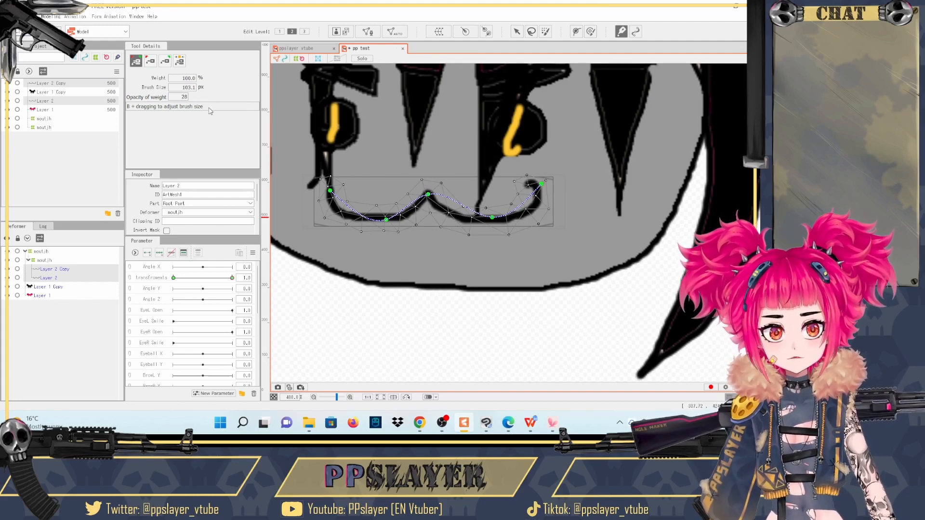
{"action": "left_click", "coordinate": [151, 61]}
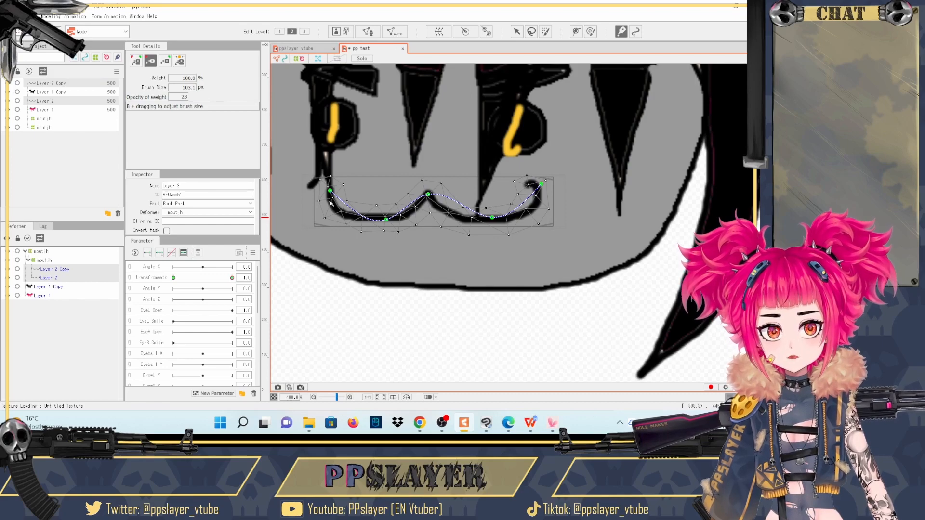
- In mesh editing, lasso all the mouth vertices, bind Layer 2 and Layer 2 Copy with glue, and apply the edit
{"action": "scroll", "coordinate": [331, 203], "scroll_direction": "up", "scroll_amount": 2}
{"action": "key", "text": "ctrl+e"}
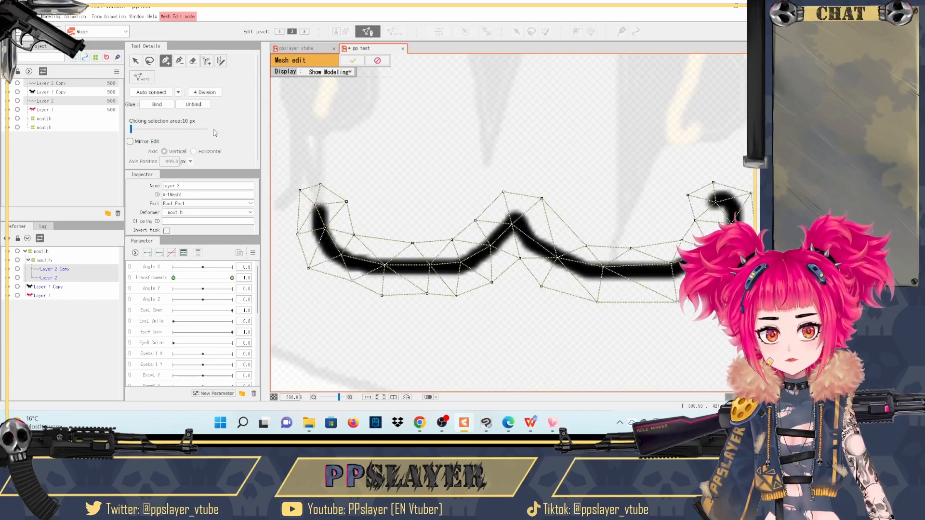
{"action": "left_click", "coordinate": [165, 105]}
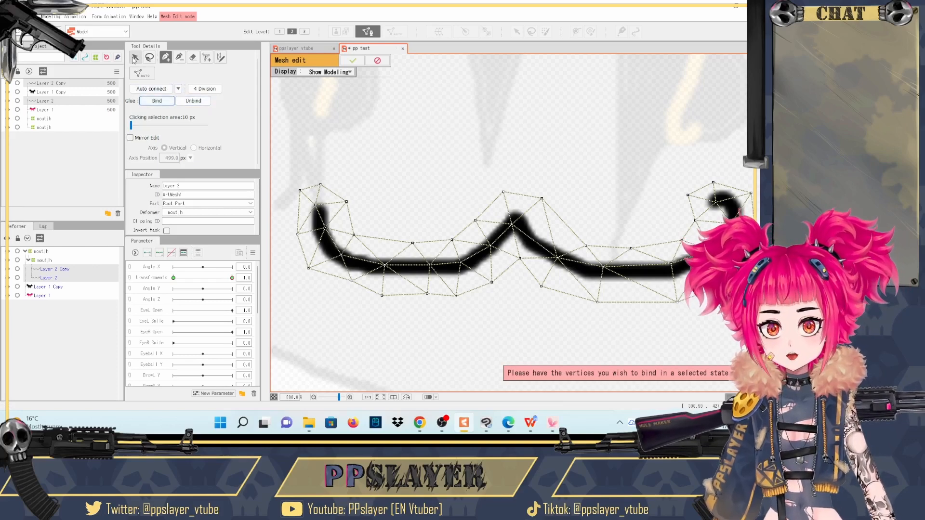
{"action": "left_click", "coordinate": [149, 60]}
{"action": "mouse_move", "coordinate": [318, 304]}
{"action": "left_mouse_down"}
{"action": "mouse_move", "coordinate": [657, 341]}
{"action": "mouse_move", "coordinate": [733, 150]}
{"action": "mouse_move", "coordinate": [319, 120]}
{"action": "left_mouse_up"}
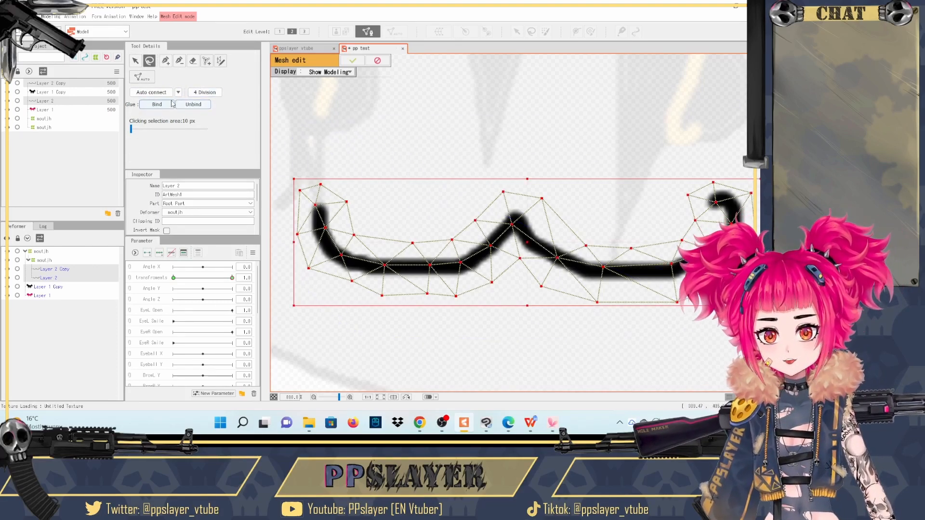
{"action": "left_click", "coordinate": [157, 104]}
{"action": "scroll", "coordinate": [385, 82], "scroll_direction": "down", "scroll_amount": 2}
{"action": "left_click", "coordinate": [353, 60]}
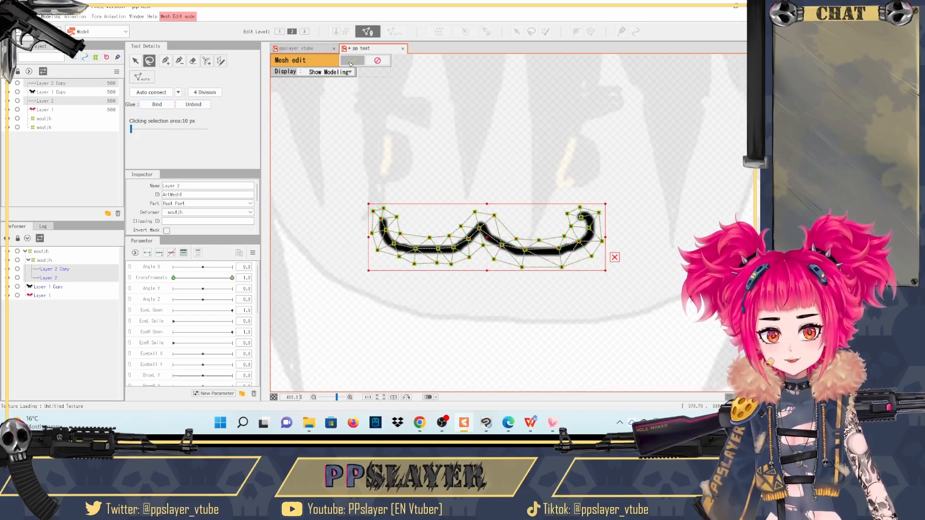
- Select the glue between the two mouth layers and paint its weights fully to the green side across the whole mouth
{"action": "scroll", "coordinate": [465, 147], "scroll_direction": "up", "scroll_amount": 1}
{"action": "left_click", "coordinate": [304, 240]}
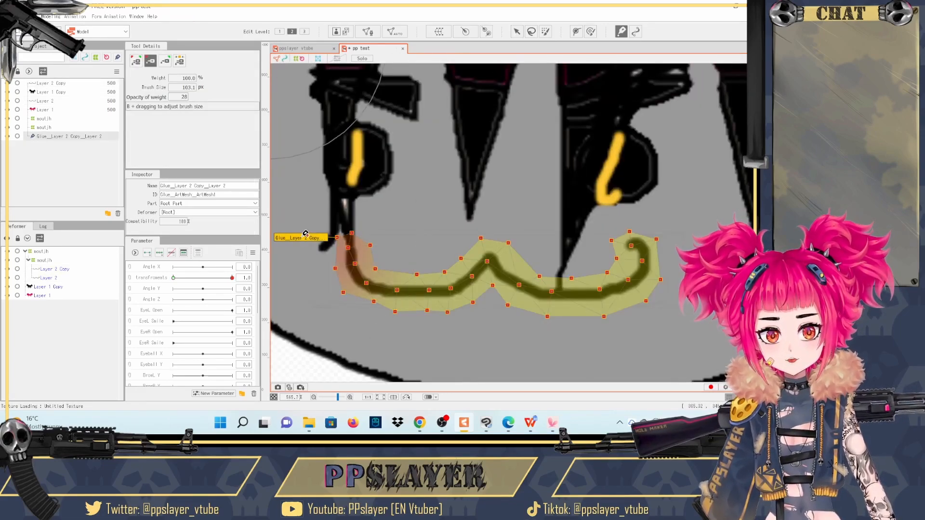
{"action": "left_click", "coordinate": [180, 61]}
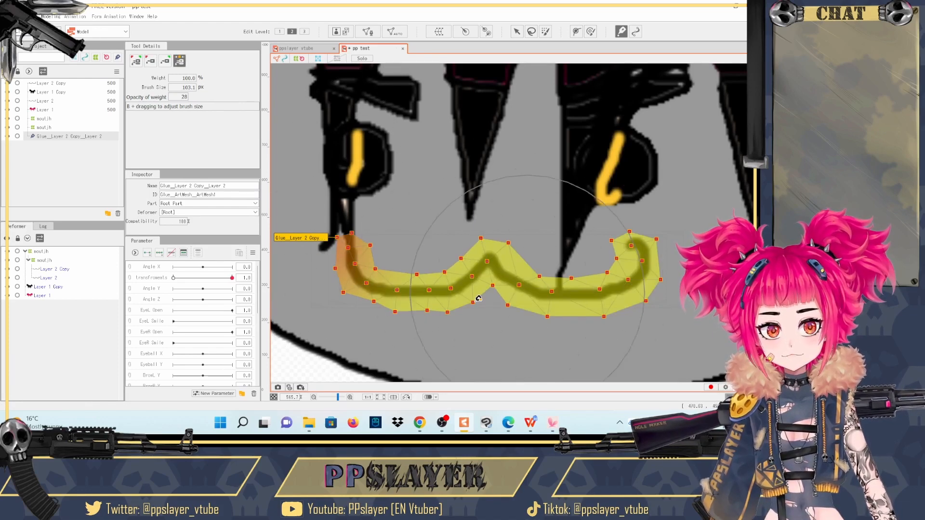
{"action": "left_click", "coordinate": [164, 60]}
{"action": "mouse_move", "coordinate": [365, 245]}
{"action": "left_mouse_down"}
{"action": "mouse_move", "coordinate": [502, 272]}
{"action": "mouse_move", "coordinate": [636, 270]}
{"action": "left_mouse_up"}
{"action": "left_click", "coordinate": [180, 62]}
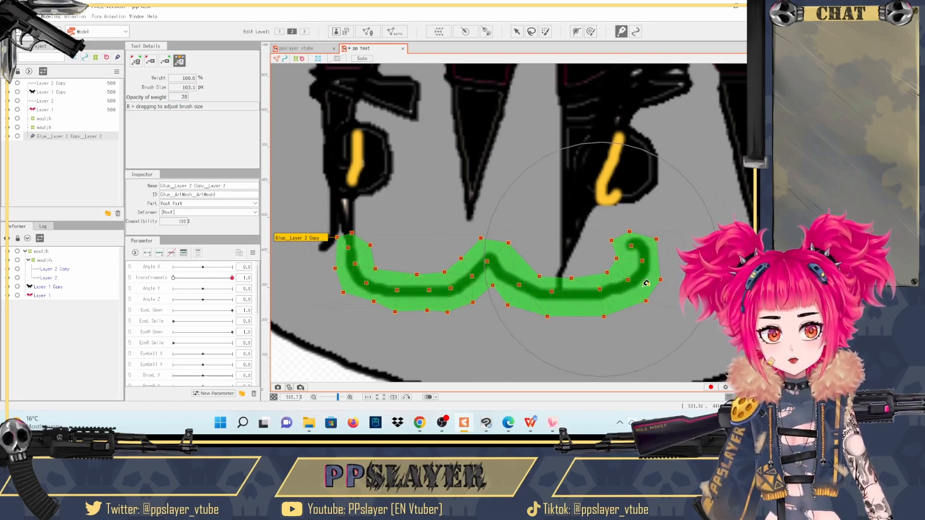
{"action": "left_click", "coordinate": [164, 61]}
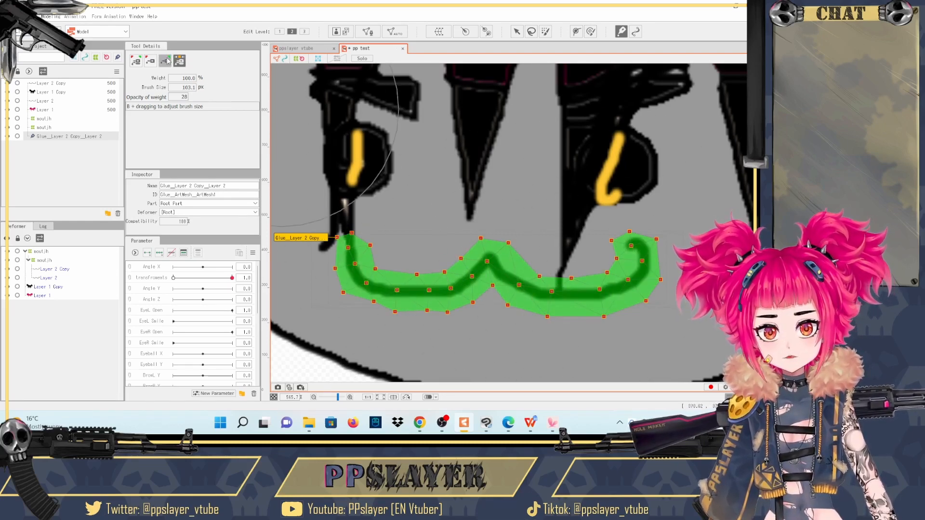
{"action": "left_click", "coordinate": [180, 61]}
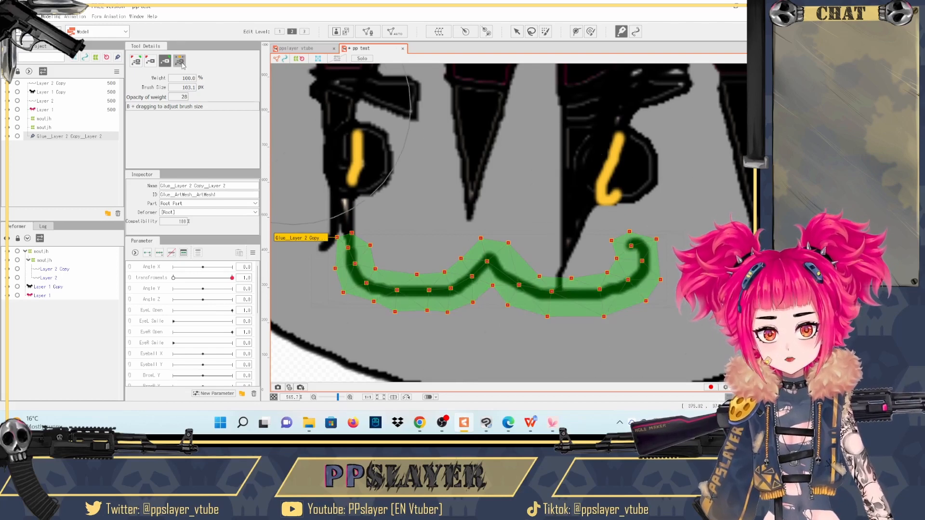
- Switch the transformation parameter to 0 and compare the Layer 2 and Layer 2 Copy mouth meshes
{"action": "scroll", "coordinate": [197, 348], "scroll_direction": "down", "scroll_amount": 3}
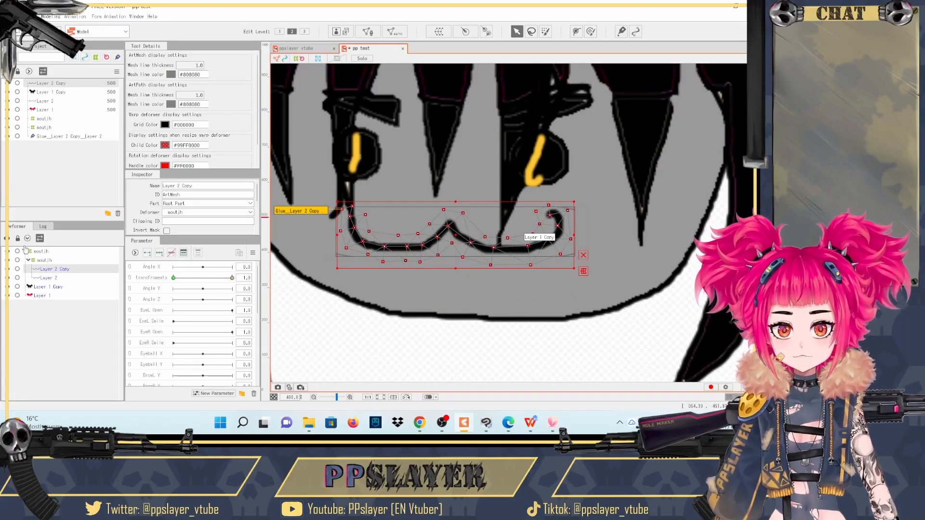
{"action": "left_click", "coordinate": [46, 278]}
{"action": "left_click", "coordinate": [49, 270]}
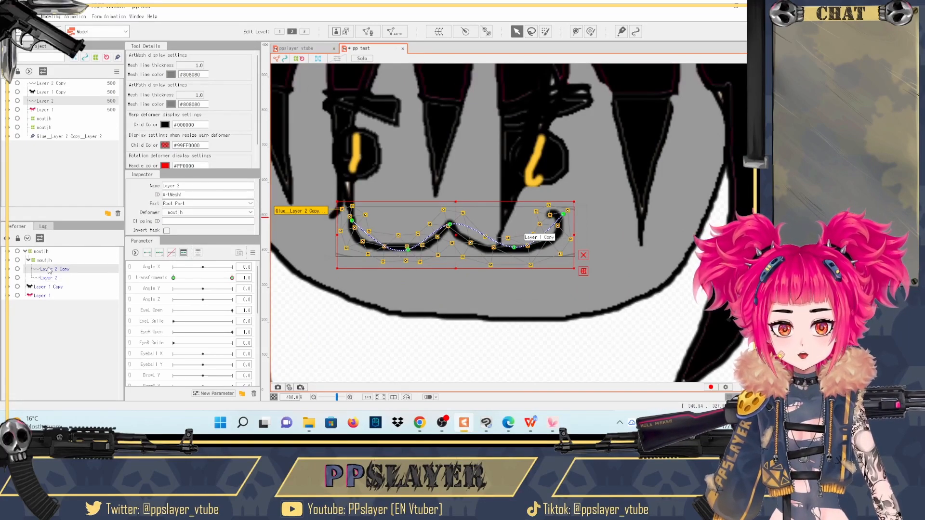
{"action": "left_click", "coordinate": [46, 275]}
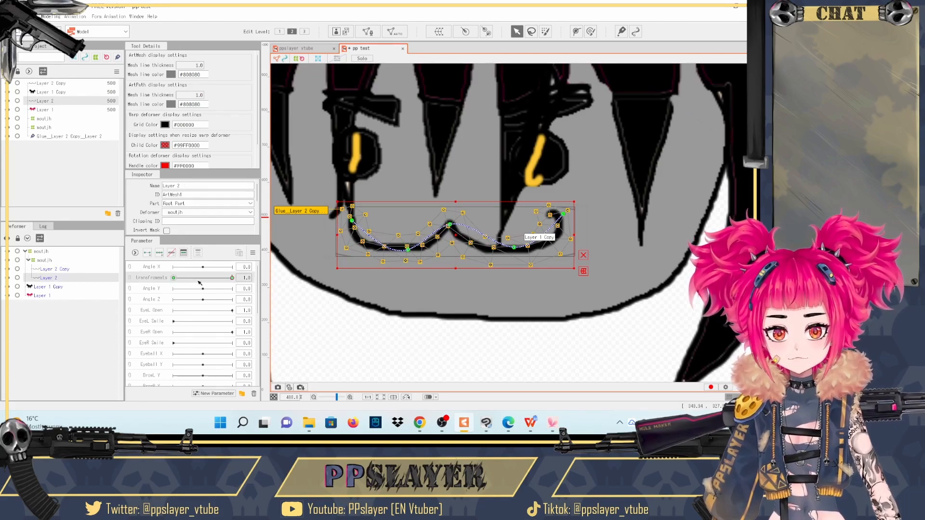
{"action": "left_click_drag", "start_coordinate": [233, 279], "coordinate": [143, 277]}
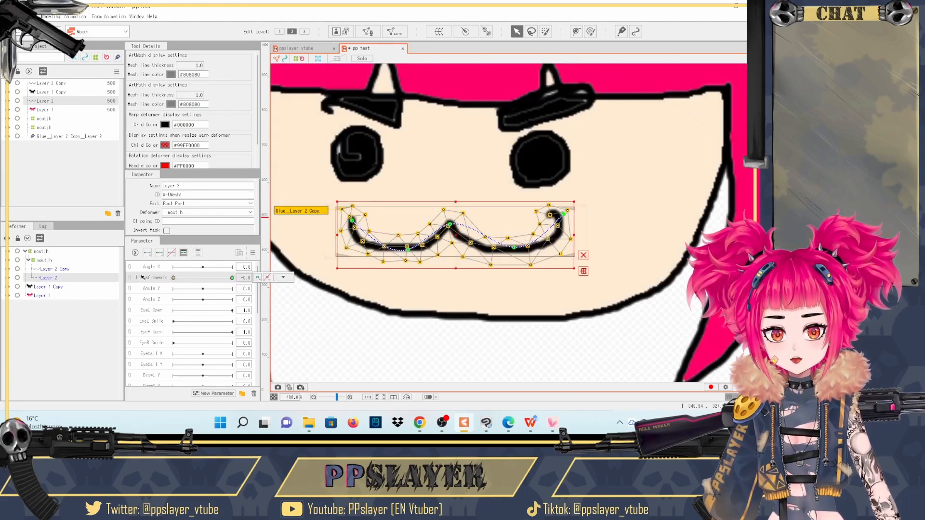
{"action": "left_click", "coordinate": [49, 270]}
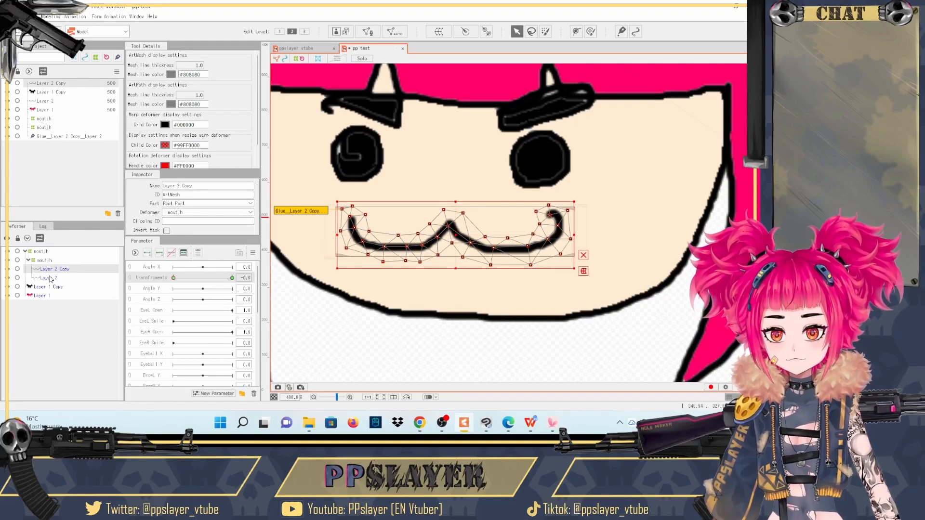
{"action": "left_click", "coordinate": [50, 279], "text": "ctrl"}
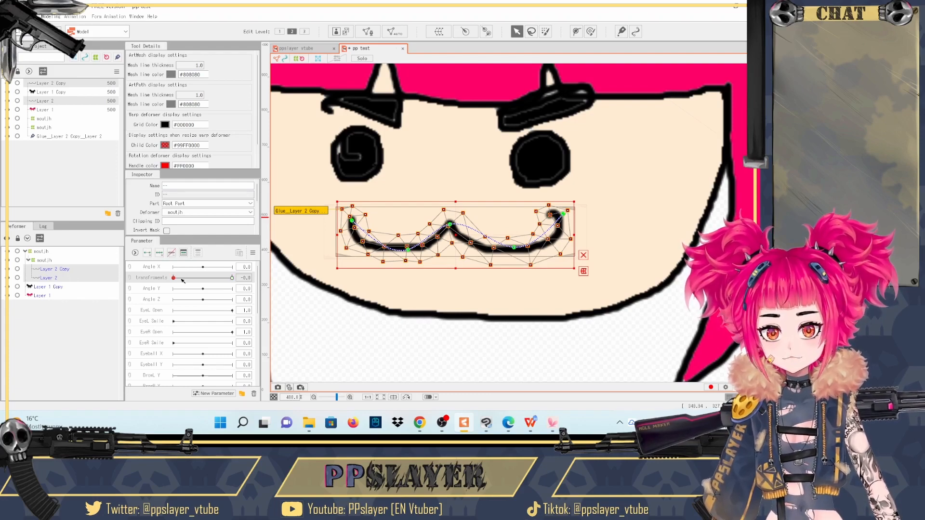
{"action": "left_click_drag", "start_coordinate": [182, 279], "coordinate": [123, 280]}
{"action": "left_click", "coordinate": [53, 271]}
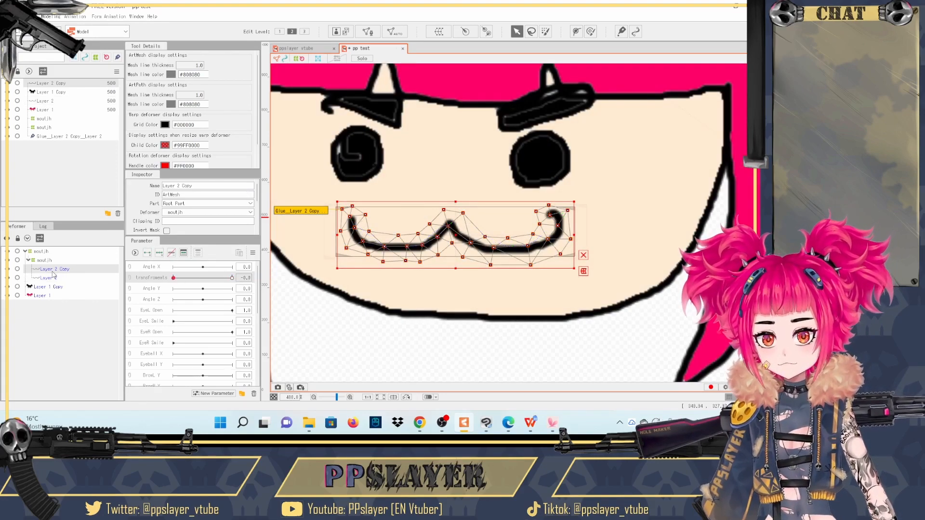
{"action": "left_click", "coordinate": [57, 279]}
- Set Mouth Form to 1.0 and check how both mouth layers deform with the transformation off and on
{"action": "scroll", "coordinate": [229, 303], "scroll_direction": "down", "scroll_amount": 3}
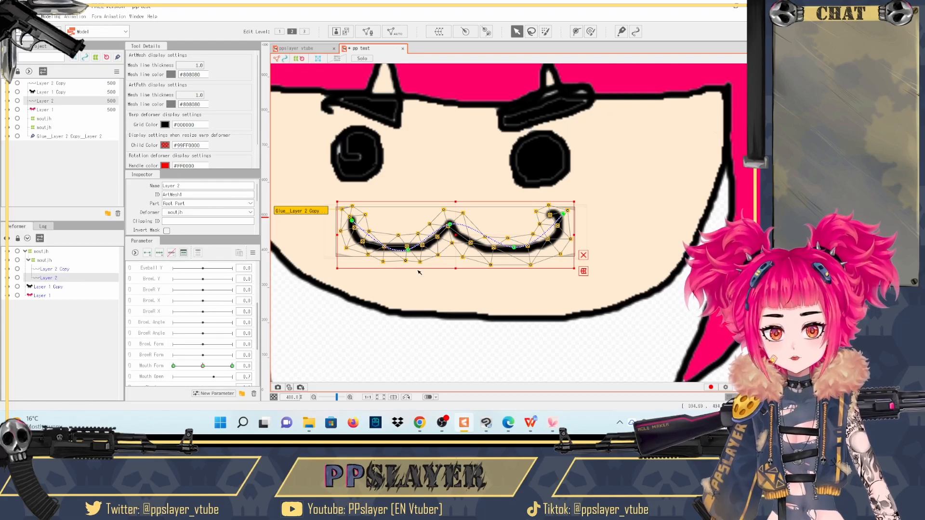
{"action": "left_click_drag", "start_coordinate": [212, 368], "coordinate": [246, 368]}
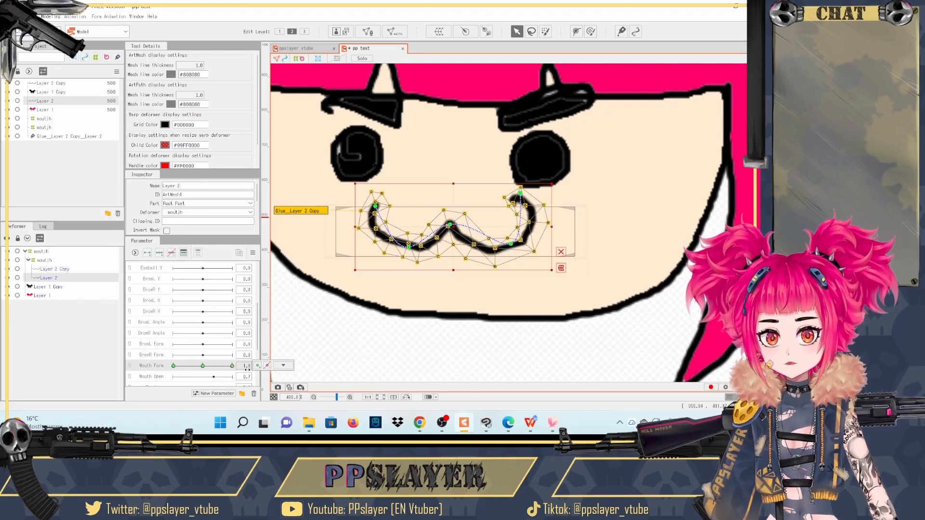
{"action": "left_click", "coordinate": [49, 268]}
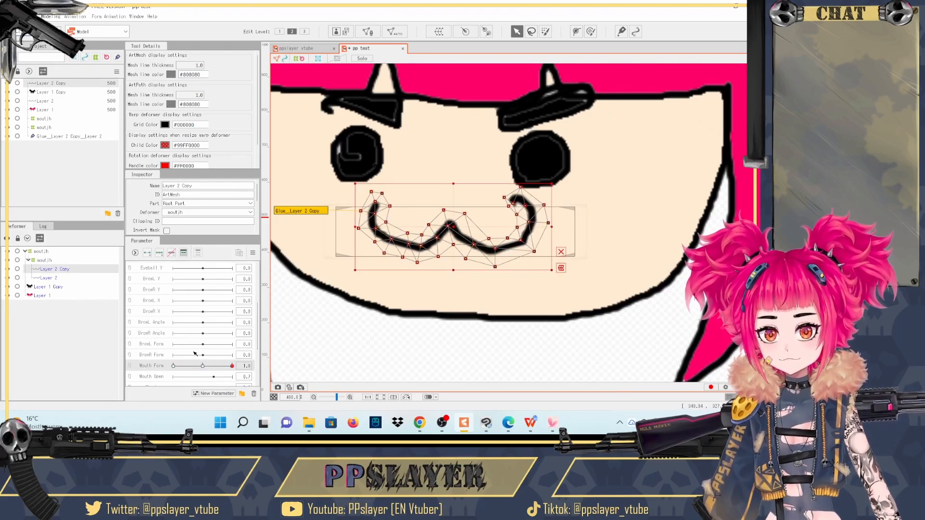
{"action": "left_click", "coordinate": [48, 278]}
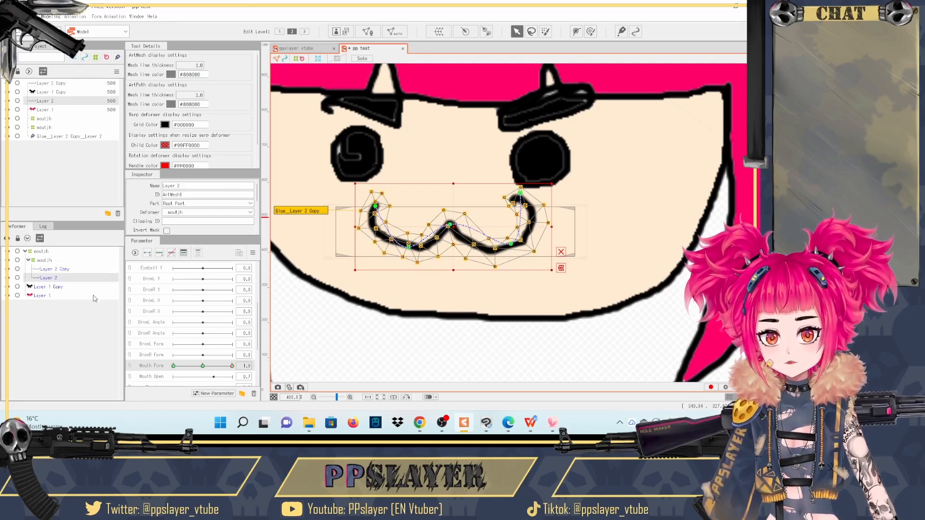
{"action": "scroll", "coordinate": [155, 313], "scroll_direction": "up", "scroll_amount": 3}
{"action": "left_click", "coordinate": [133, 278]}
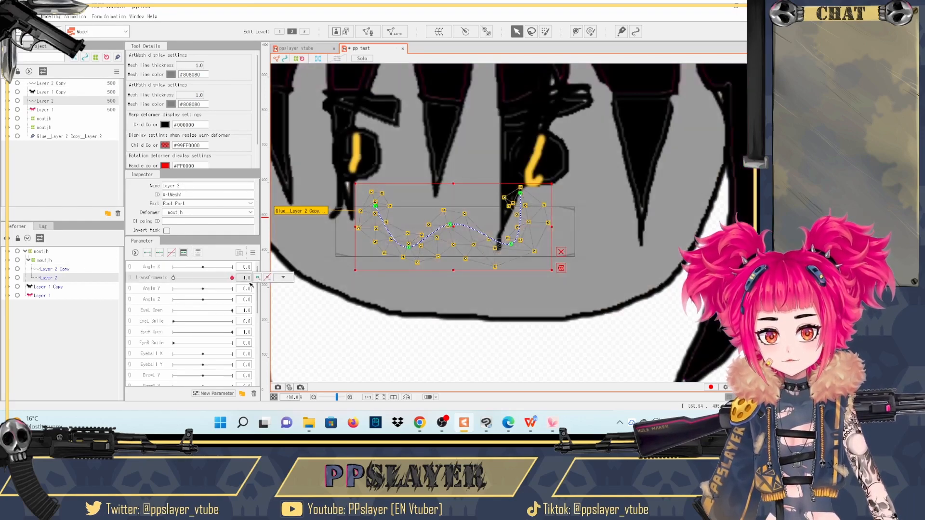
{"action": "scroll", "coordinate": [212, 344], "scroll_direction": "down", "scroll_amount": 1}
{"action": "scroll", "coordinate": [202, 365], "scroll_direction": "down", "scroll_amount": 2}
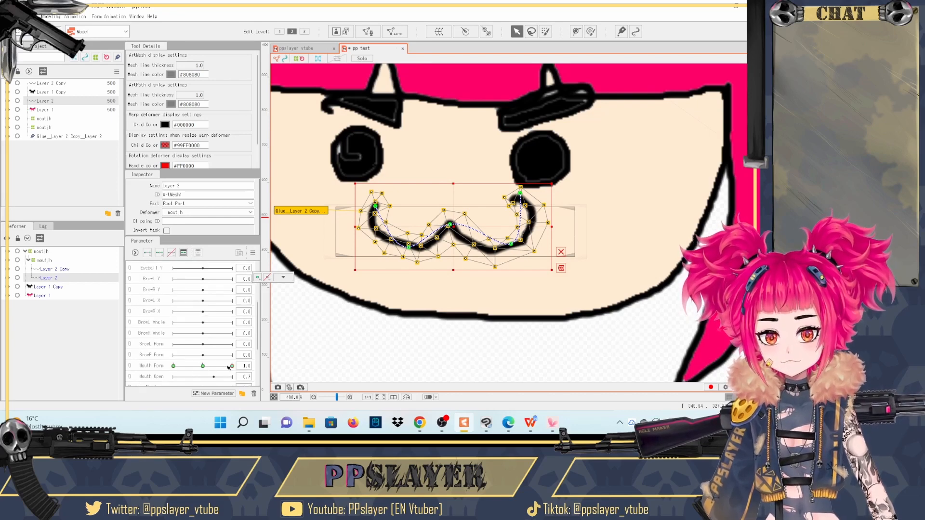
{"action": "left_click", "coordinate": [72, 270]}
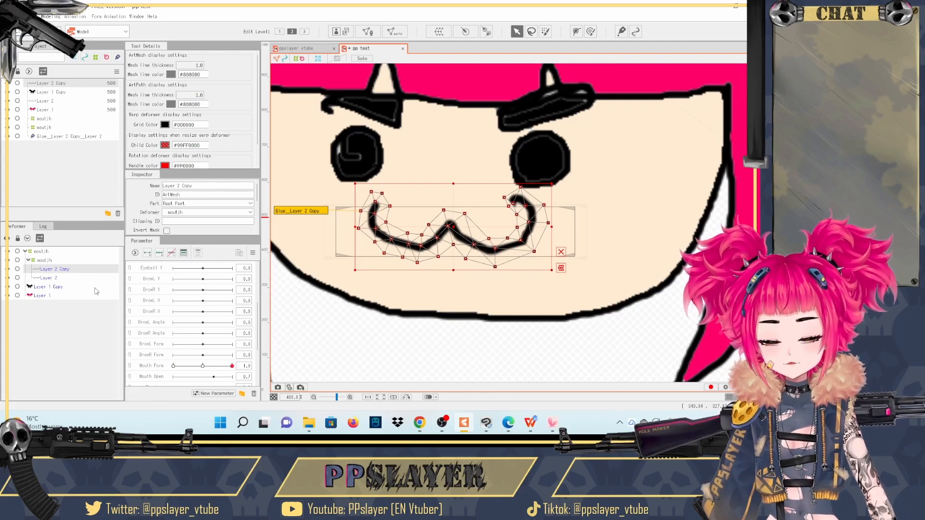
{"action": "left_click_drag", "start_coordinate": [232, 367], "coordinate": [255, 364]}
- Inspect the mouth glue, select Layer 2 and Layer 2 Copy together, and set the transformation parameter to 1.0
{"action": "left_click", "coordinate": [320, 214]}
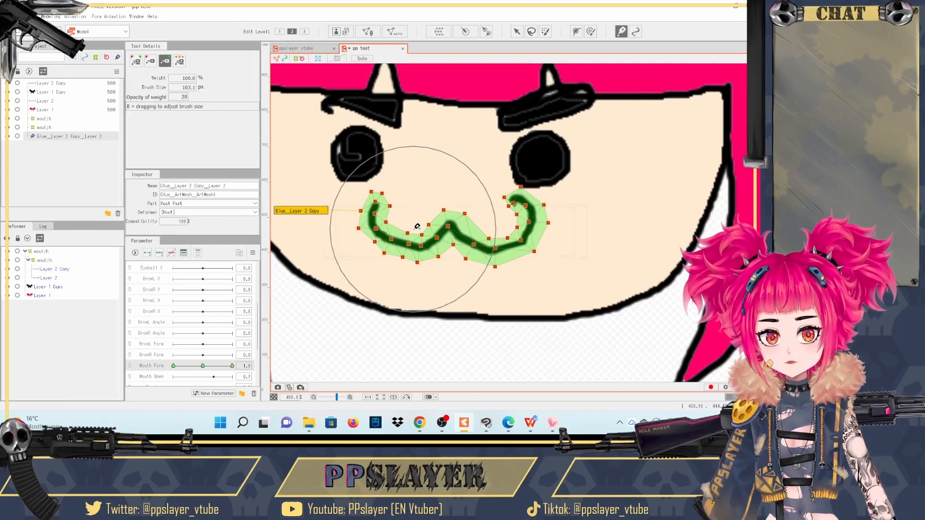
{"action": "left_click", "coordinate": [48, 270]}
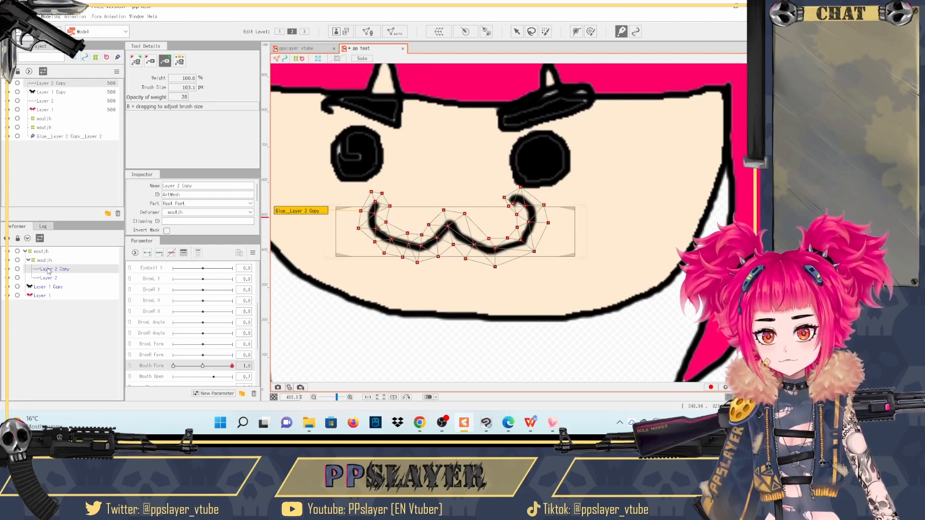
{"action": "left_click", "coordinate": [50, 278]}
{"action": "scroll", "coordinate": [217, 328], "scroll_direction": "up", "scroll_amount": 3}
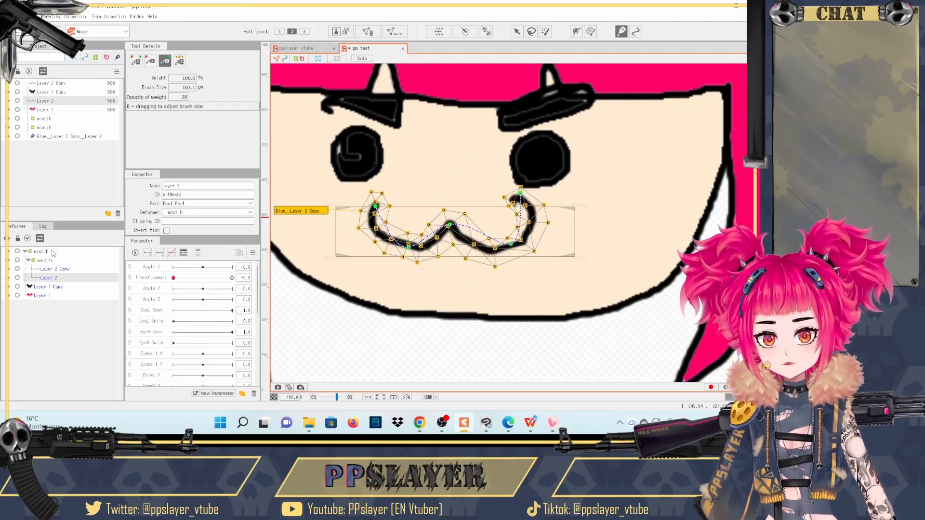
{"action": "left_click", "coordinate": [53, 269], "text": "ctrl"}
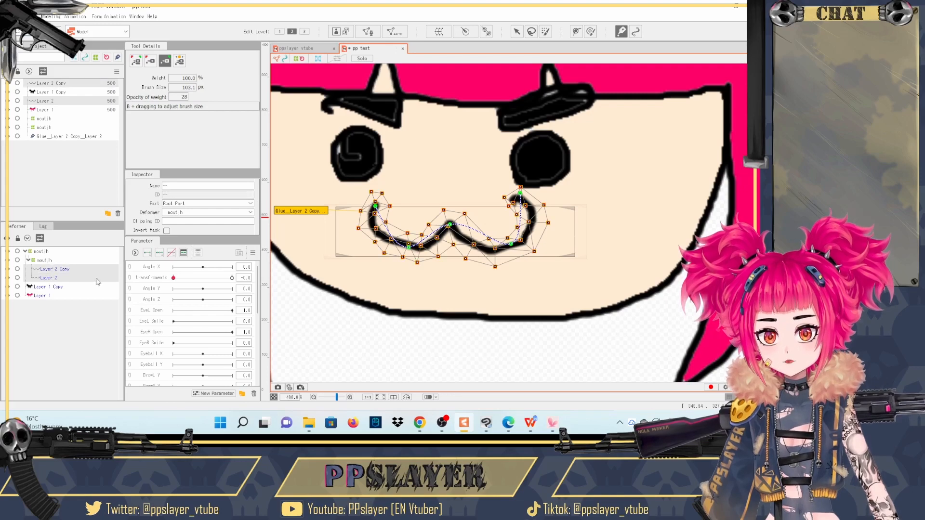
{"action": "left_click", "coordinate": [172, 278]}
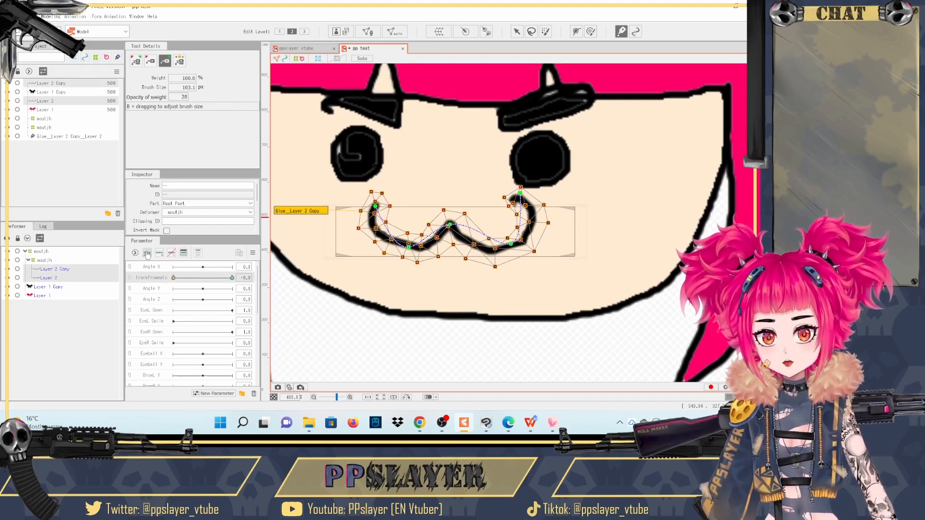
{"action": "left_click_drag", "start_coordinate": [174, 279], "coordinate": [237, 287]}
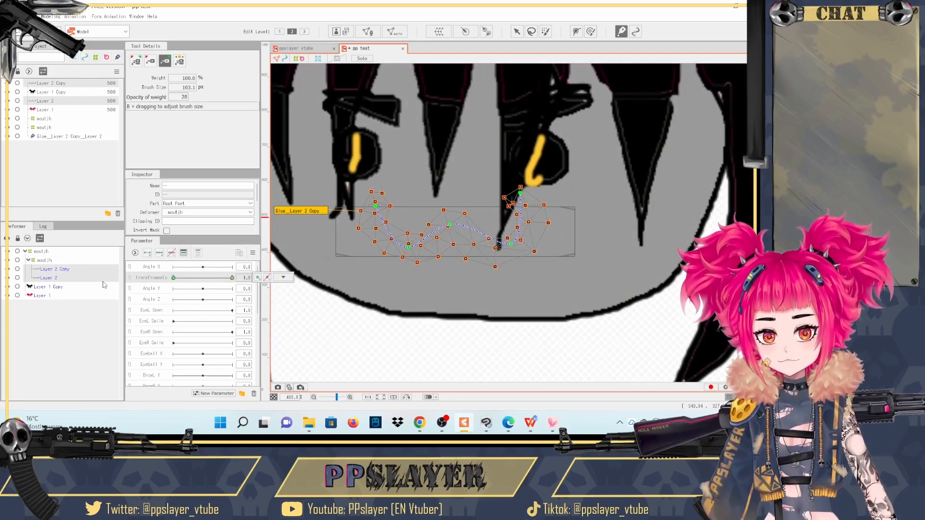
- Set Layer 2 Copy's opacity to 100% at the transformation parameter's 1.0 key
{"action": "left_click", "coordinate": [51, 271]}
{"action": "scroll", "coordinate": [189, 216], "scroll_direction": "down", "scroll_amount": 3}
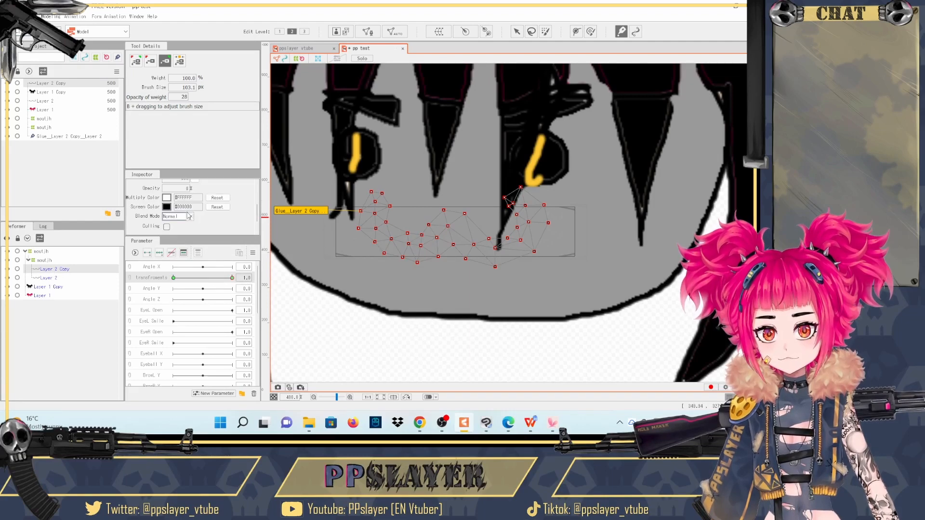
{"action": "left_click_drag", "start_coordinate": [182, 189], "coordinate": [208, 188]}
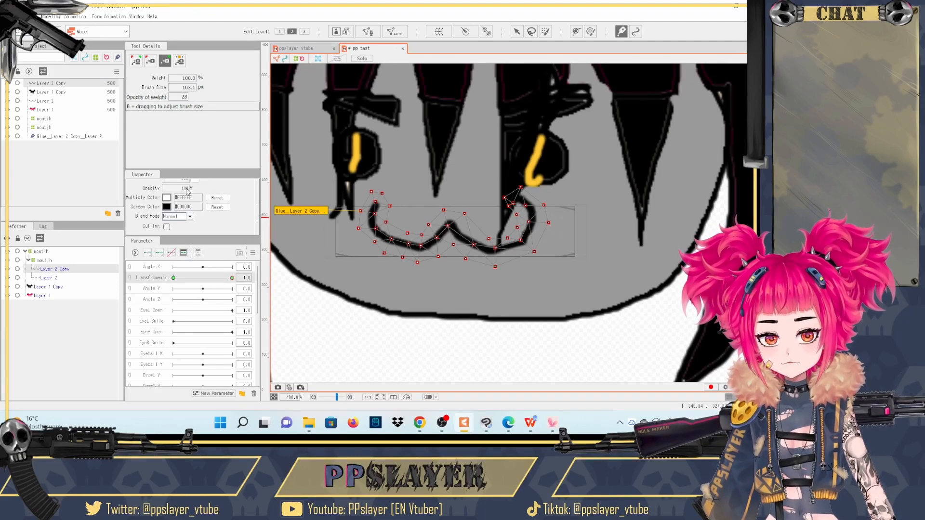
- Preview the transformed mouth at Mouth Form's lowest value and inspect the inner mouth warp deformer
{"action": "scroll", "coordinate": [193, 319], "scroll_direction": "down", "scroll_amount": 5}
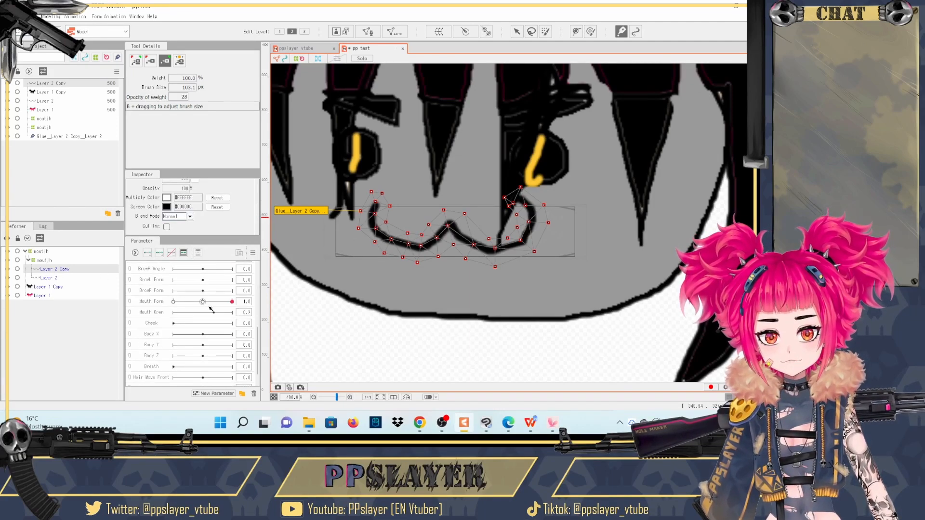
{"action": "left_click_drag", "start_coordinate": [203, 302], "coordinate": [159, 302]}
{"action": "scroll", "coordinate": [206, 273], "scroll_direction": "up", "scroll_amount": 1}
{"action": "scroll", "coordinate": [206, 273], "scroll_direction": "up", "scroll_amount": 4}
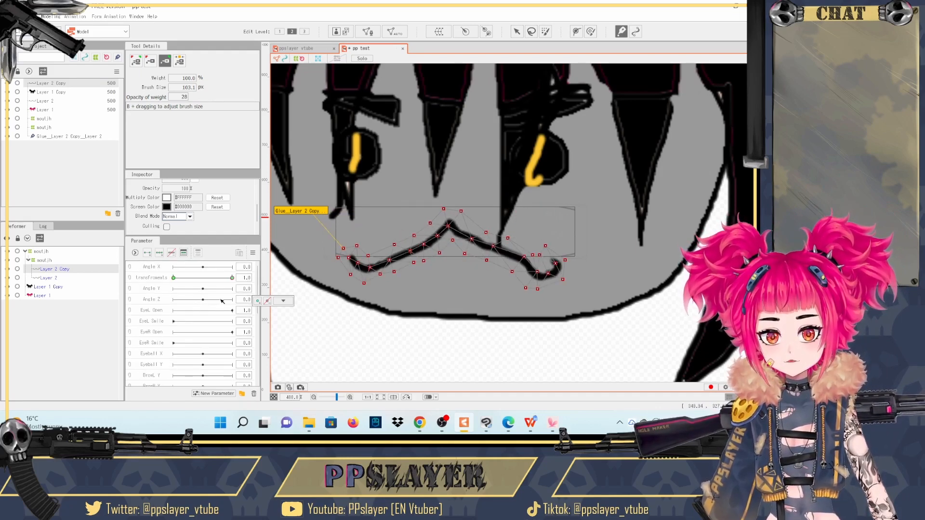
{"action": "left_click", "coordinate": [283, 301]}
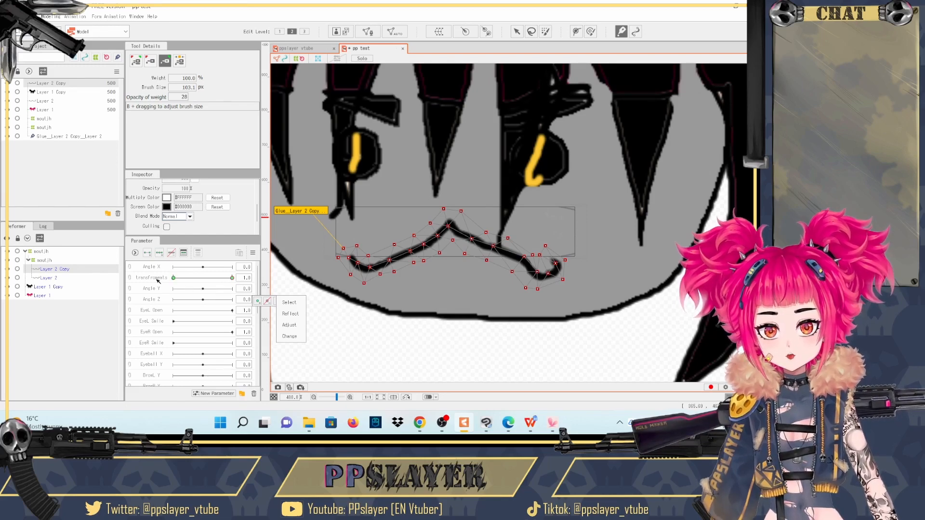
{"action": "left_click", "coordinate": [70, 277]}
{"action": "left_click", "coordinate": [45, 260]}
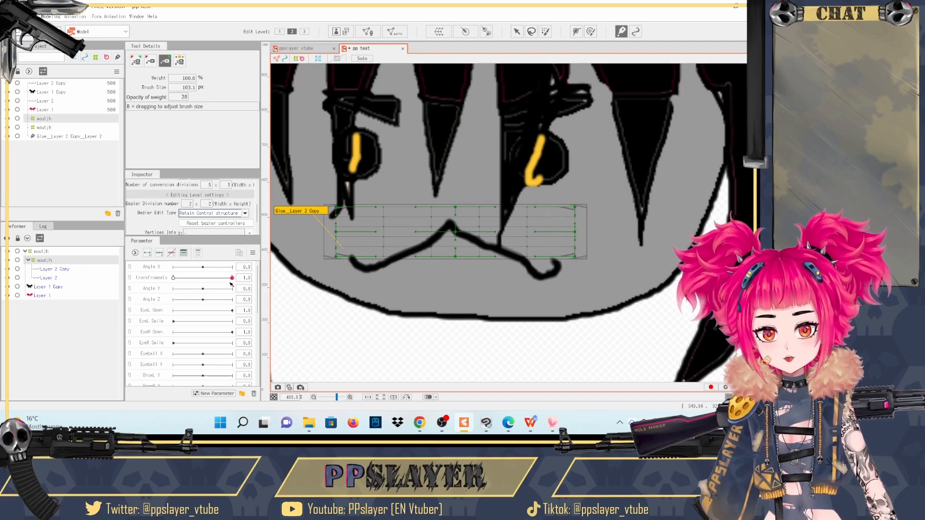
- Create a warp deformer named head xy as parent of Layer 1 Copy and Layer 1, and nest the inner mouth warp deformer under it
{"action": "left_click", "coordinate": [37, 287]}
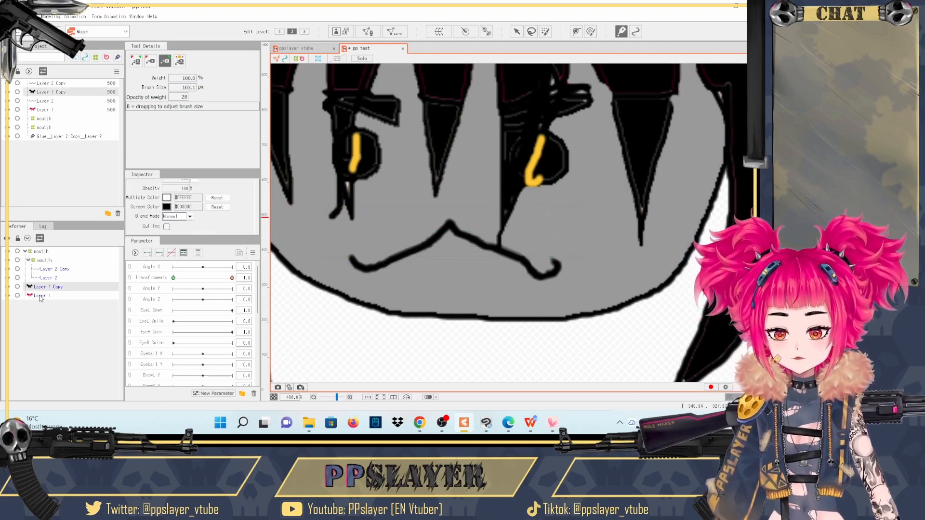
{"action": "left_click", "coordinate": [42, 297], "text": "ctrl"}
{"action": "left_click", "coordinate": [439, 32]}
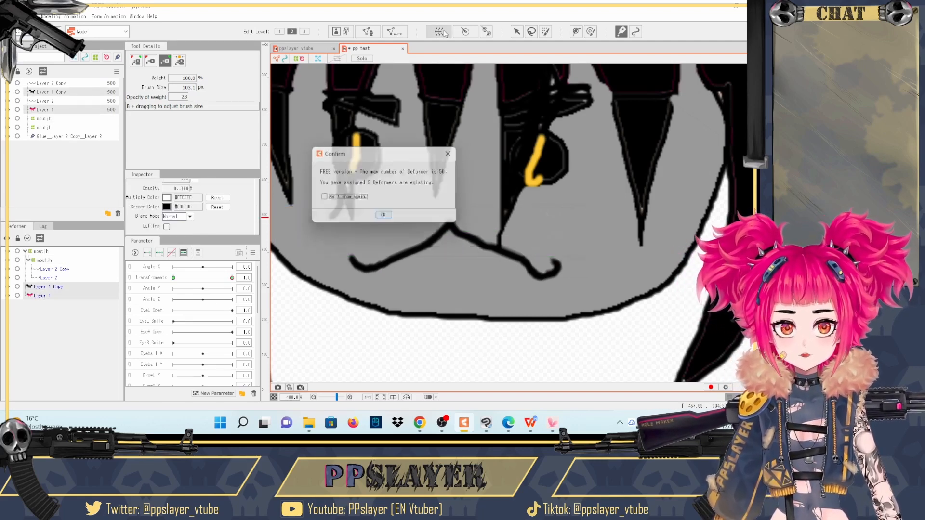
{"action": "left_click", "coordinate": [385, 218]}
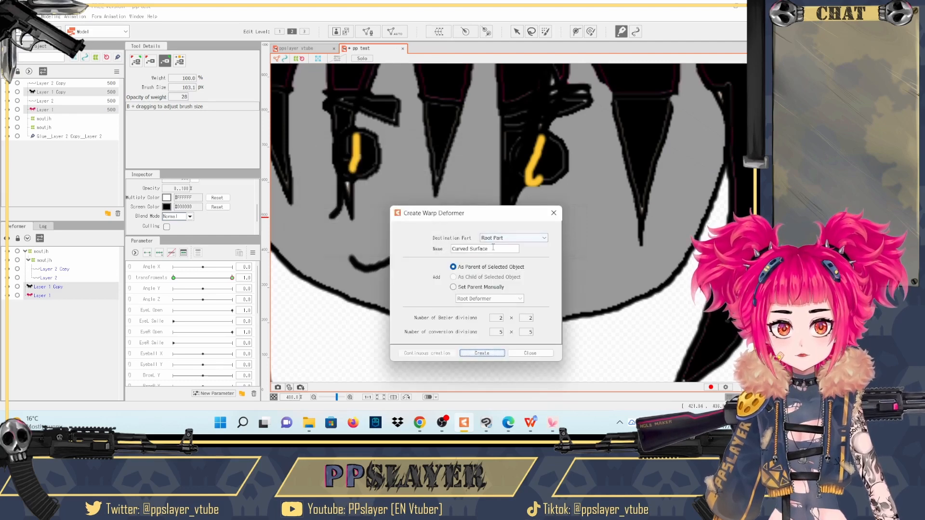
{"action": "type", "text": "head xy"}
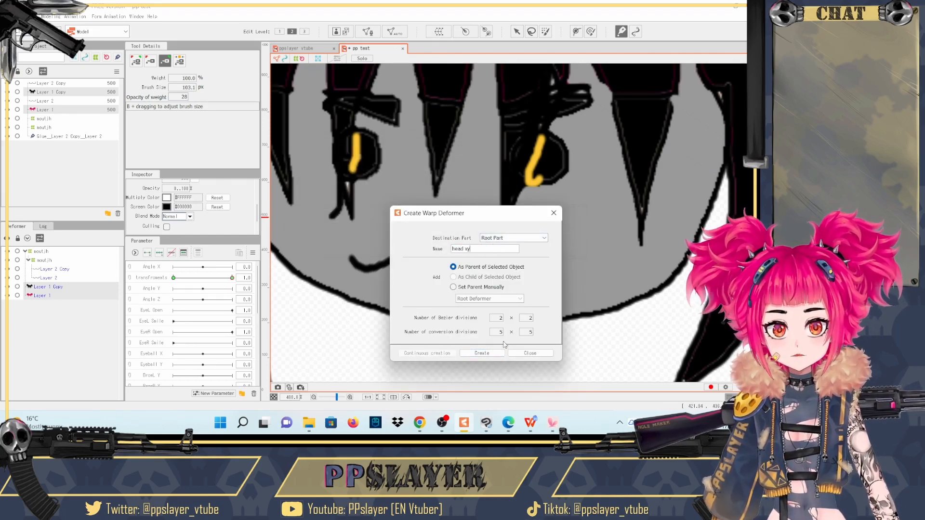
{"action": "left_click", "coordinate": [482, 354]}
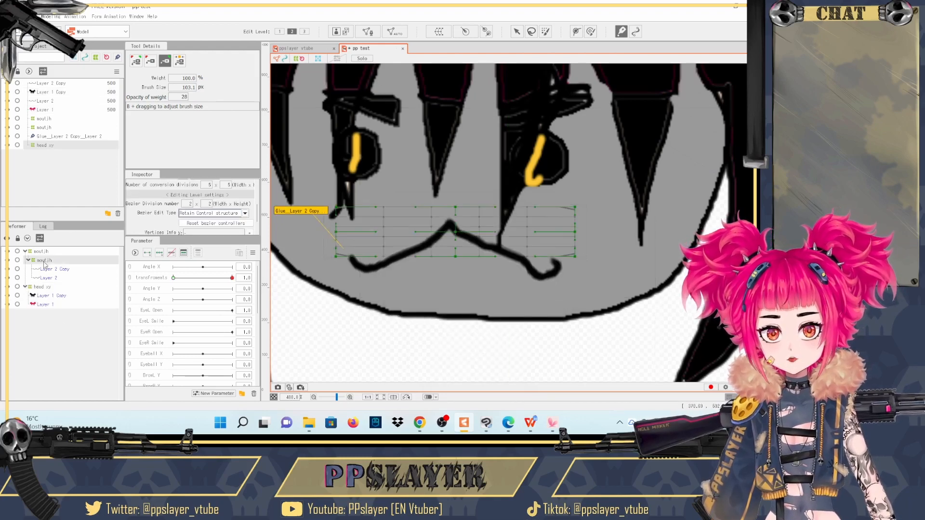
{"action": "left_click_drag", "start_coordinate": [44, 262], "coordinate": [44, 289]}
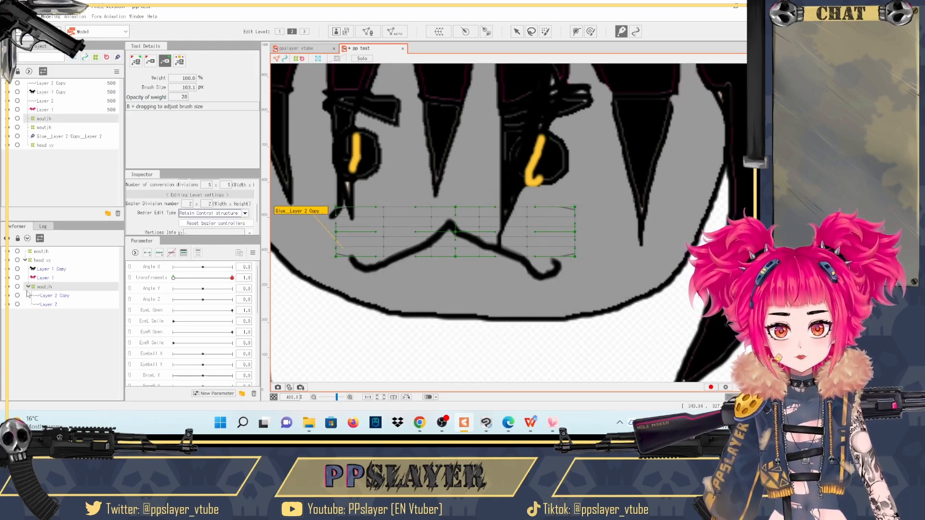
{"action": "left_click", "coordinate": [28, 286]}
- Turn the transformation off and add three keys to Angle X for the head xy warp deformer
{"action": "left_click", "coordinate": [43, 260]}
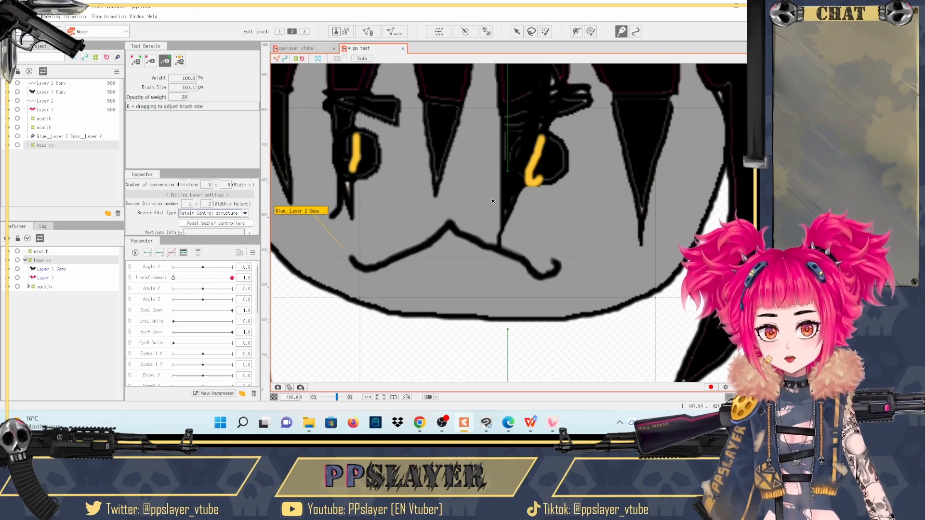
{"action": "scroll", "coordinate": [492, 202], "scroll_direction": "down", "scroll_amount": 5}
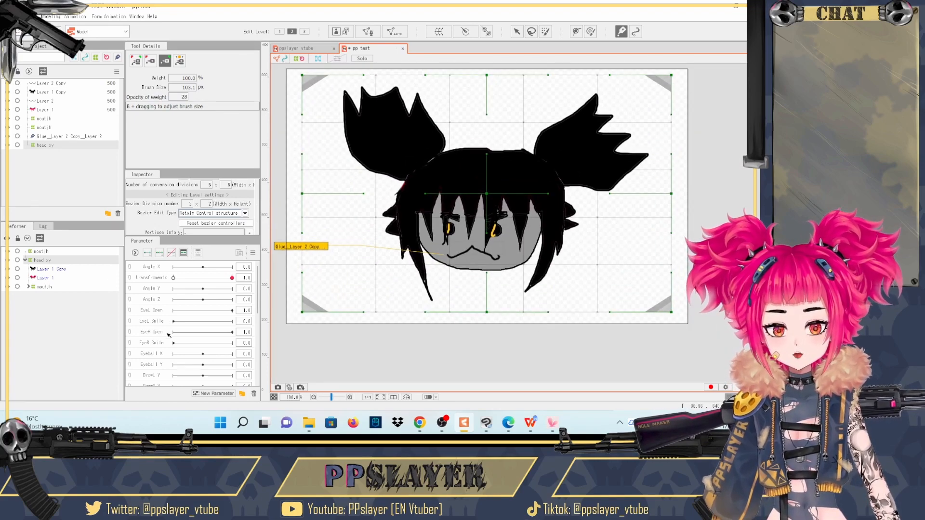
{"action": "left_click_drag", "start_coordinate": [192, 282], "coordinate": [174, 278]}
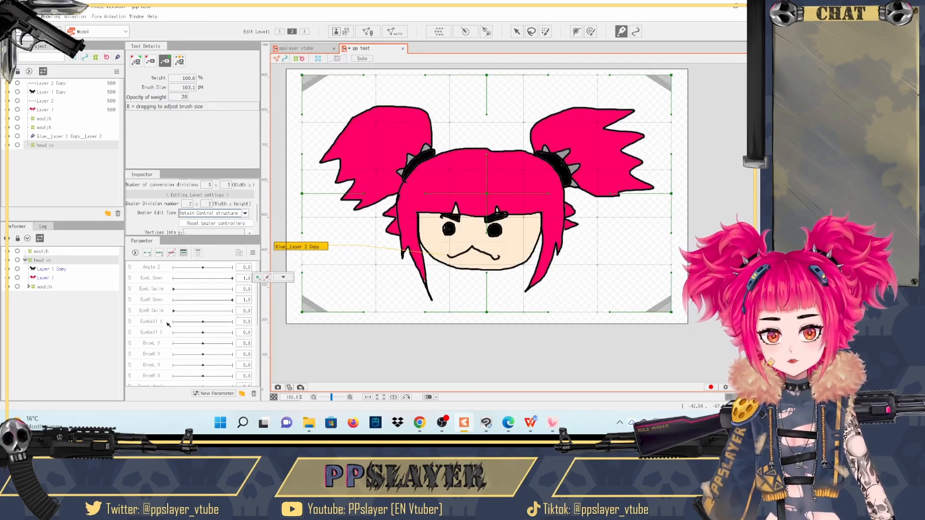
{"action": "left_click", "coordinate": [160, 288]}
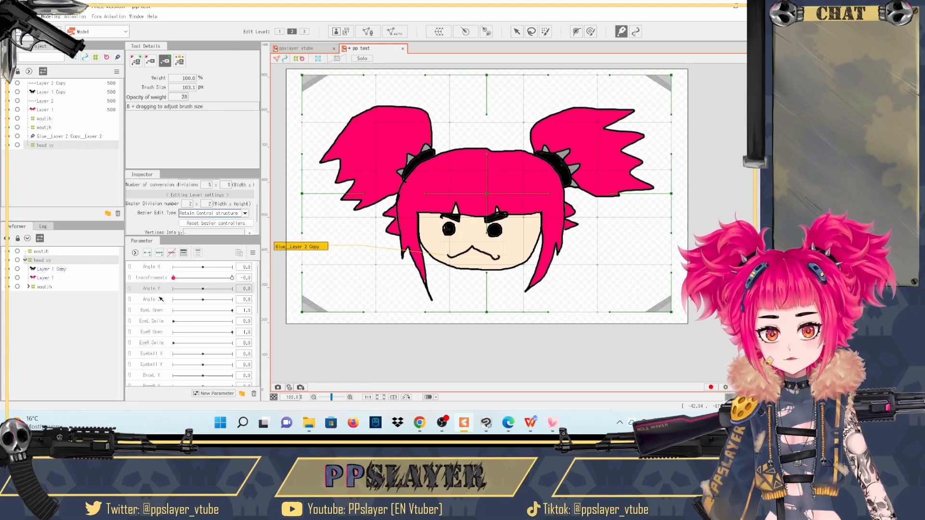
{"action": "left_click", "coordinate": [159, 264]}
{"action": "left_click", "coordinate": [159, 254]}
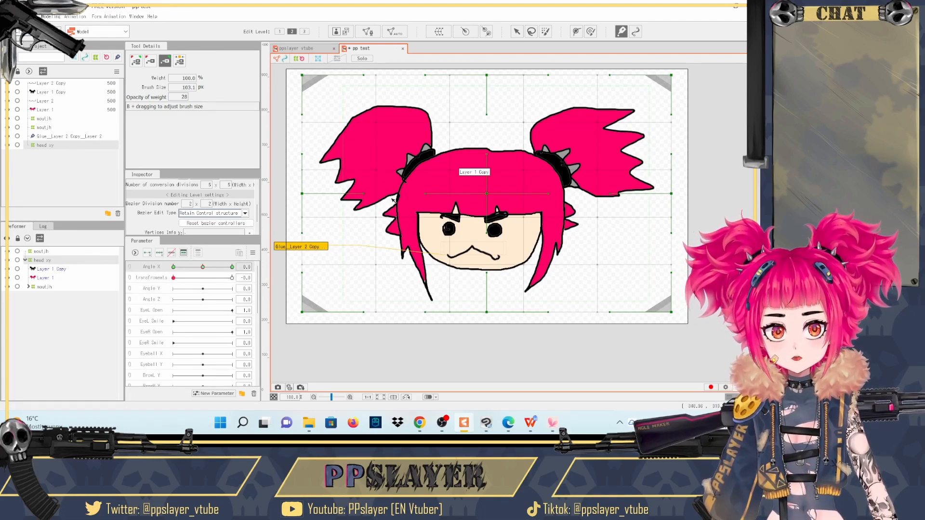
- At Angle X's highest key, shape a head turn by shifting head xy's middle side, bottom and lower-right control points to the right
{"action": "left_click", "coordinate": [232, 267]}
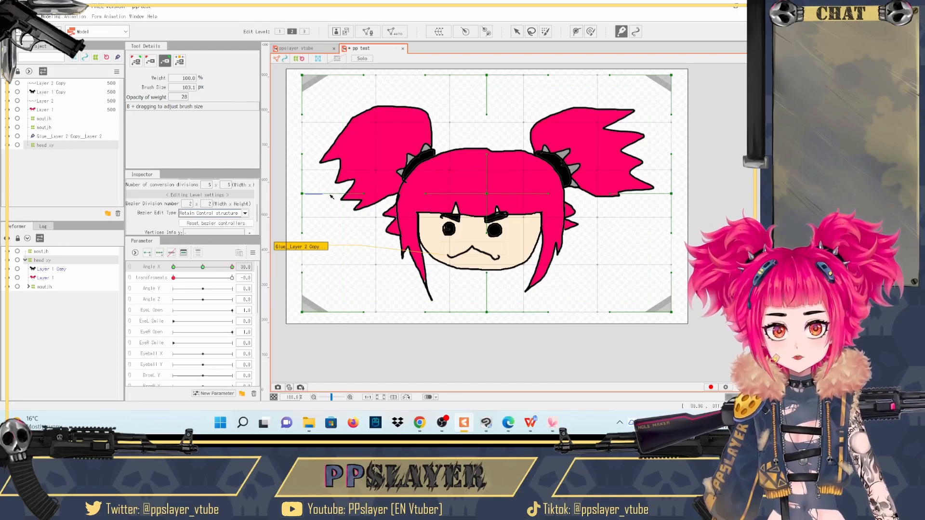
{"action": "left_click", "coordinate": [300, 193]}
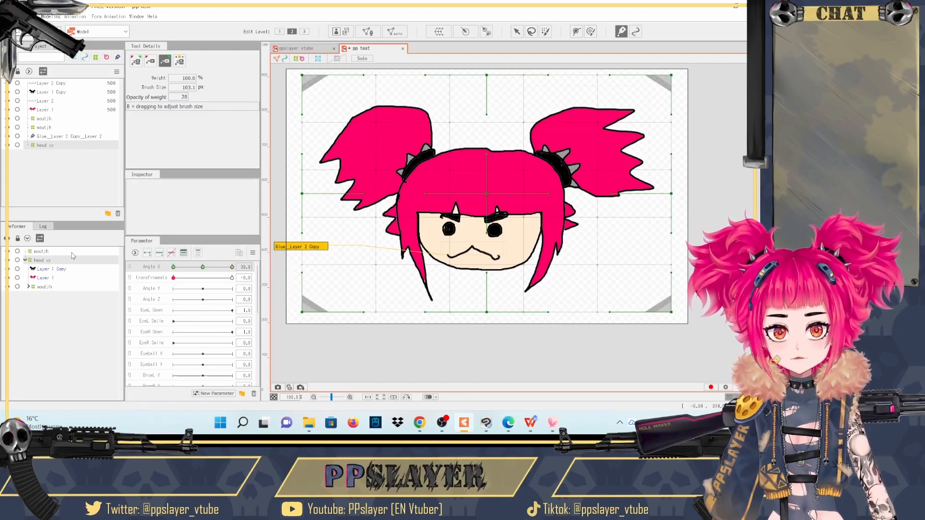
{"action": "left_click", "coordinate": [65, 260]}
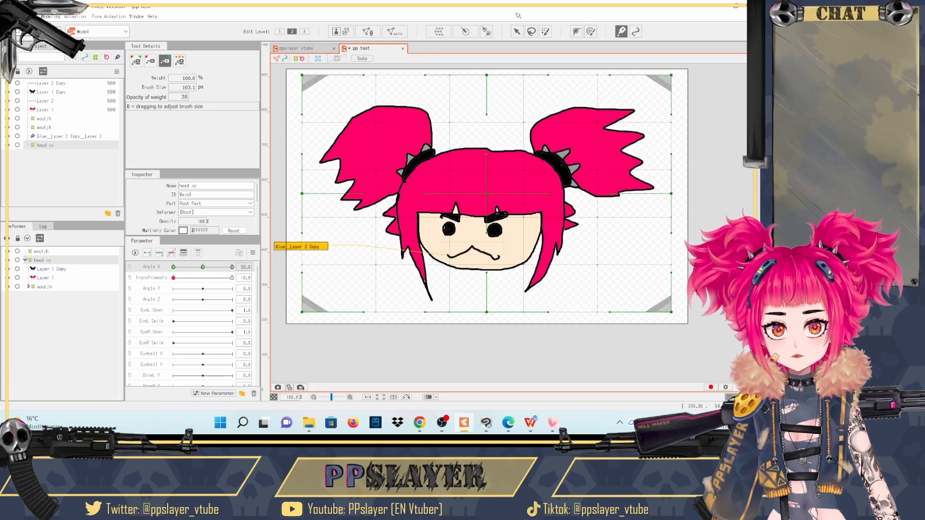
{"action": "left_click", "coordinate": [516, 31]}
{"action": "left_click_drag", "start_coordinate": [302, 193], "coordinate": [420, 192]}
{"action": "left_click_drag", "start_coordinate": [676, 197], "coordinate": [693, 193]}
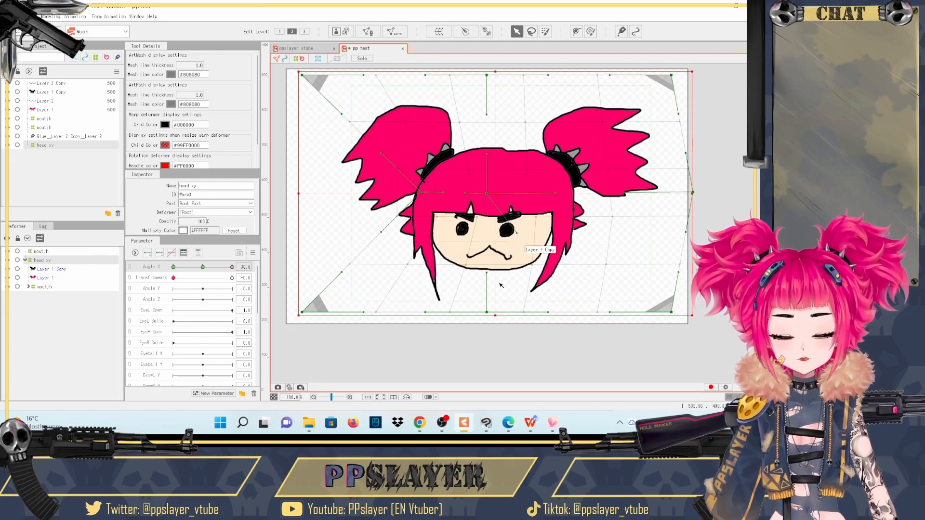
{"action": "left_click_drag", "start_coordinate": [486, 312], "coordinate": [499, 315]}
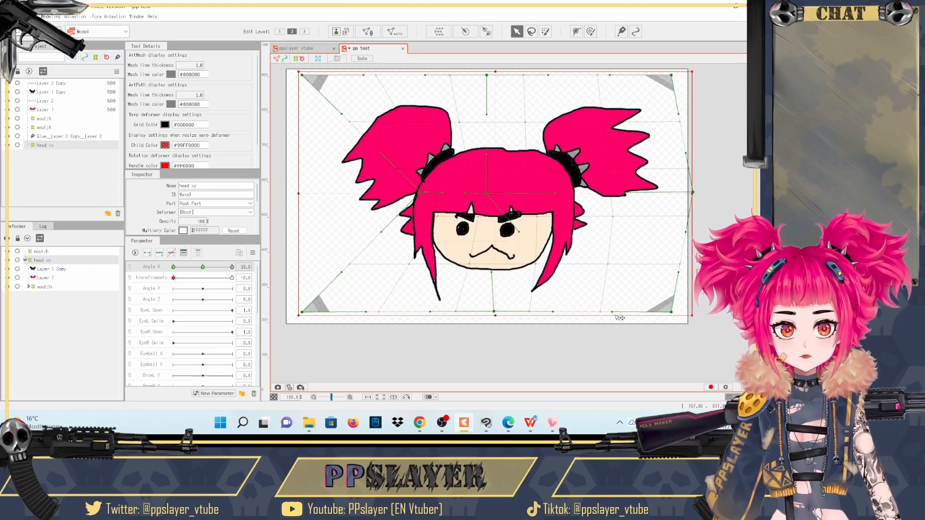
{"action": "left_click_drag", "start_coordinate": [676, 314], "coordinate": [724, 328]}
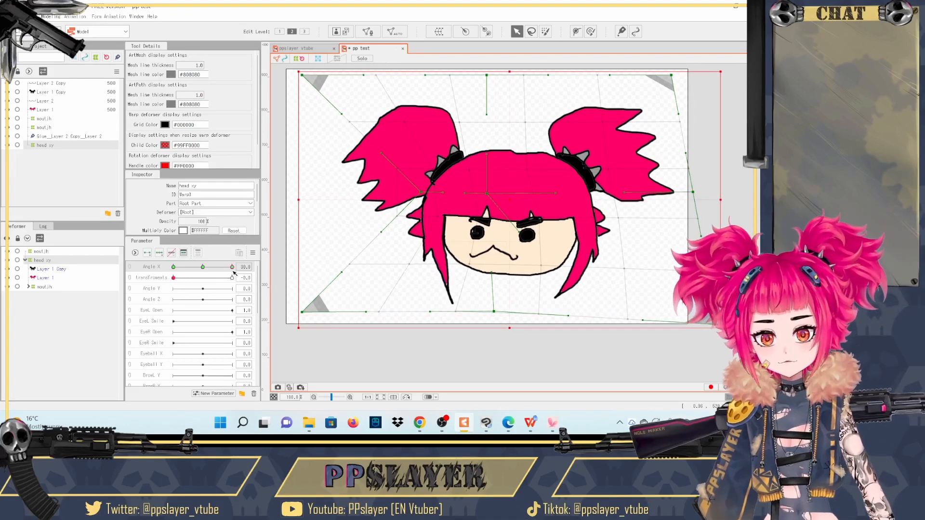
- Mirror the head xy deformation to Angle X's opposite key with Reflect Motion
{"action": "left_click", "coordinate": [252, 252]}
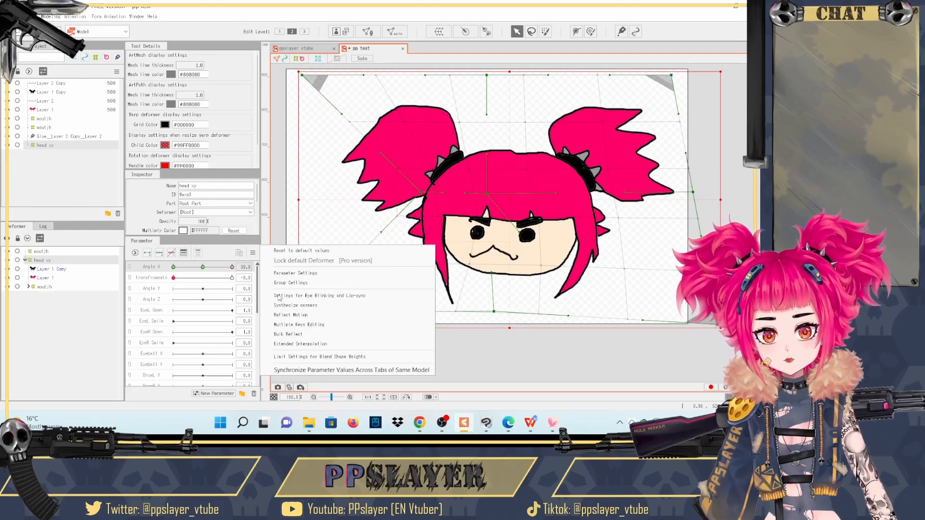
{"action": "left_click", "coordinate": [297, 315]}
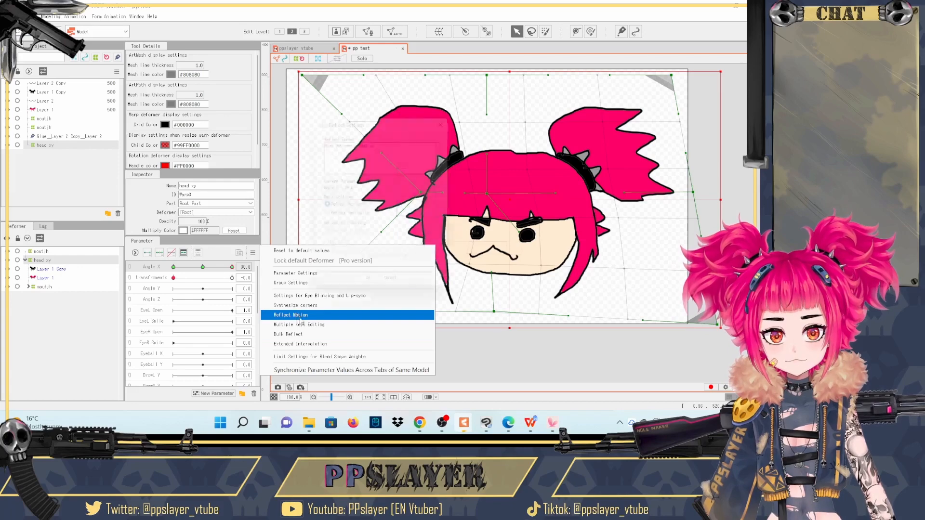
{"action": "left_click", "coordinate": [371, 291]}
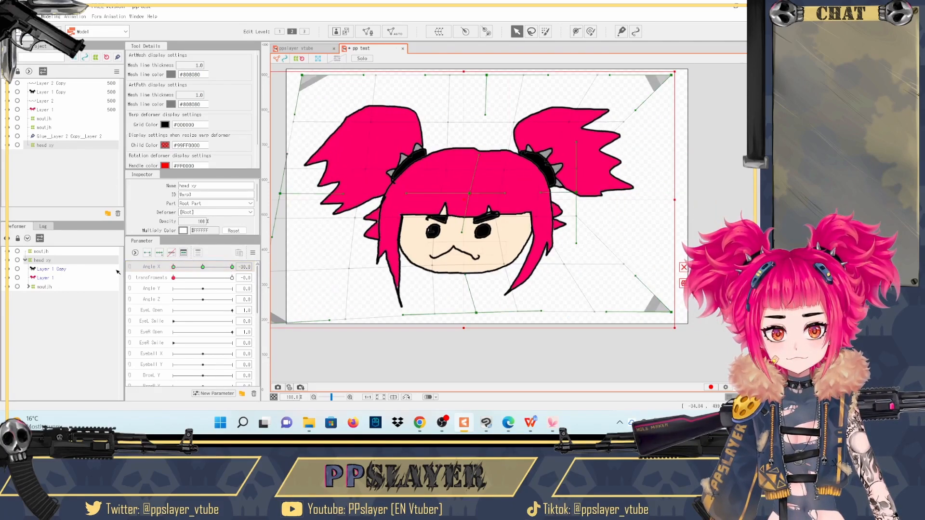
- Preview the Angle X head turn with the transformation off and on
{"action": "left_click_drag", "start_coordinate": [232, 267], "coordinate": [110, 267]}
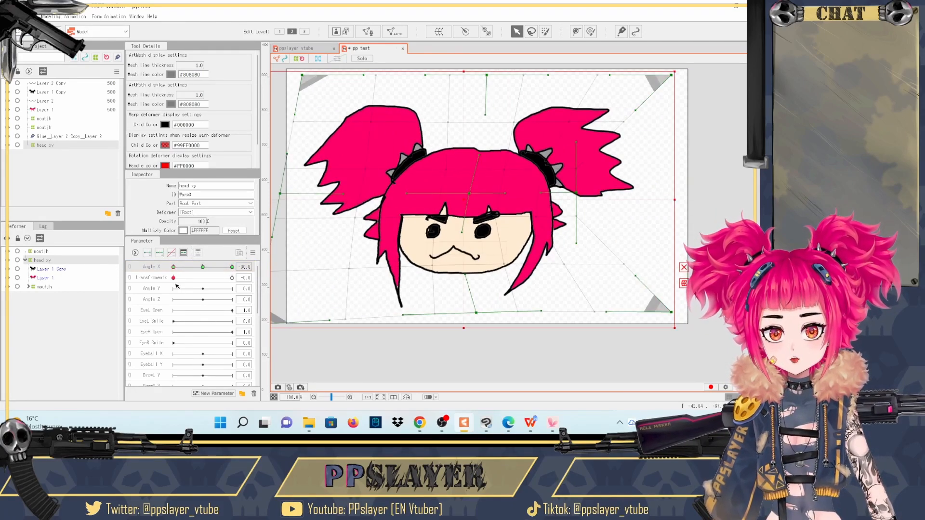
{"action": "left_click_drag", "start_coordinate": [174, 277], "coordinate": [193, 248]}
{"action": "left_click", "coordinate": [232, 268]}
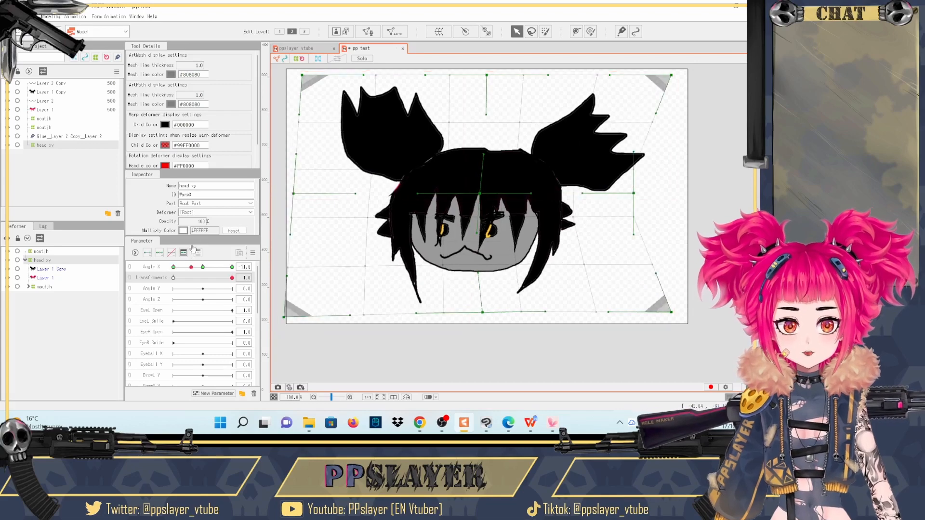
- Open the ppslayer vtube model, examine its transformed face and glued lower lip up close, and switch to OBS Studio
{"action": "left_click", "coordinate": [304, 48]}
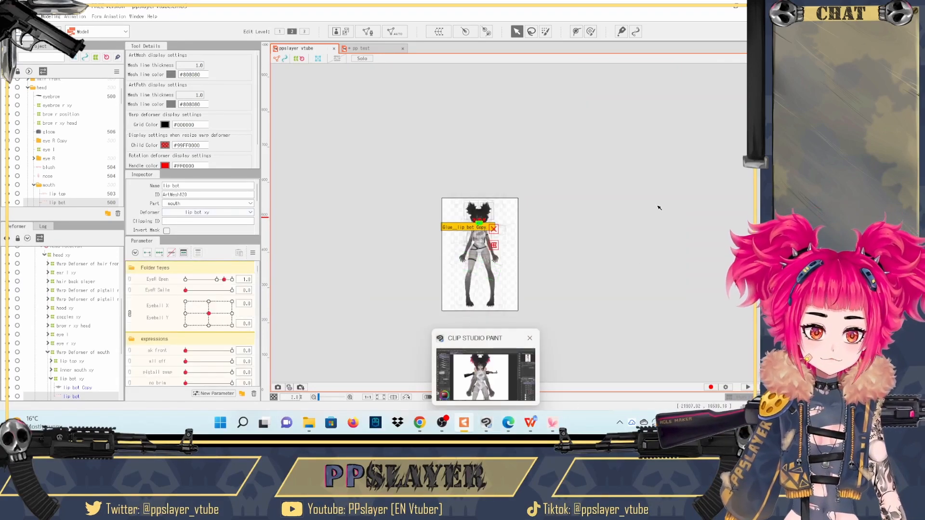
{"action": "scroll", "coordinate": [478, 234], "scroll_direction": "up", "scroll_amount": 8}
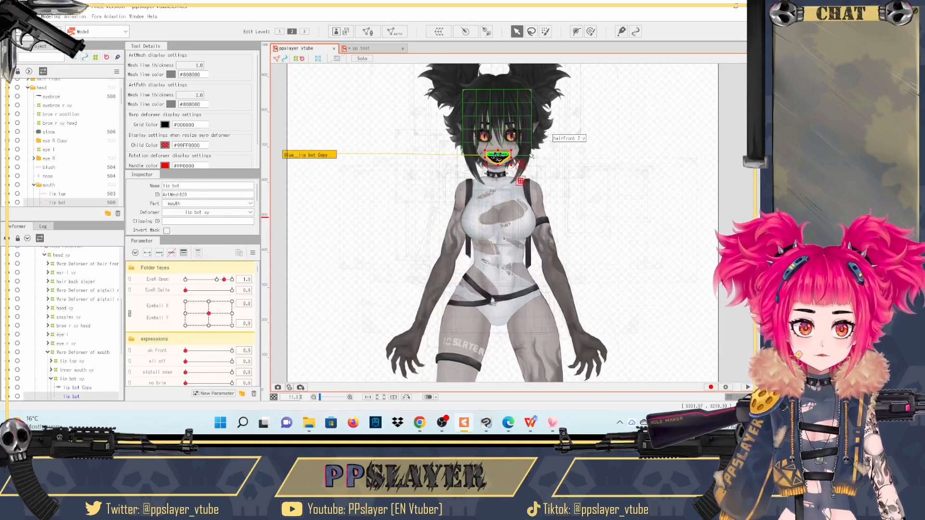
{"action": "scroll", "coordinate": [530, 156], "scroll_direction": "up", "scroll_amount": 5}
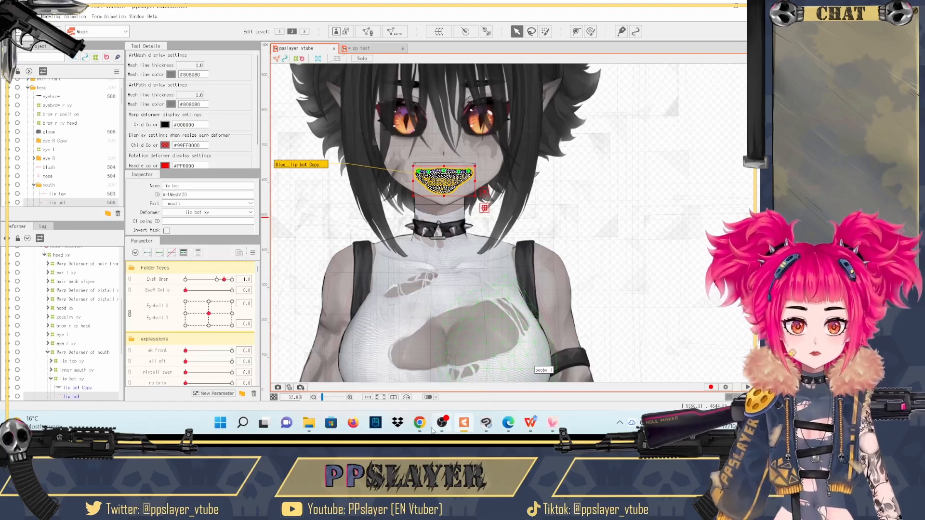
{"action": "left_click", "coordinate": [444, 429]}
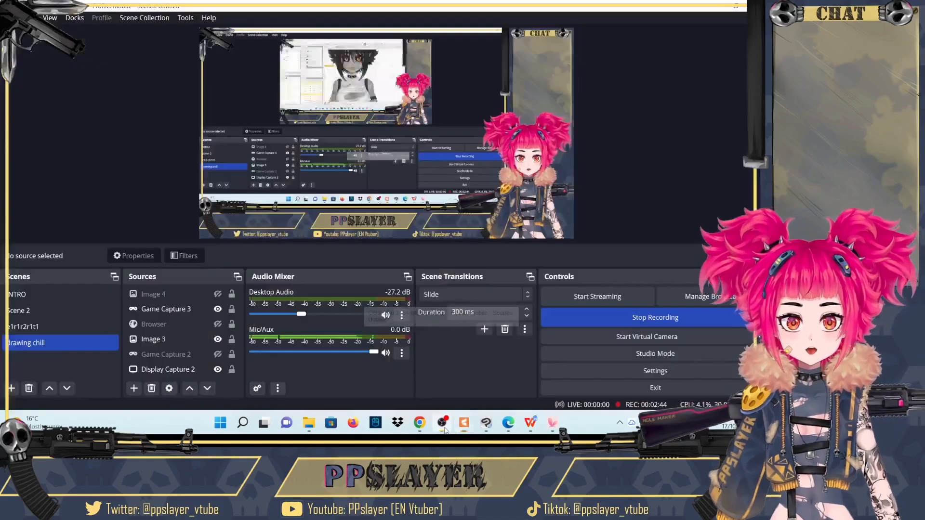